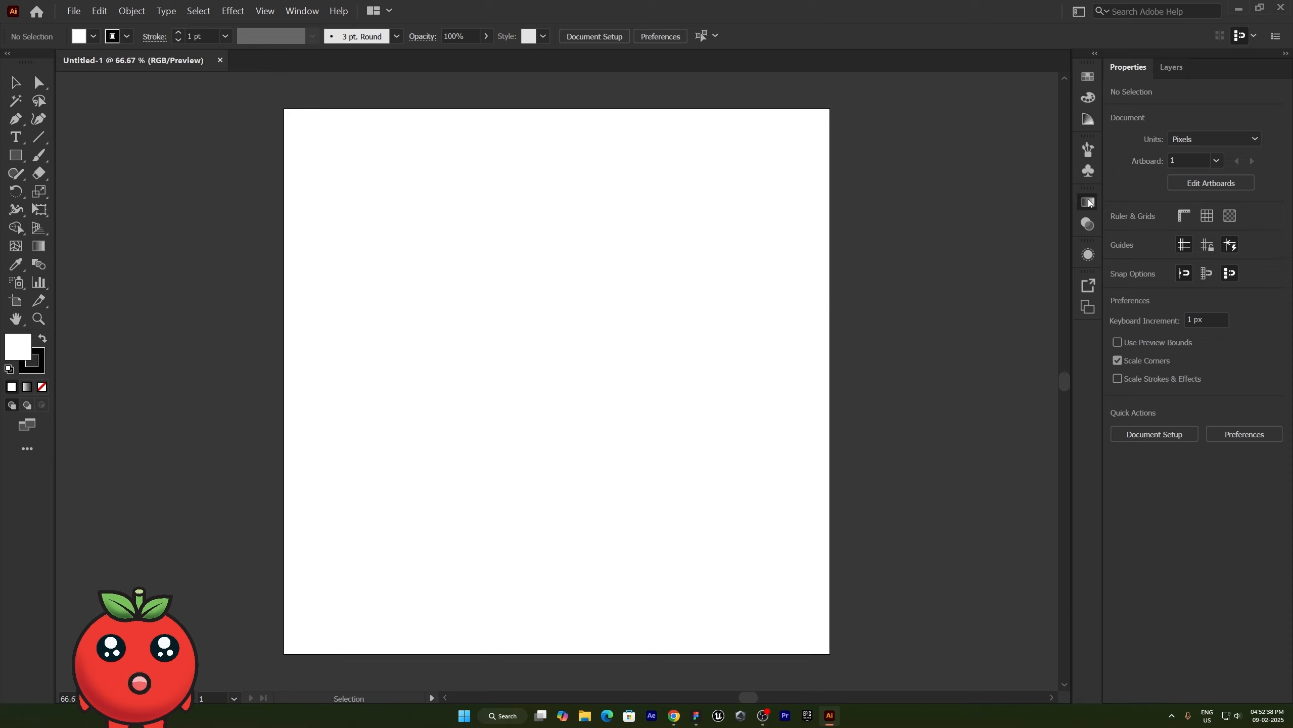
- Draw a square about 357 px wide in the upper middle of the artboard
click(1089, 203)
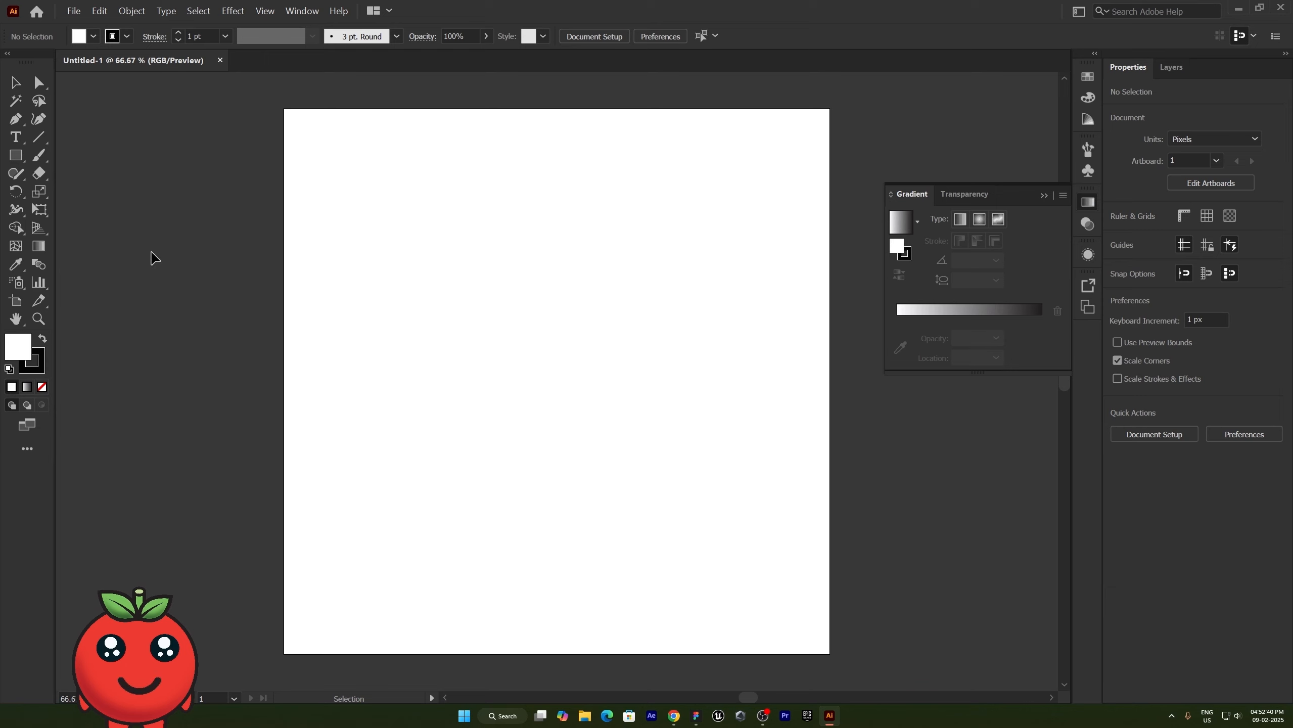
click(15, 155)
drag(436, 209, 615, 390)
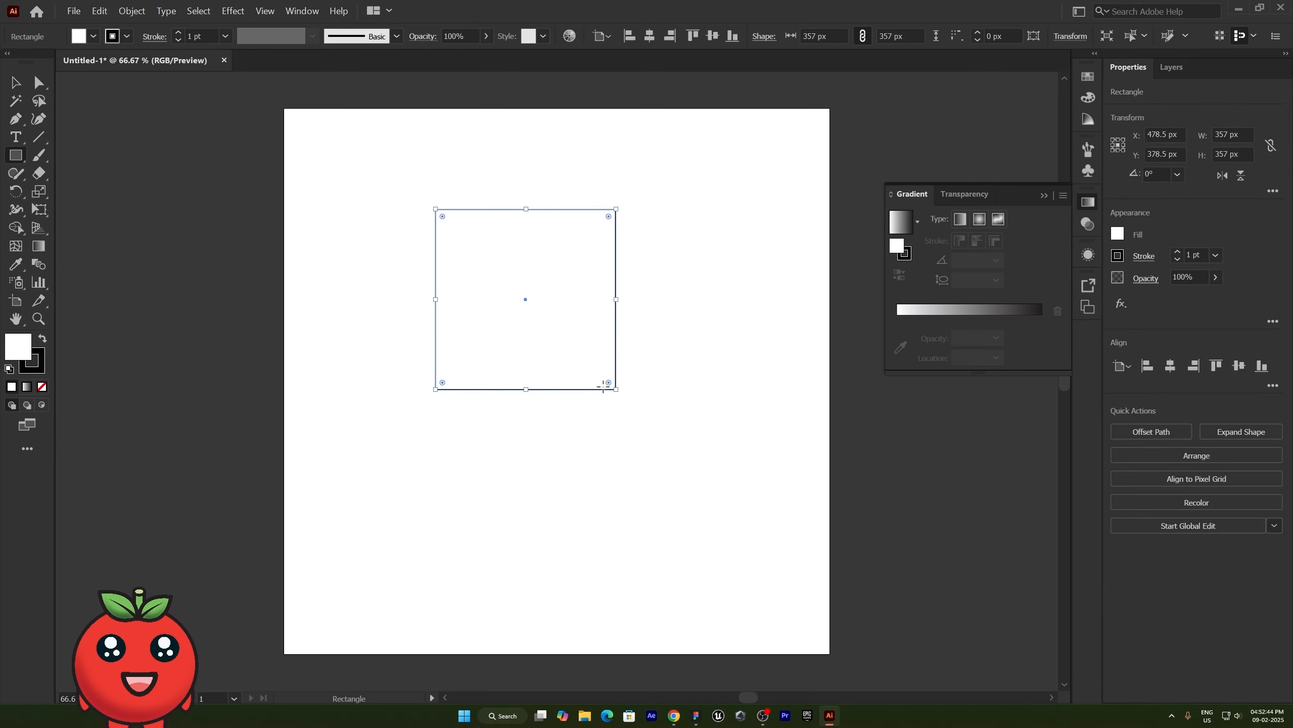
- Round the square's corners to about 34 px and fill it with the white-to-black linear gradient
key(v)
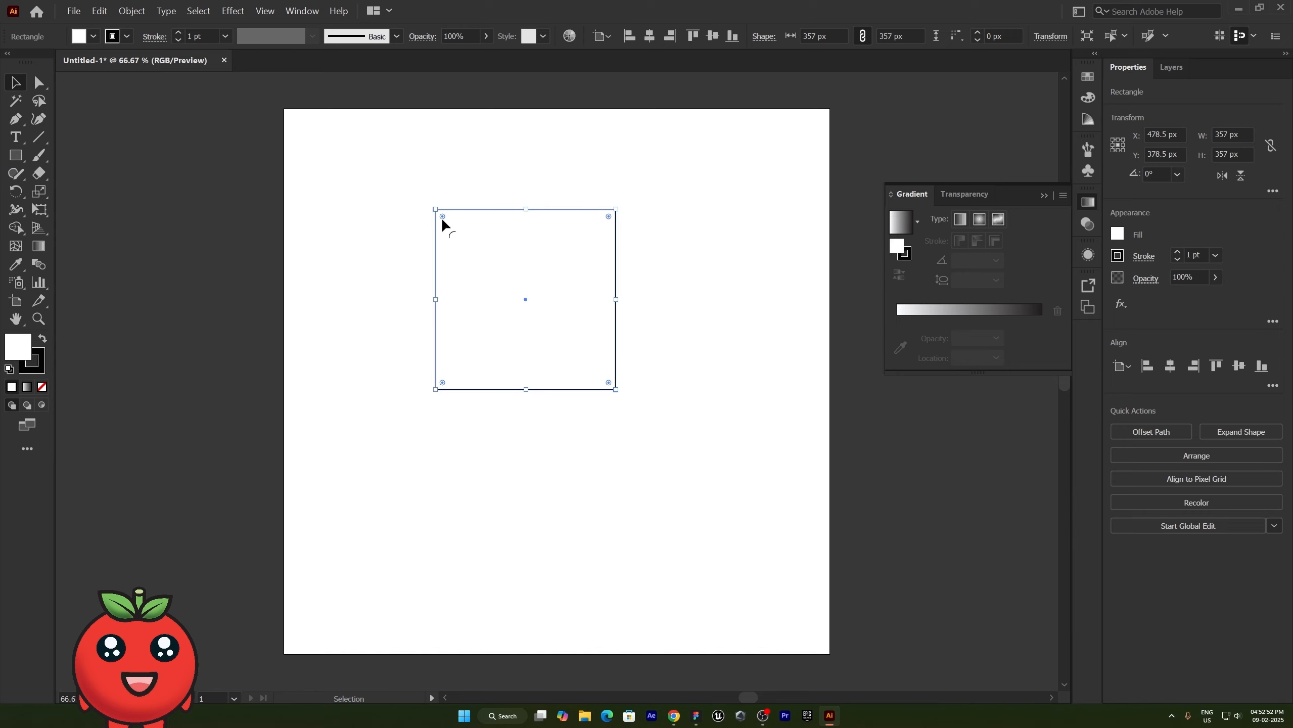
drag(442, 217, 449, 226)
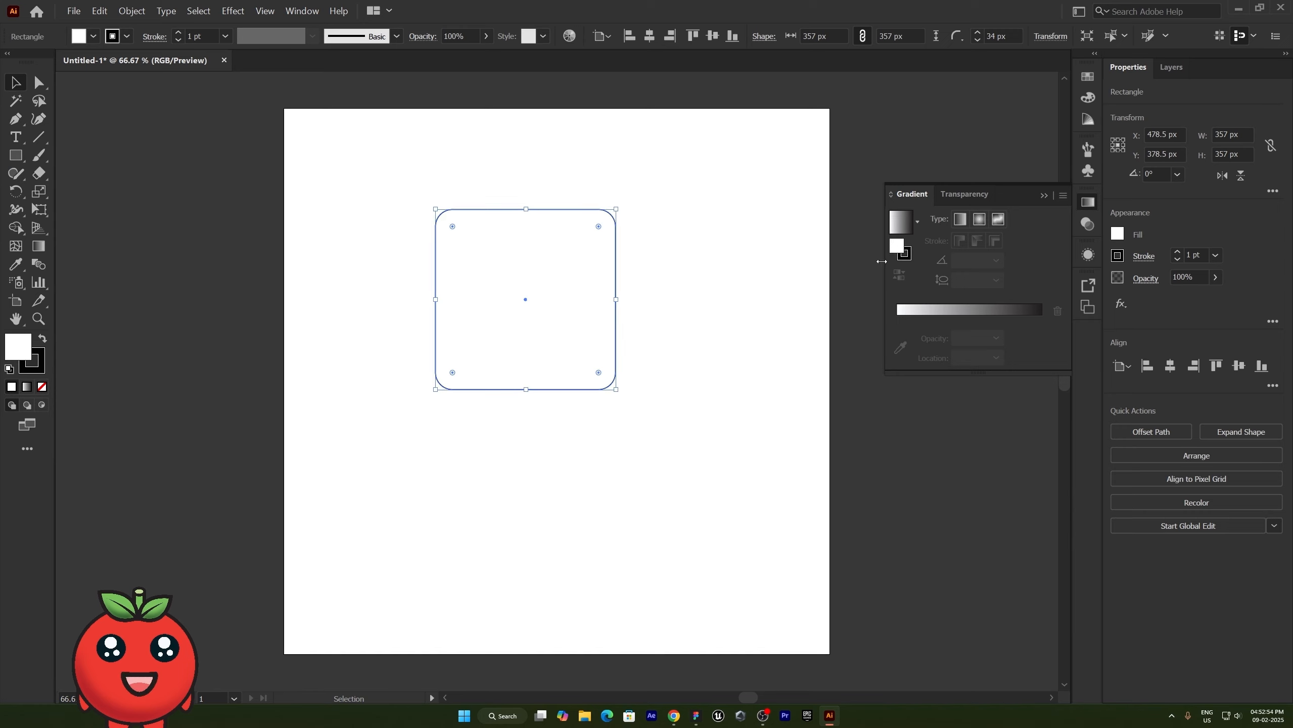
click(903, 229)
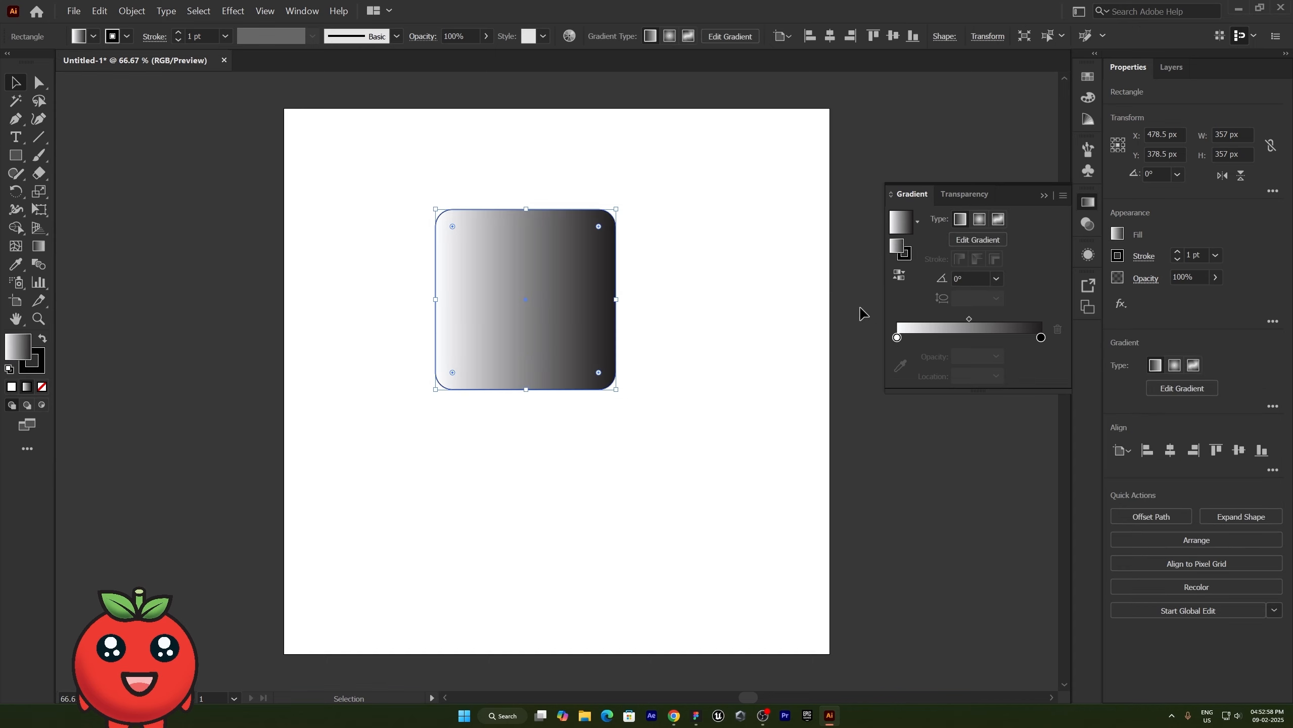
click(675, 361)
- Draw a rectangle about 186 × 157 px below the square and fill it with the blue linear gradient preset
key(m)
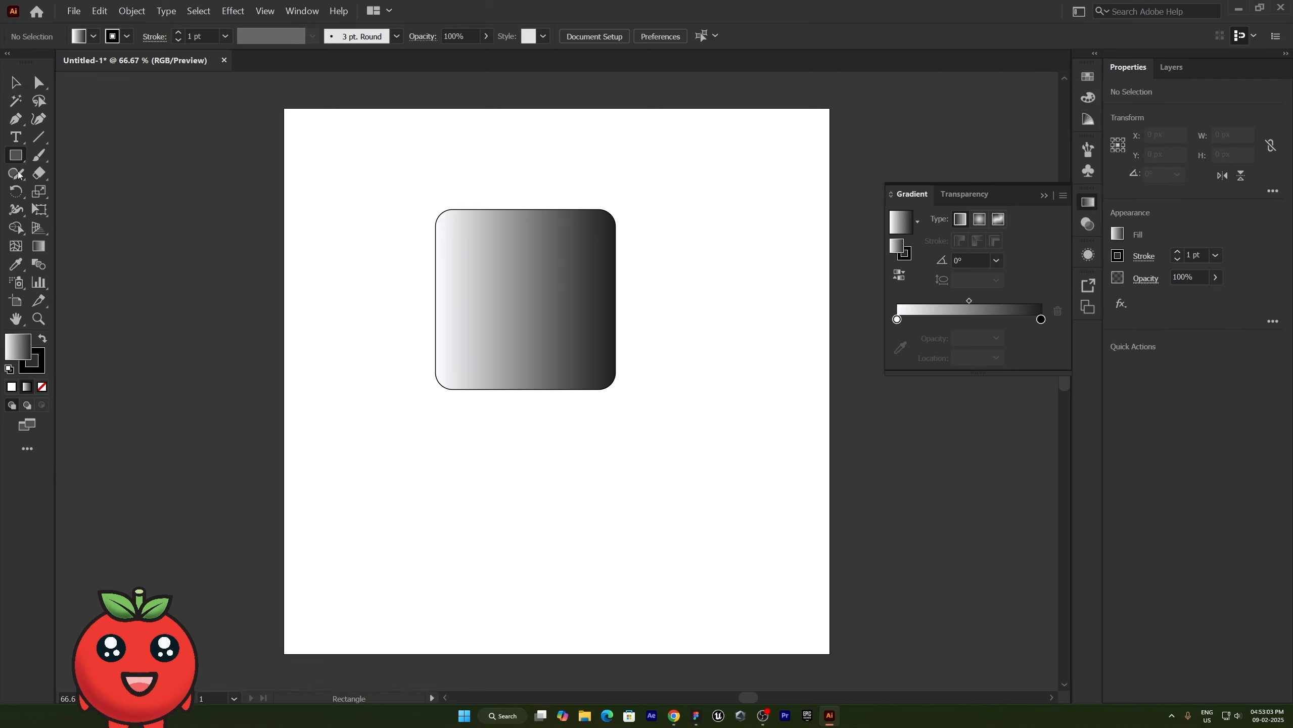
drag(495, 437, 590, 517)
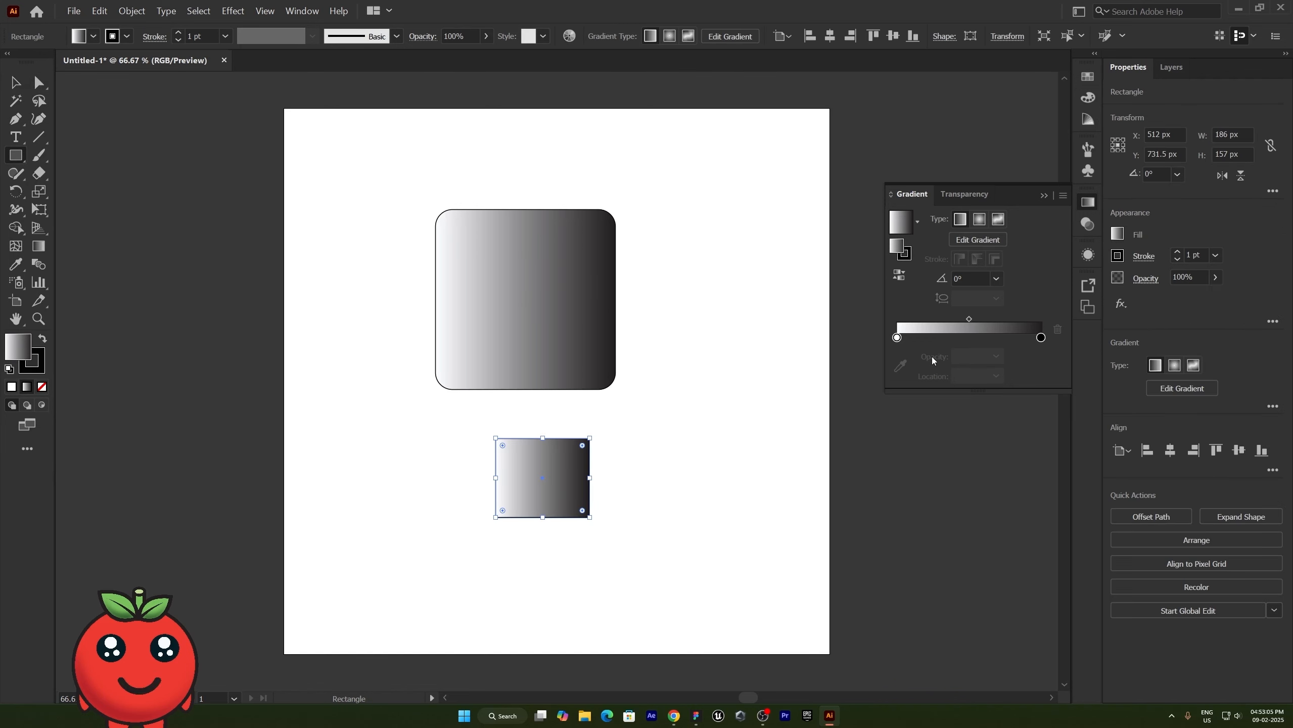
click(917, 221)
click(854, 292)
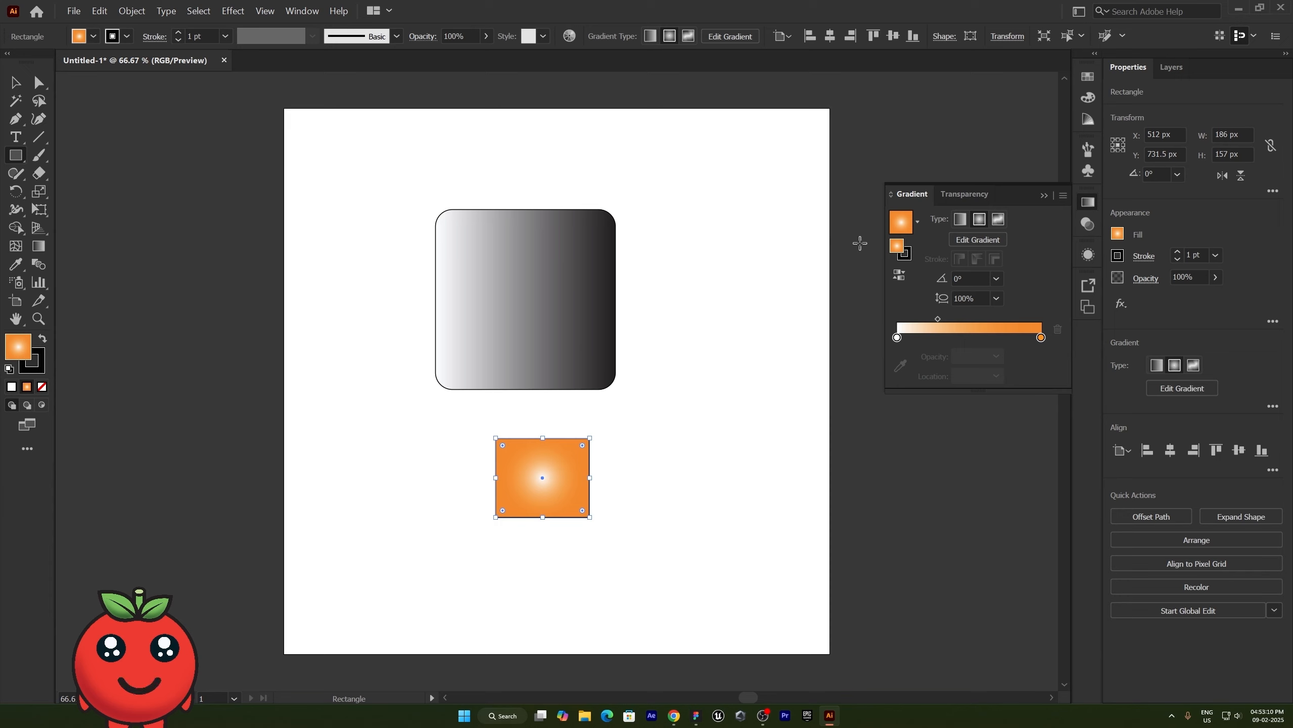
click(917, 221)
click(880, 275)
- Move the blue gradient's two middle color stops to about 28% and 54%, keeping the linear type and the dark end stop at 100%
drag(978, 337, 937, 338)
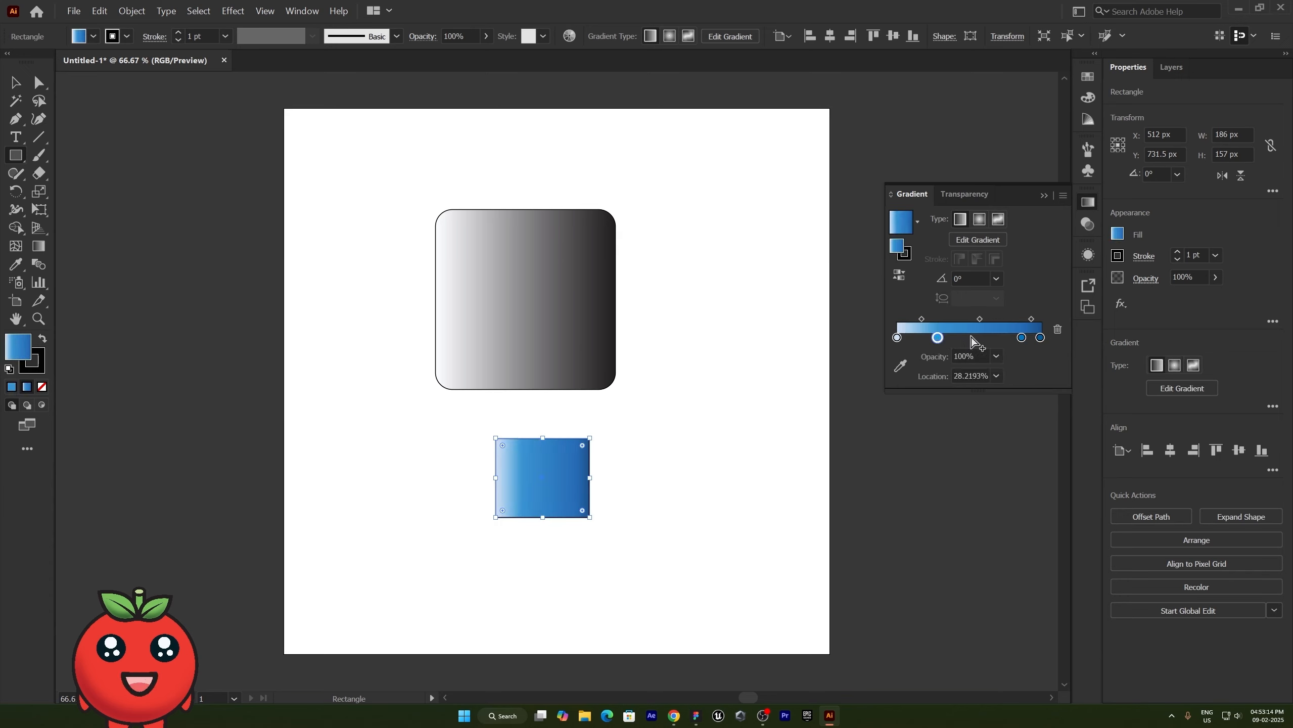
drag(1021, 338, 975, 338)
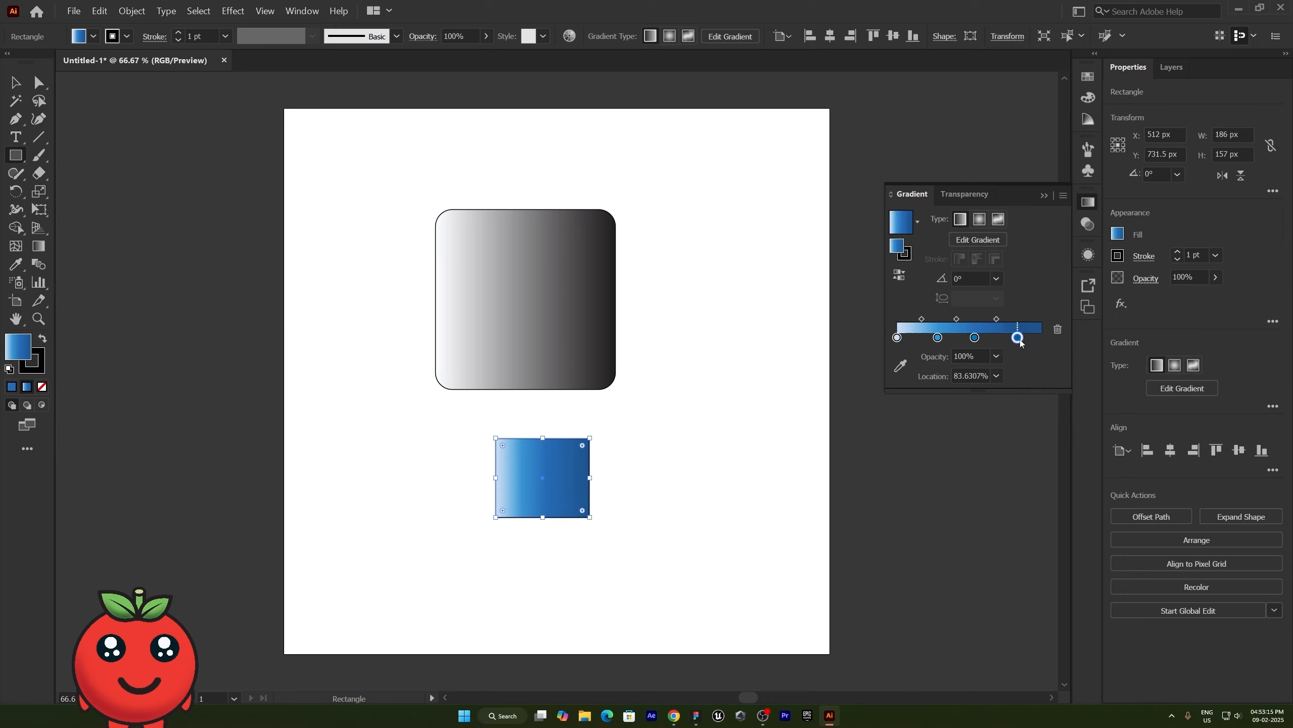
click(1041, 338)
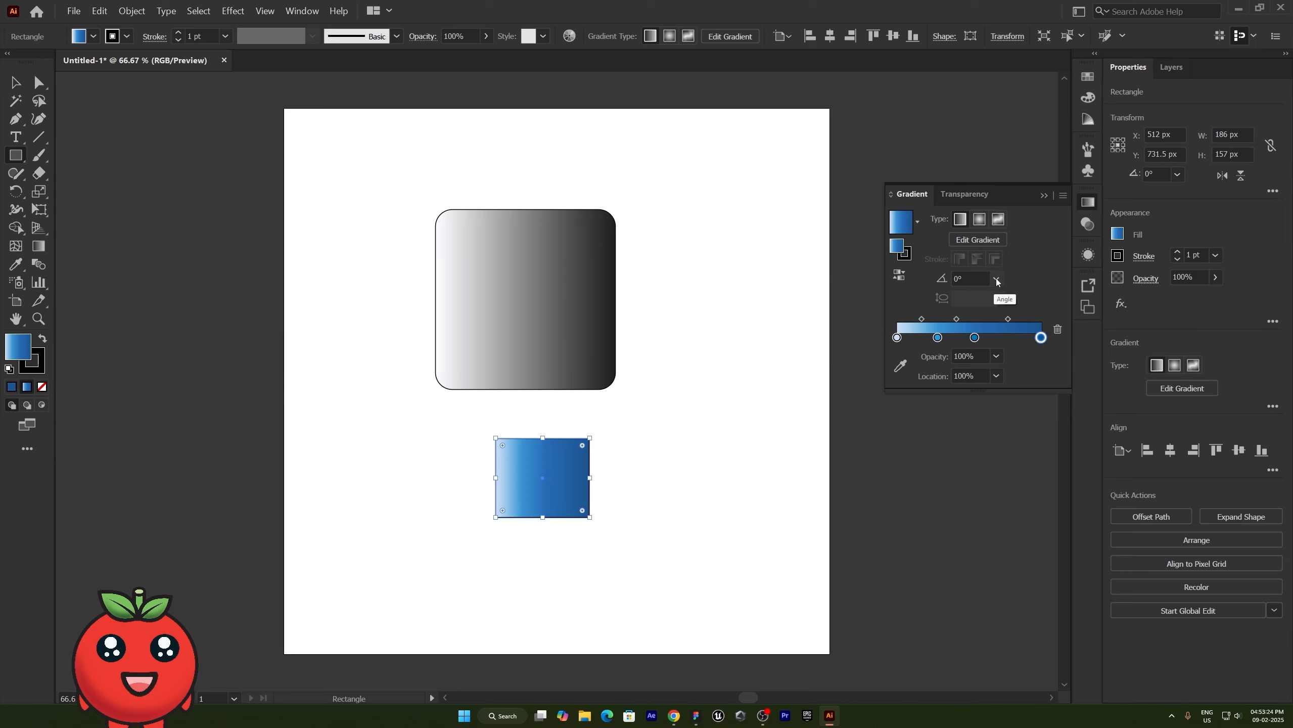
click(961, 220)
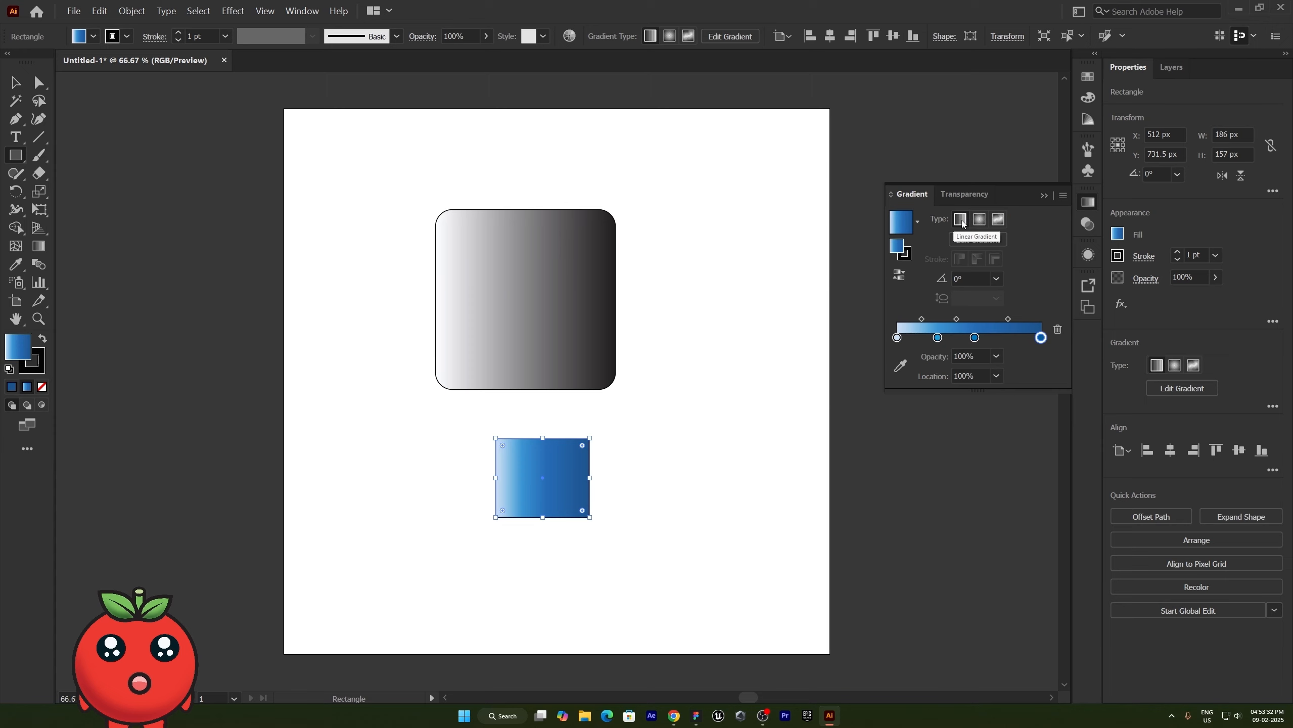
- Recolor the blue gradient's color stop at about 54% to the deeper blue 0028be by lowering green to 40
click(974, 339)
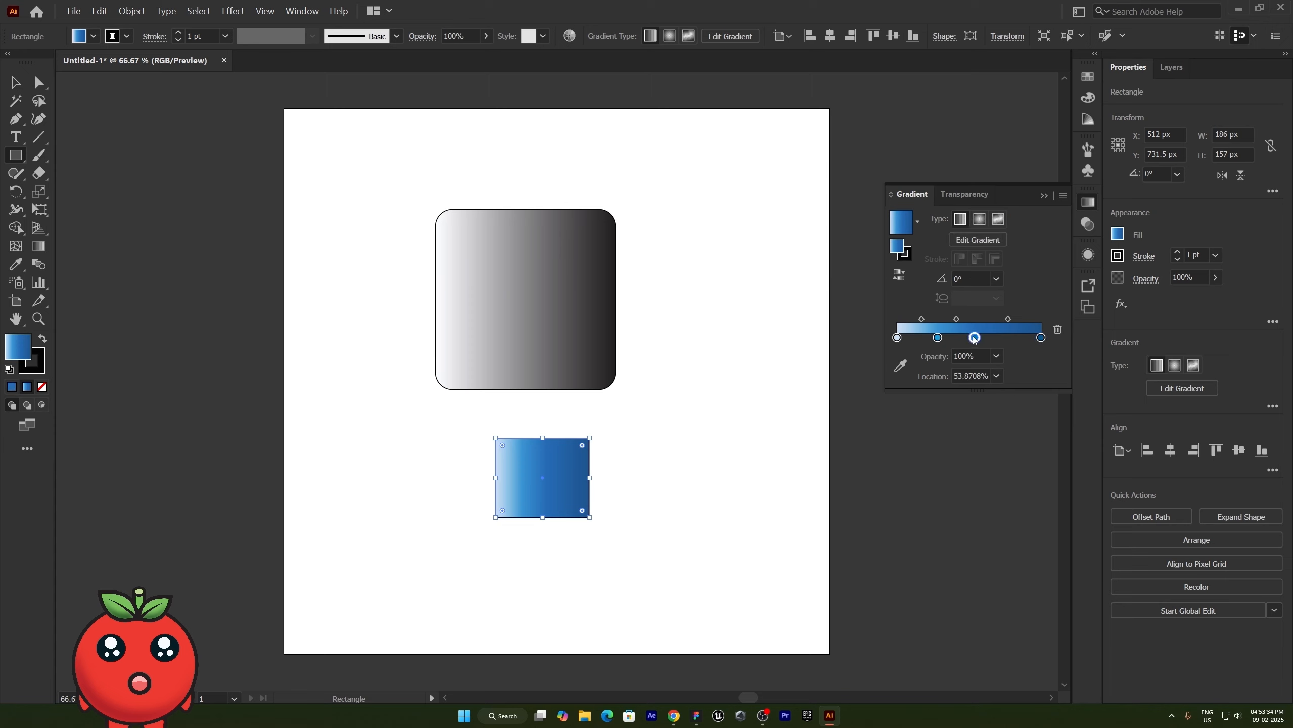
double_click(975, 338)
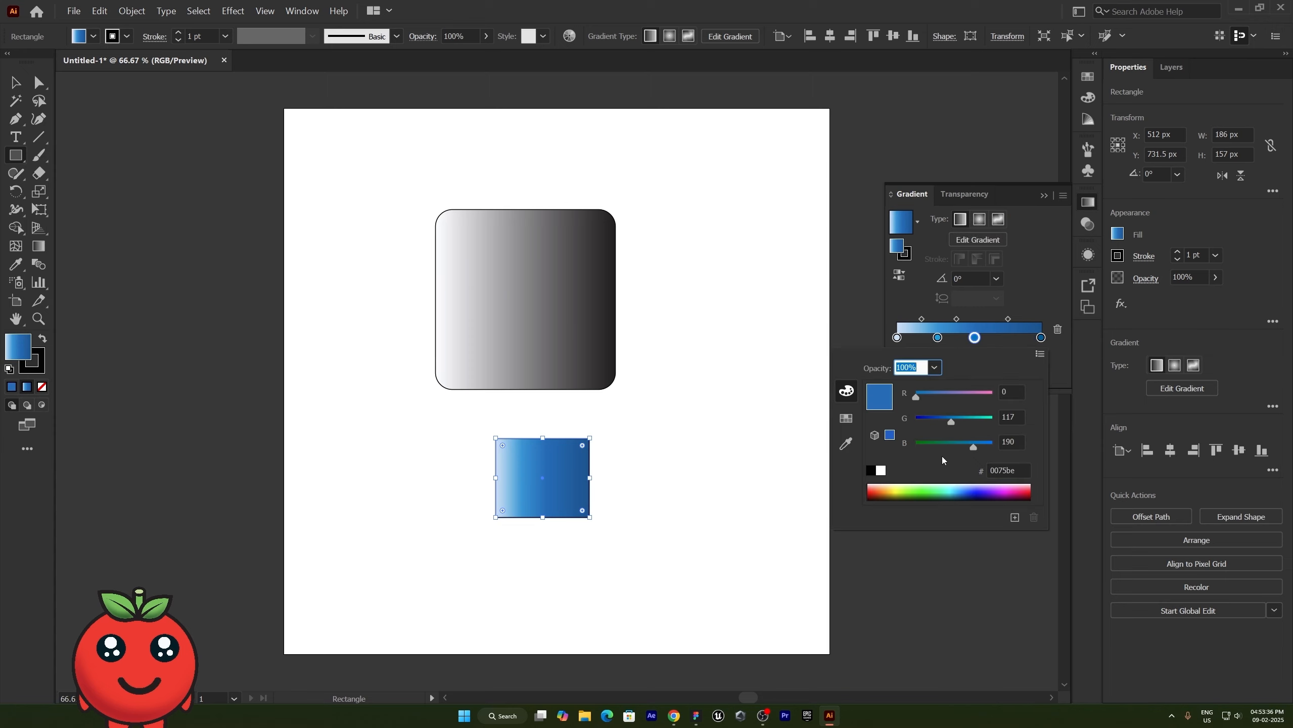
drag(951, 422, 928, 420)
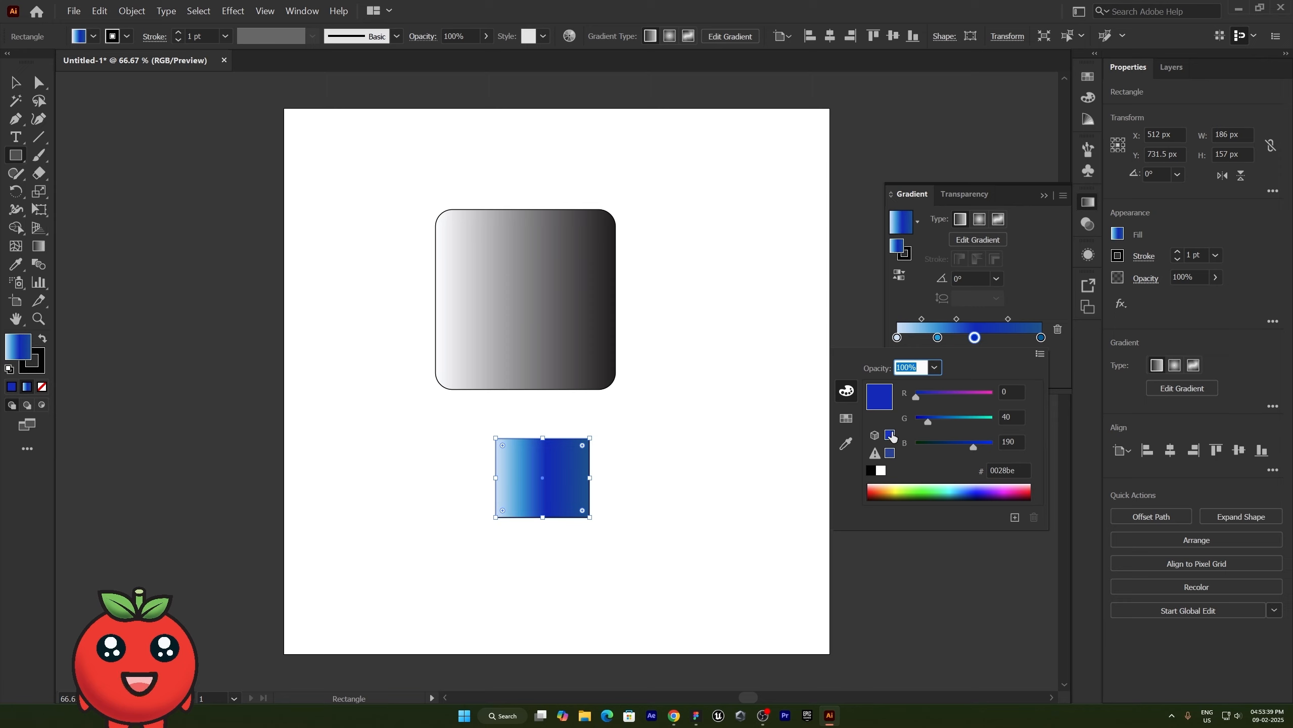
click(1051, 306)
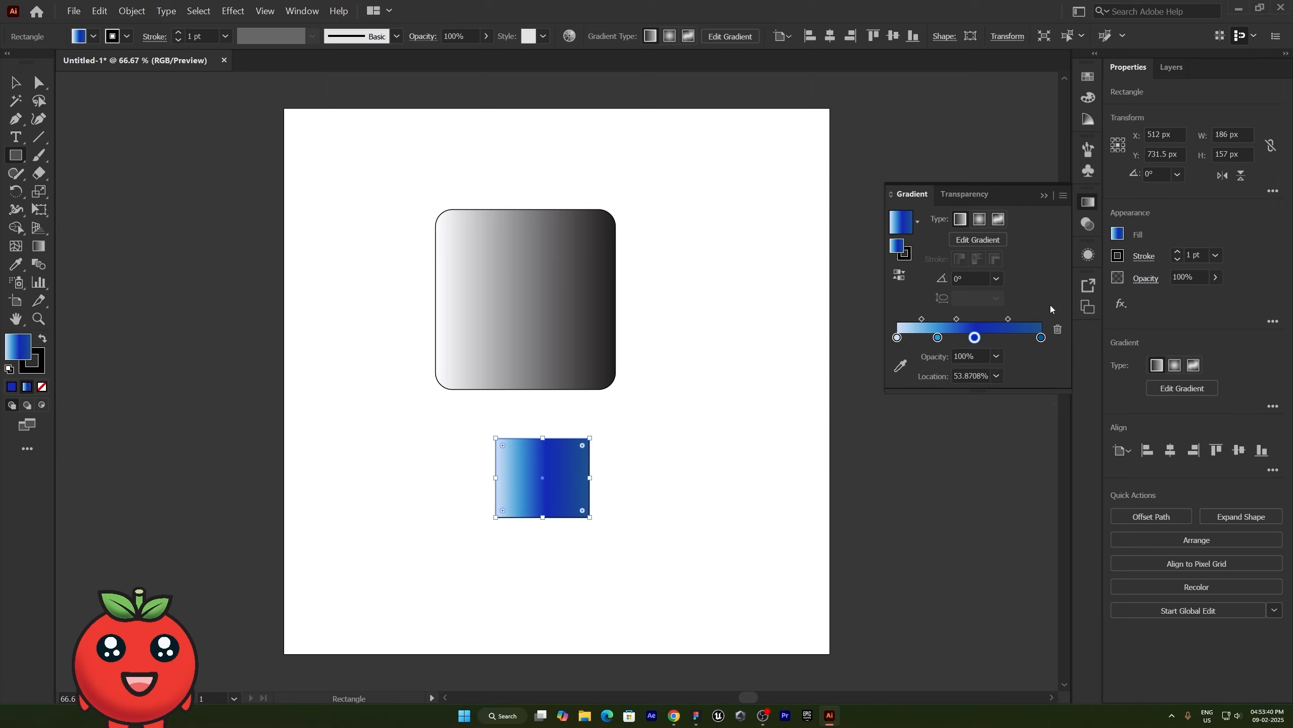
- Add a color stop near the gradient's light end and remove all intermediate stops, keeping only the light and dark blue ends
click(912, 338)
click(938, 338)
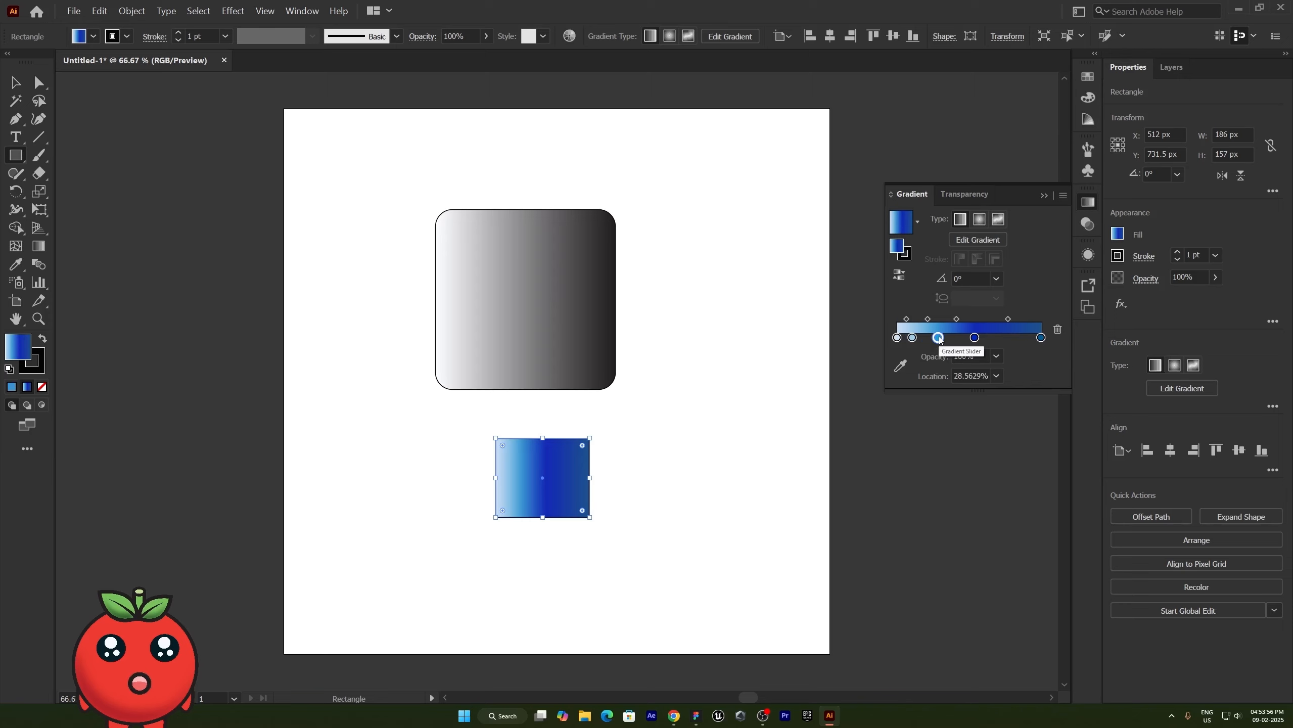
drag(938, 338, 941, 360)
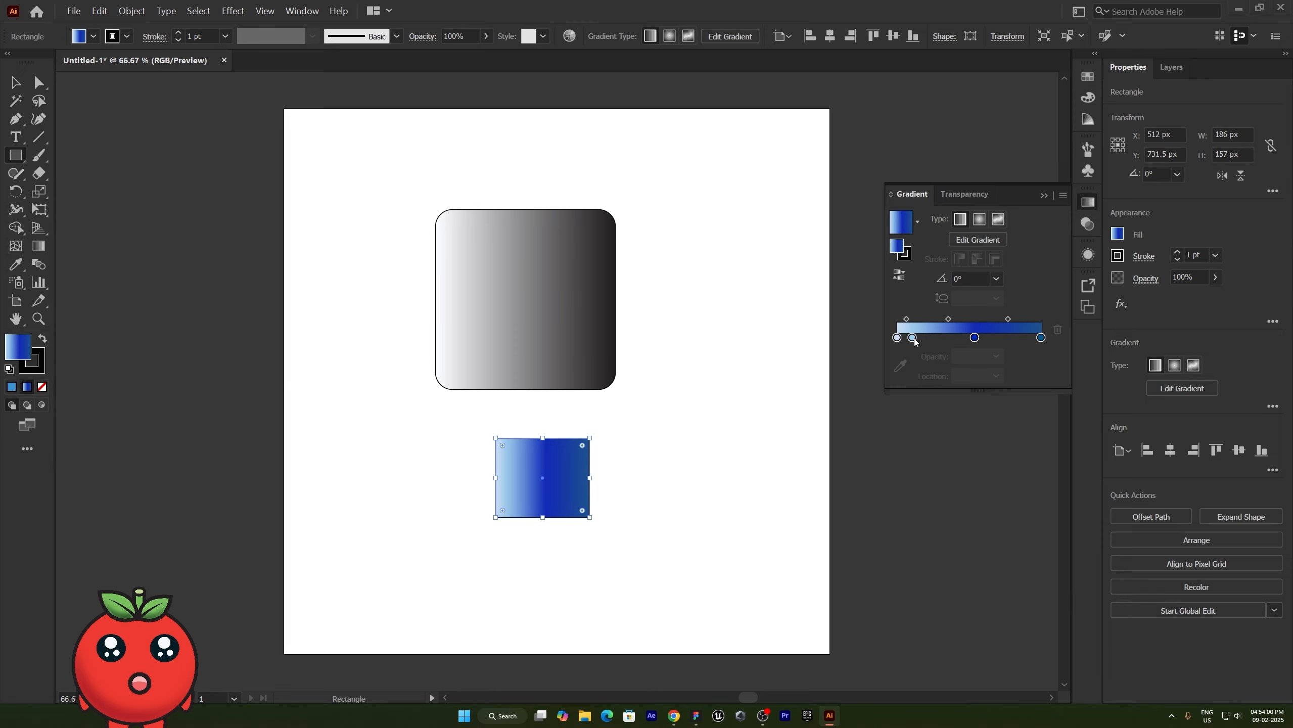
drag(912, 338, 930, 351)
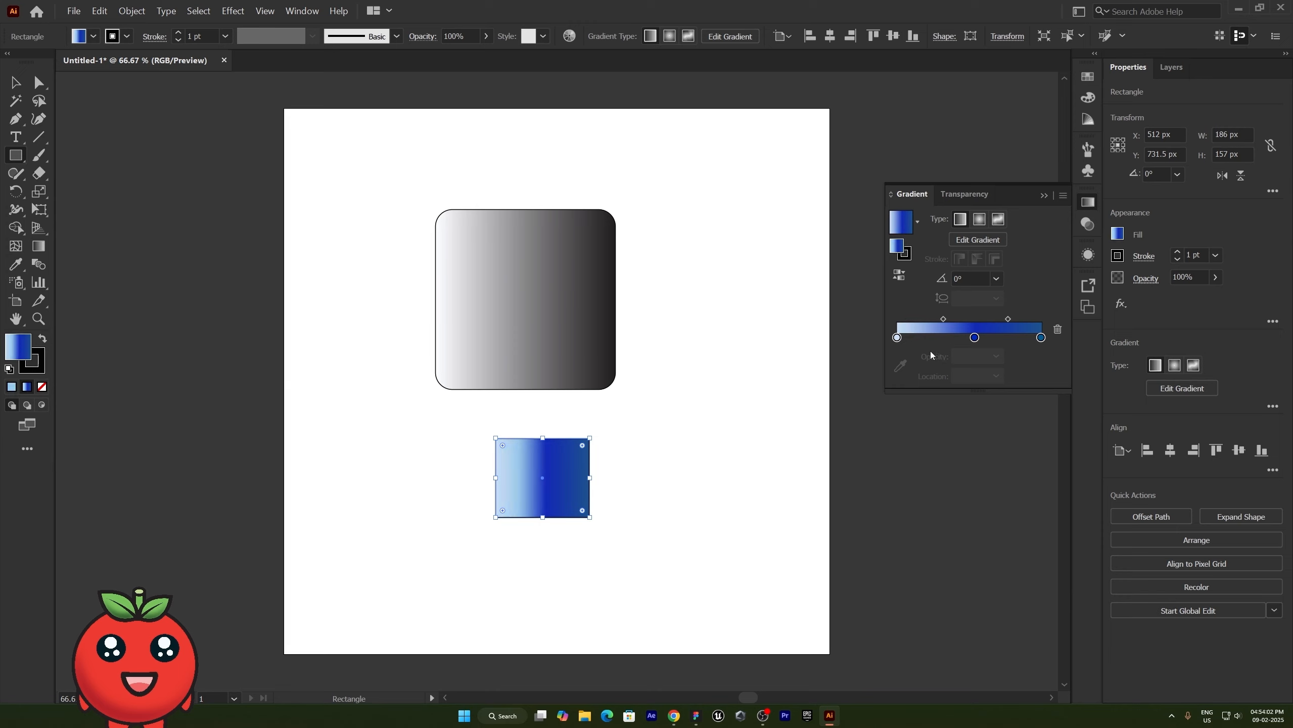
click(977, 340)
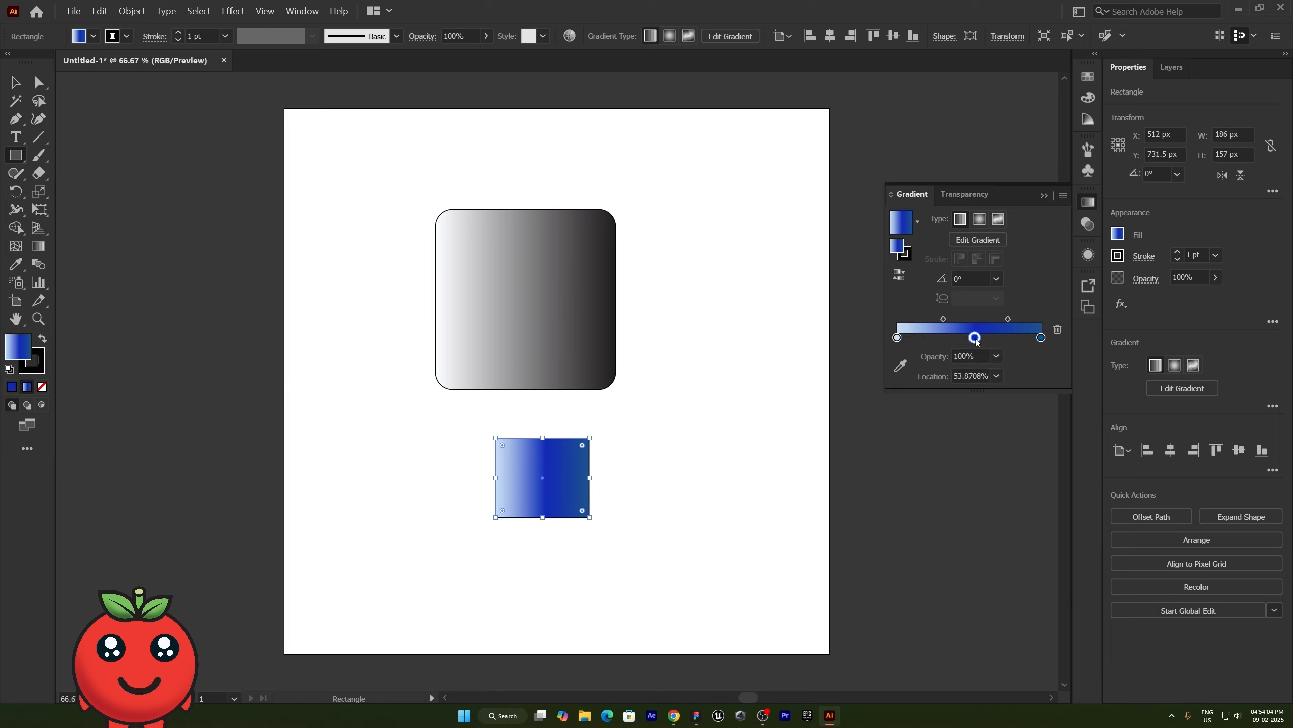
click(1058, 331)
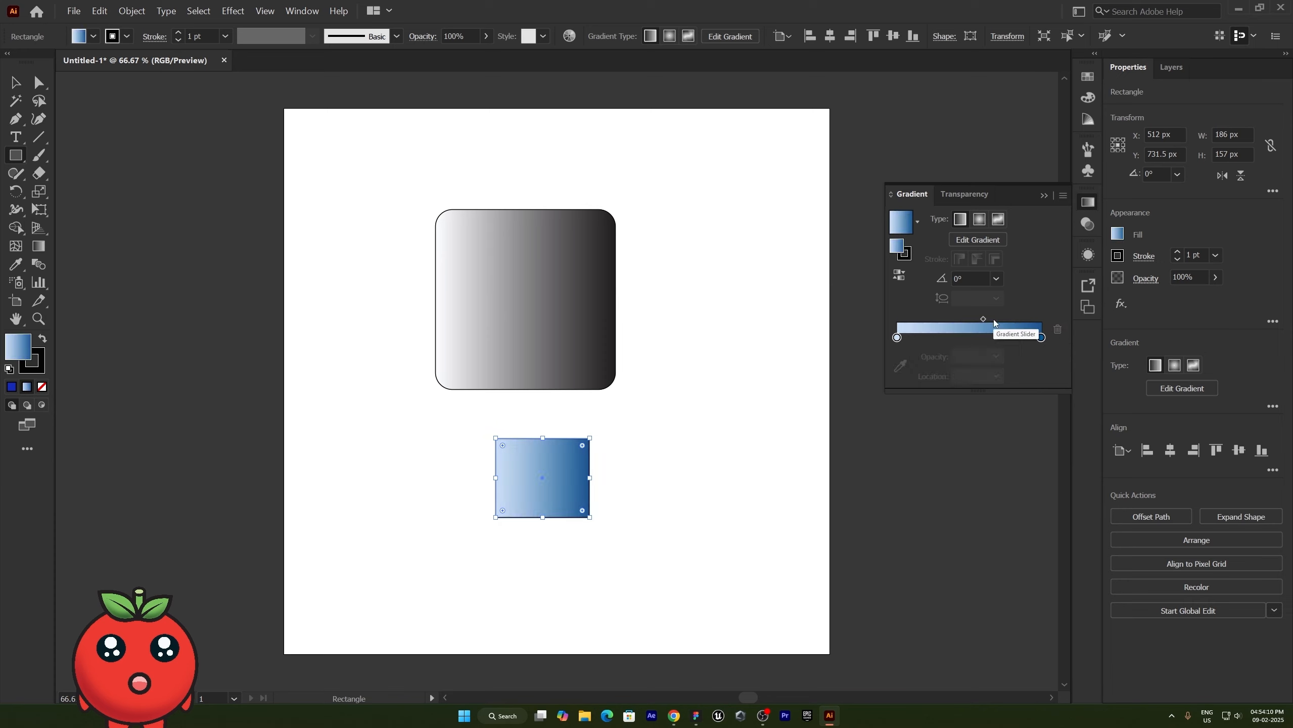
- Remove the stroke from the blue gradient rectangle and deselect it
click(43, 368)
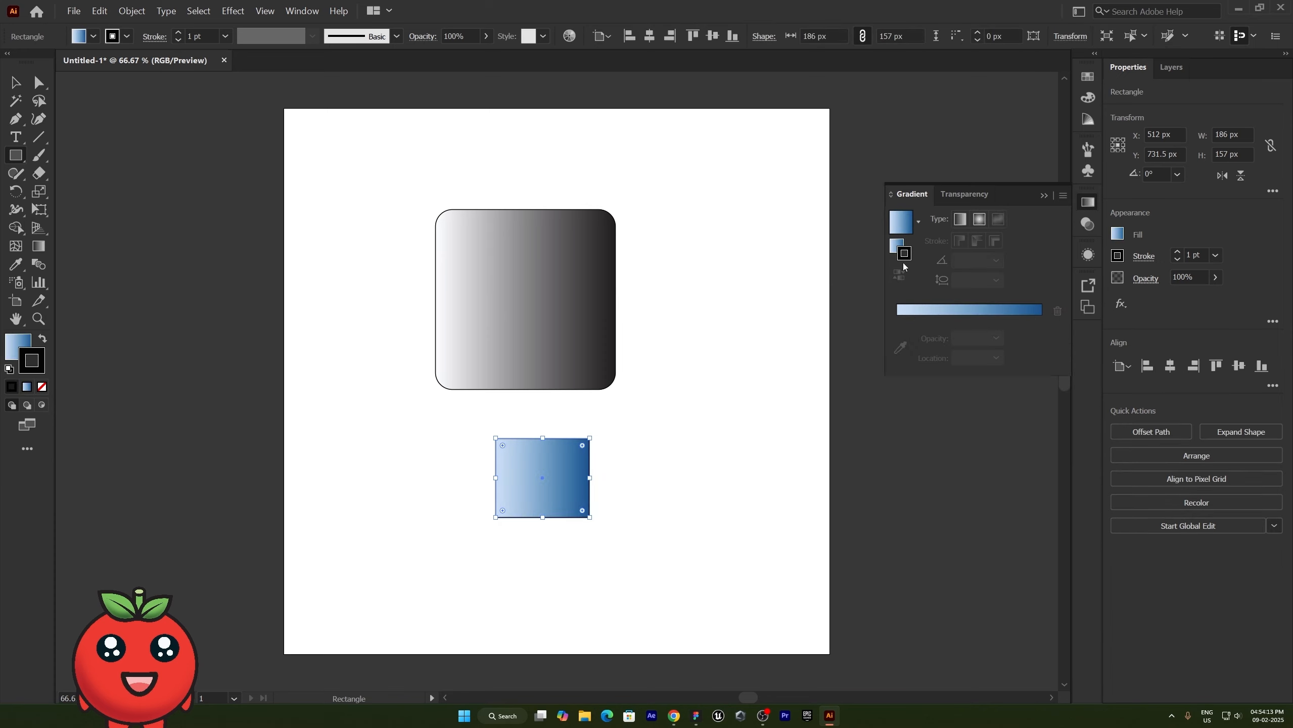
click(42, 387)
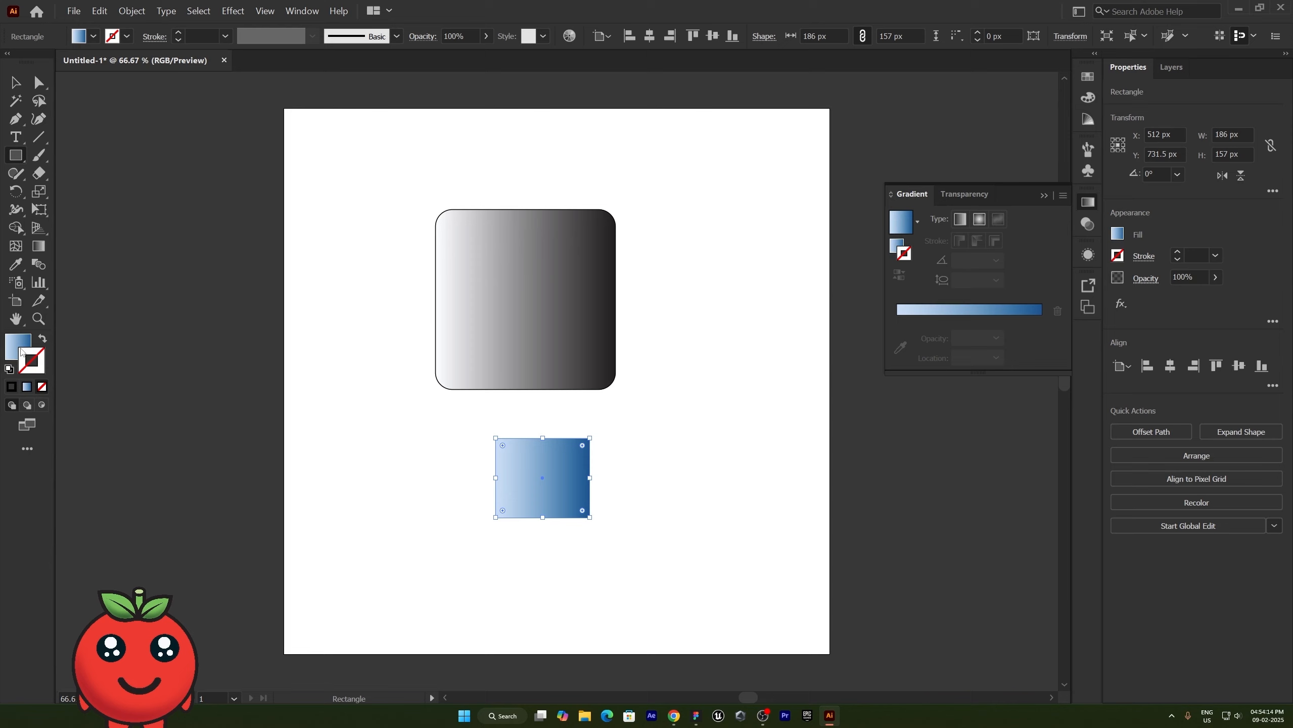
click(528, 473)
click(678, 387)
- Widen the blue rectangle to about 238 px by extending its right side
click(15, 82)
click(445, 434)
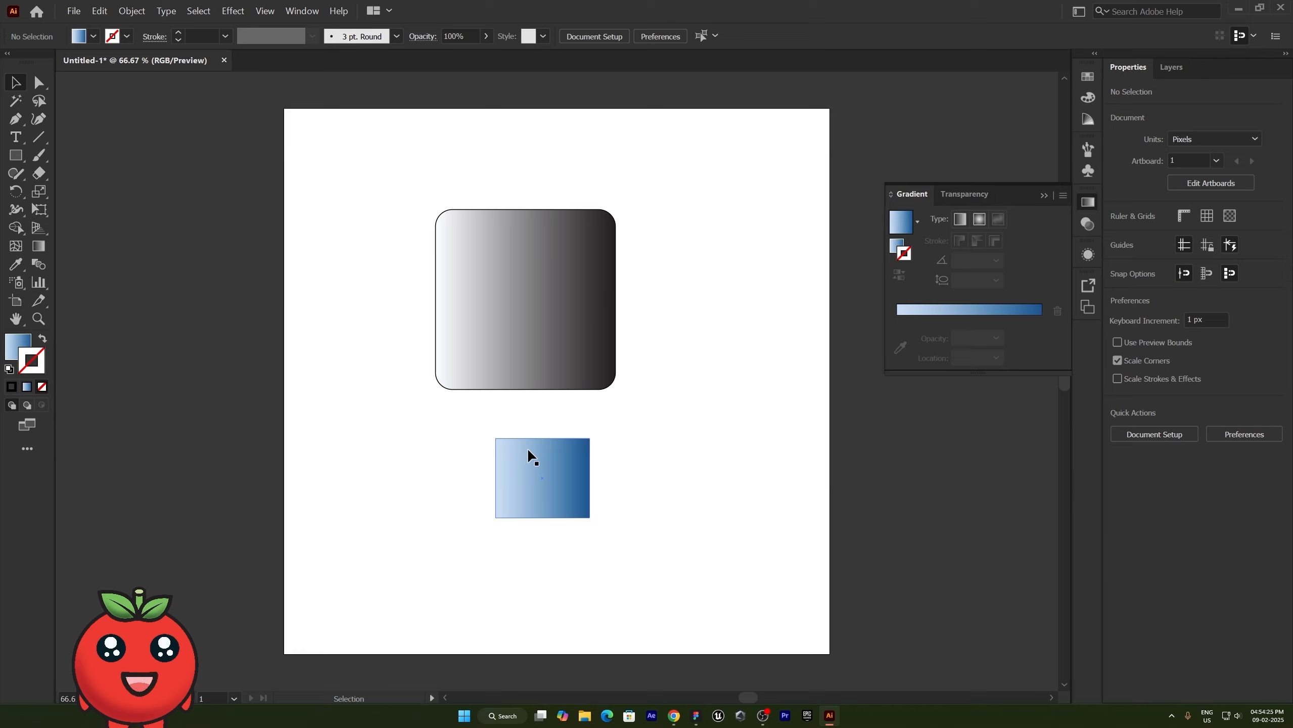
click(557, 472)
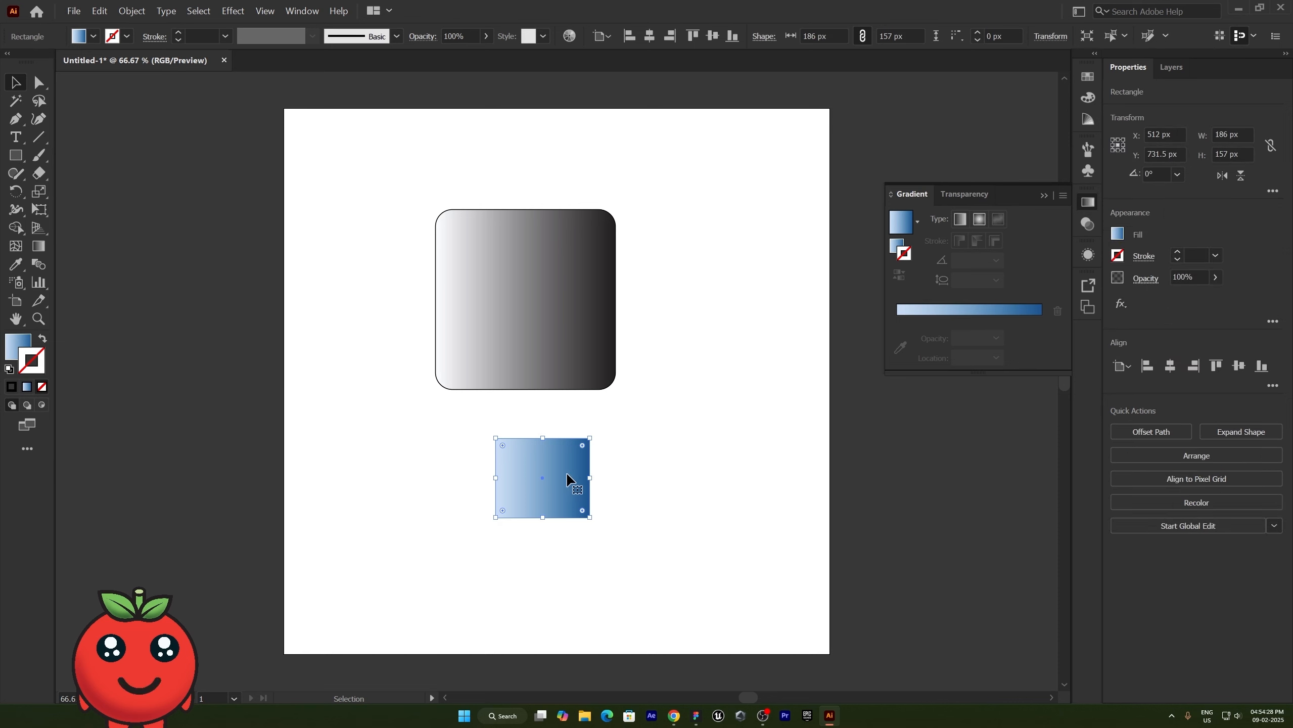
drag(590, 478, 616, 478)
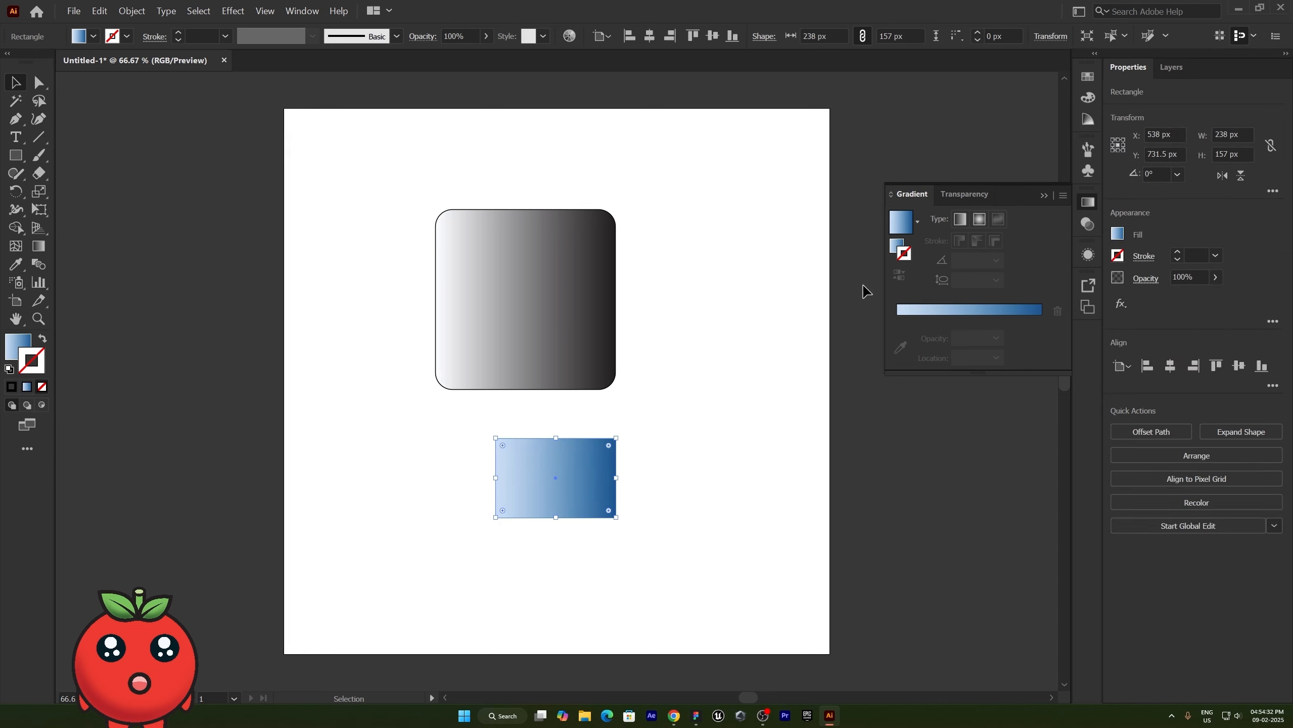
- Edit the rectangle's fill gradient directly on the artwork and rotate it to an angle of about -21.4°
click(902, 243)
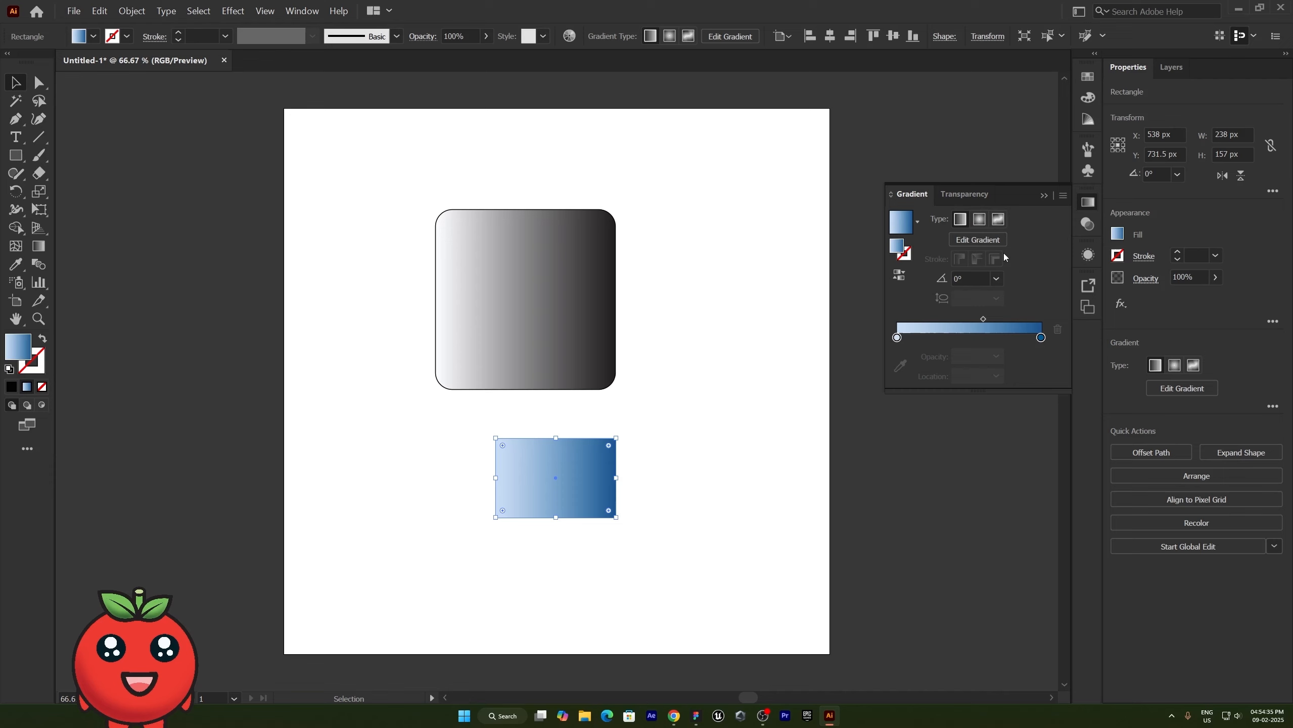
click(978, 240)
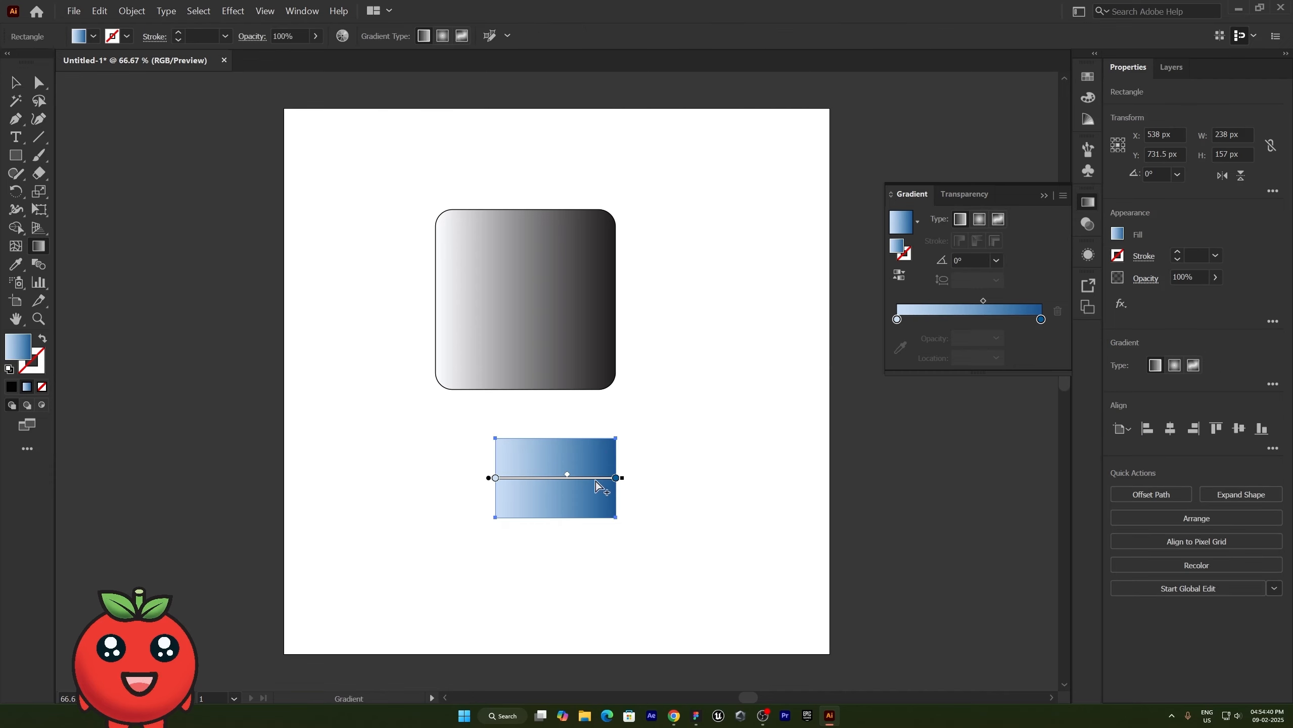
mouse_move(616, 478)
mouse_down()
mouse_move(577, 495)
mouse_move(592, 480)
mouse_move(619, 489)
mouse_up()
mouse_move(488, 478)
mouse_down()
mouse_move(487, 448)
mouse_move(487, 477)
mouse_up()
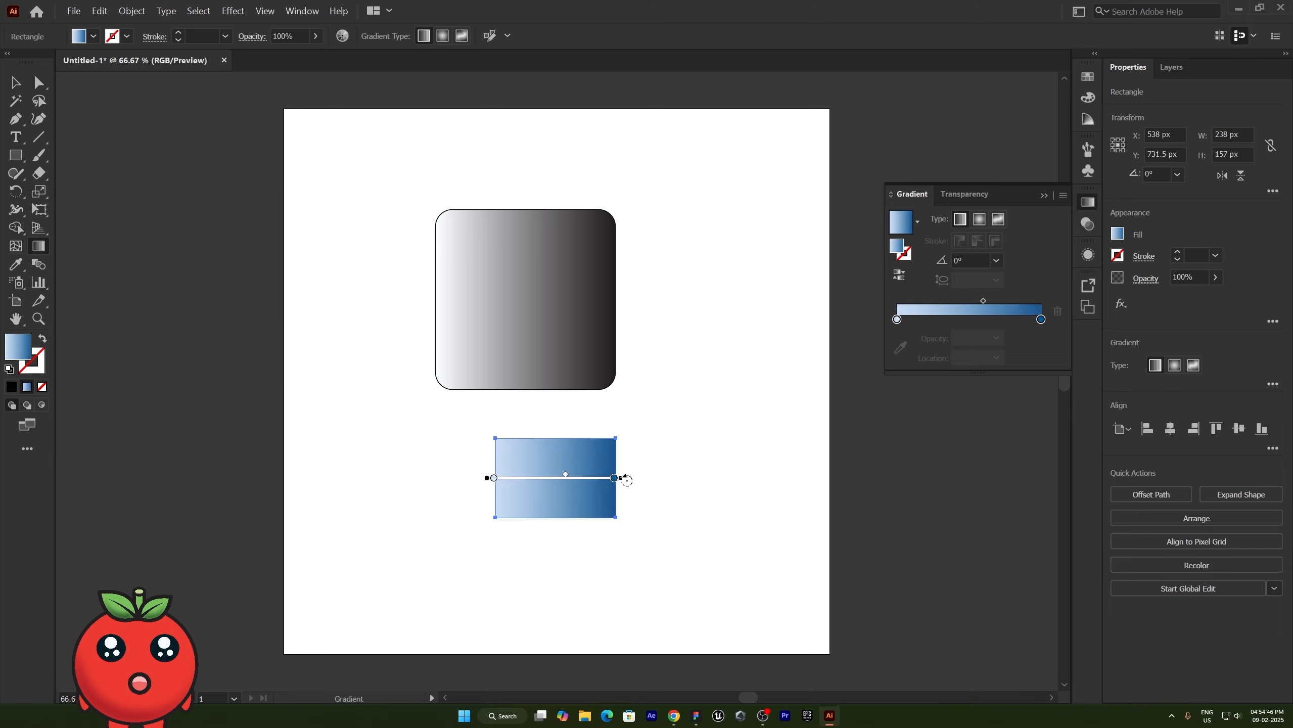
drag(626, 481, 619, 521)
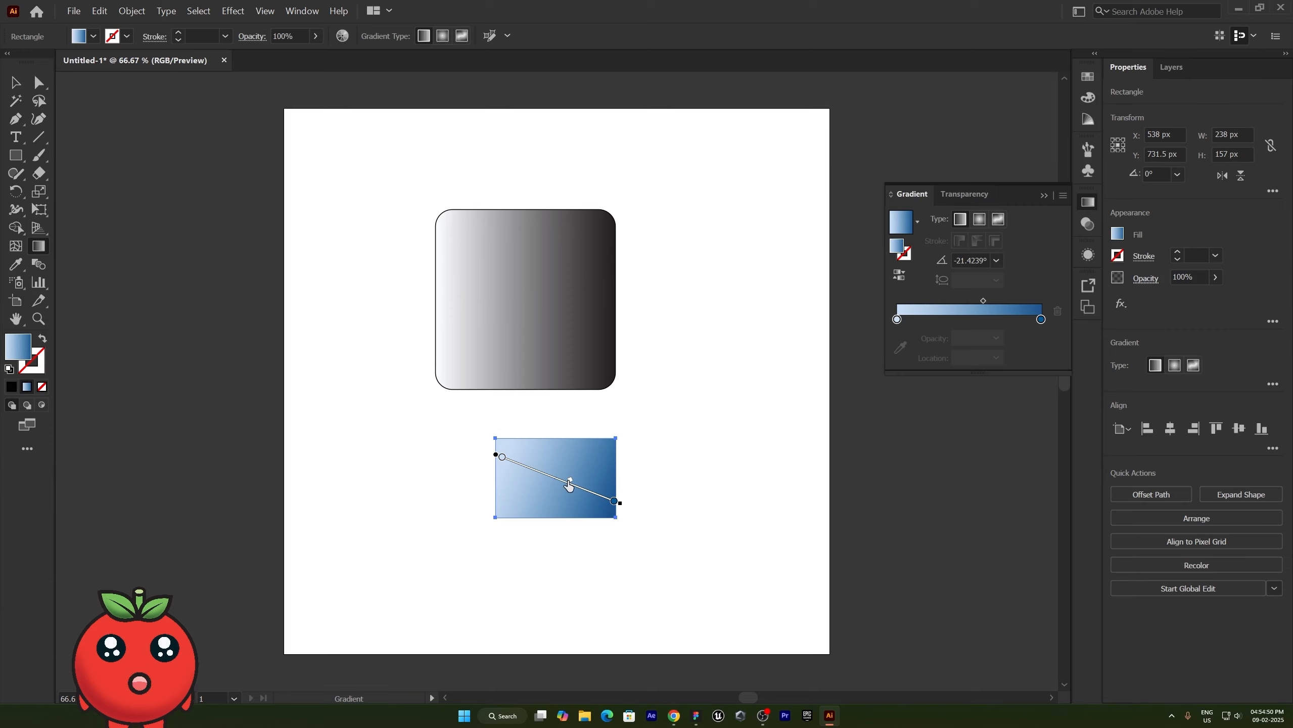
- Shift the gradient's midpoint toward the light end and add a color stop at about 42.5%
mouse_move(571, 479)
mouse_down()
mouse_move(534, 469)
mouse_move(552, 473)
mouse_up()
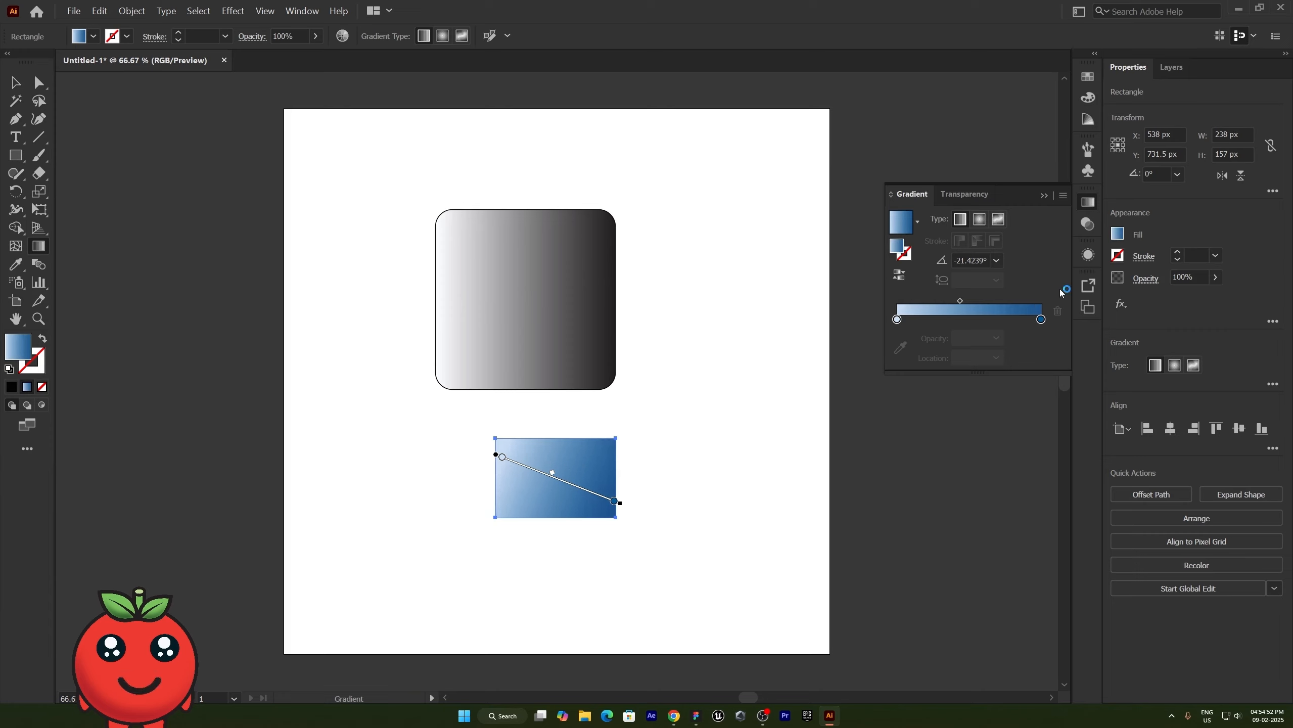
click(992, 319)
drag(992, 319, 958, 319)
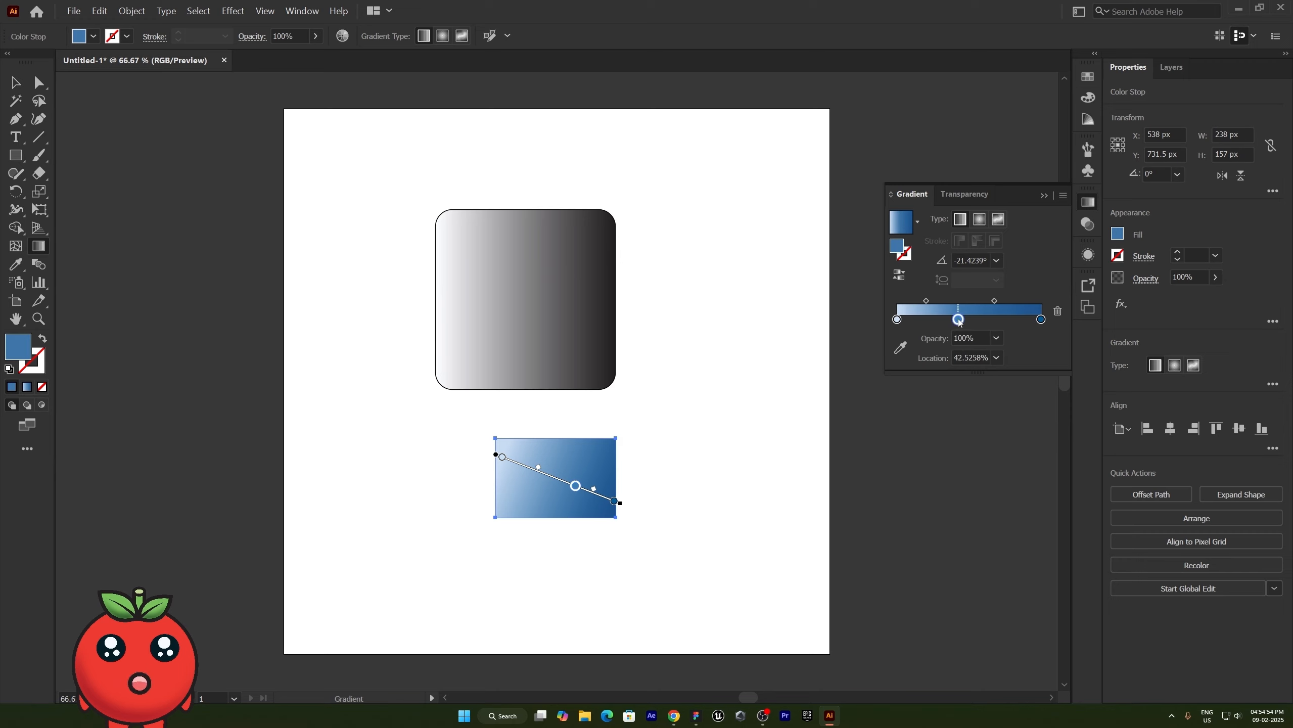
- Reverse the rectangle's gradient direction repeatedly, ending with the light blue at the start again
click(900, 276)
click(900, 276)
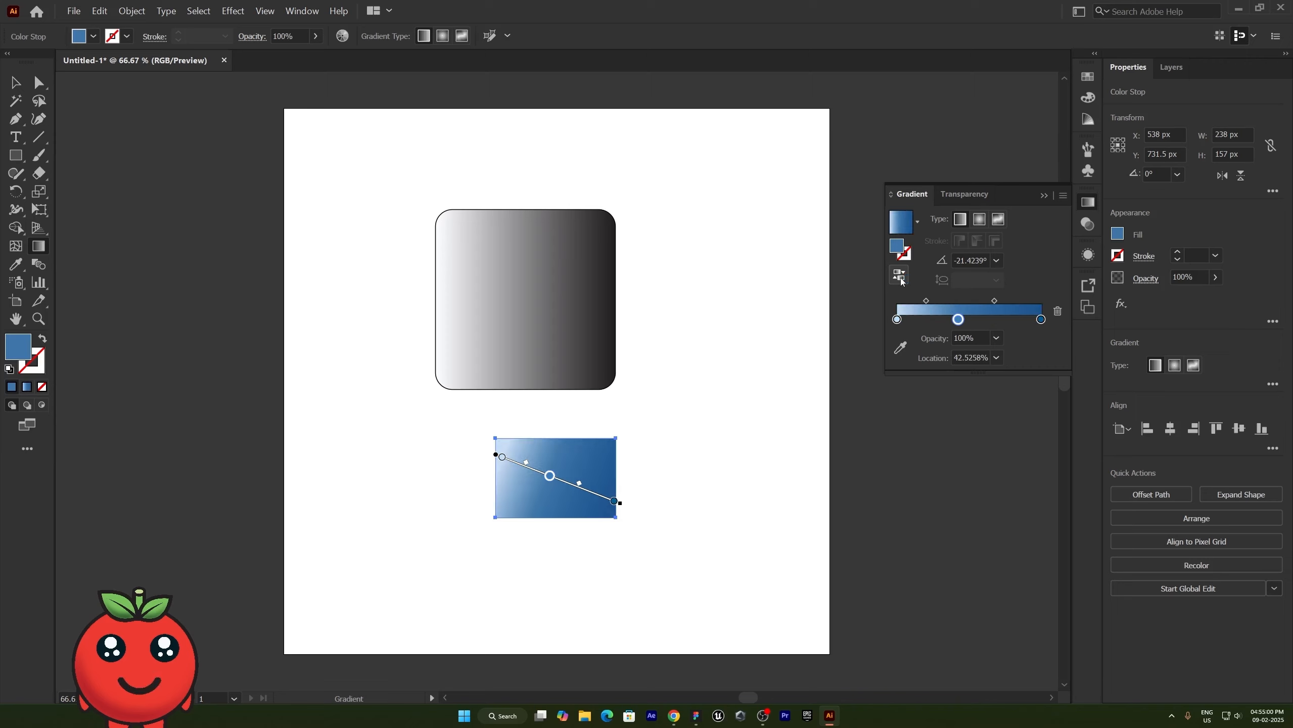
click(900, 277)
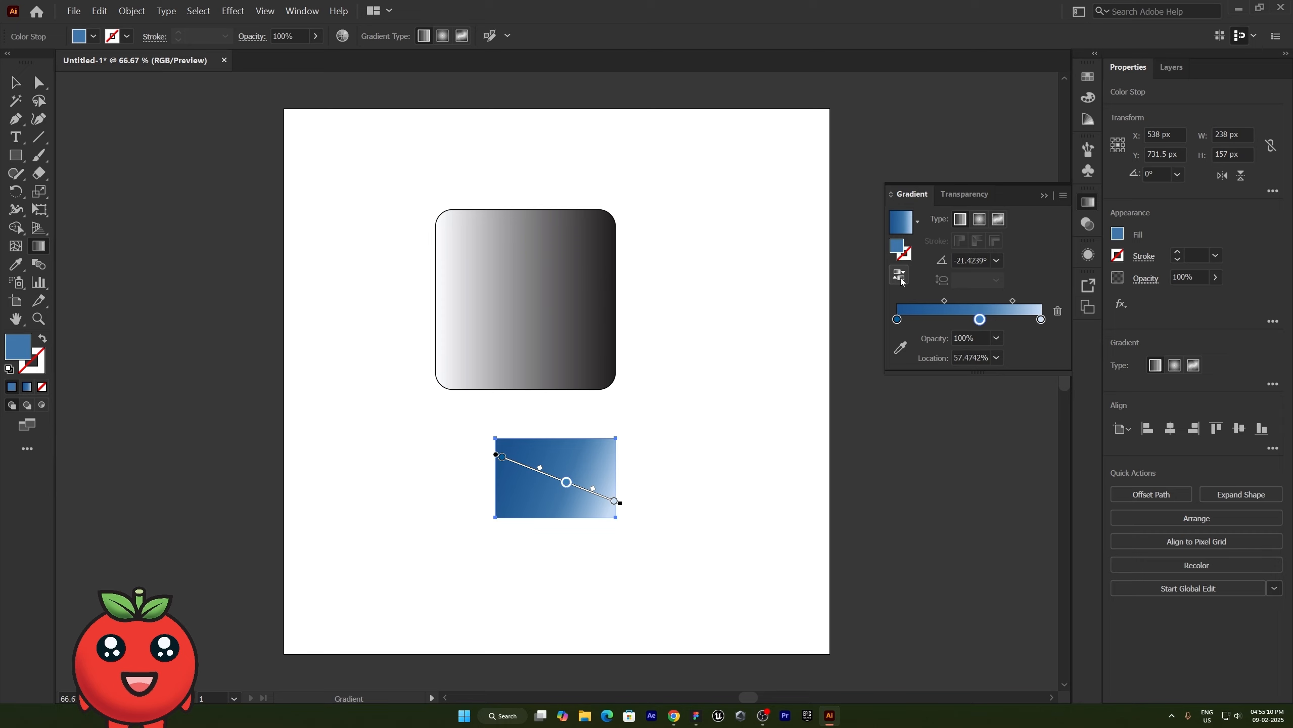
click(899, 280)
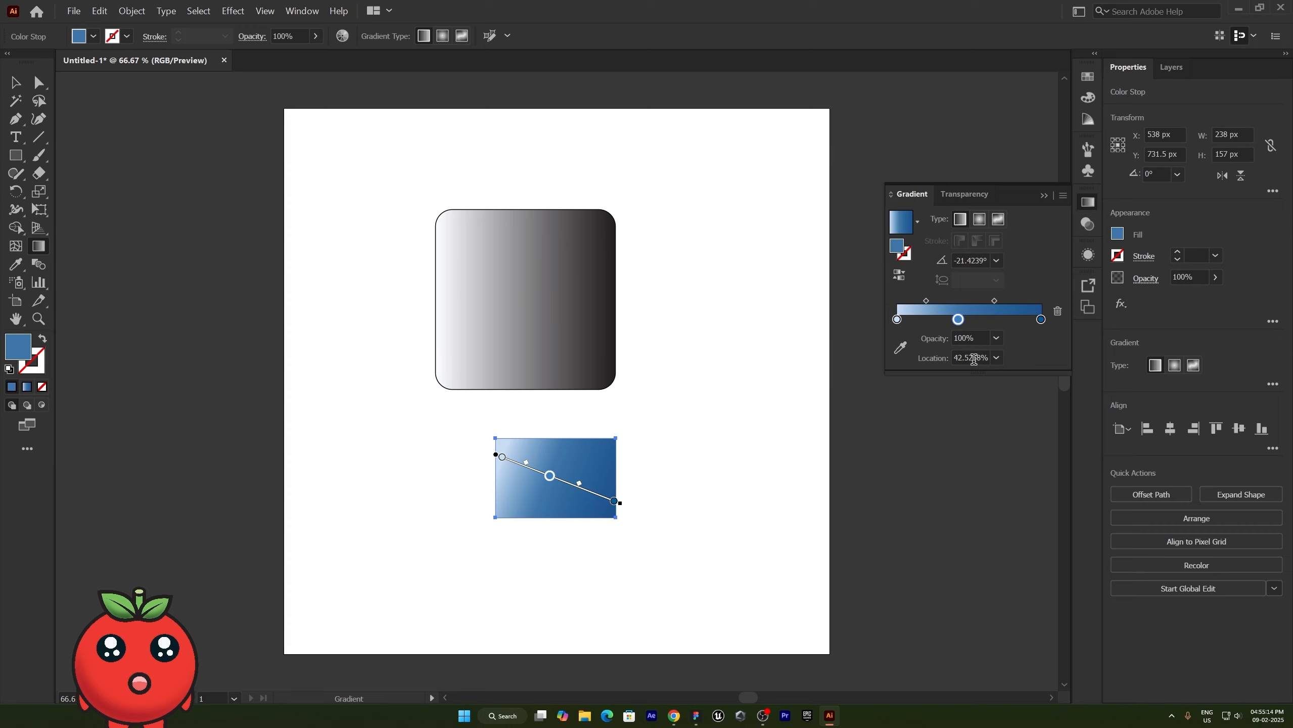
- Move the gradient's middle color stop to about 78.6%
drag(959, 322, 968, 324)
drag(967, 322, 1010, 321)
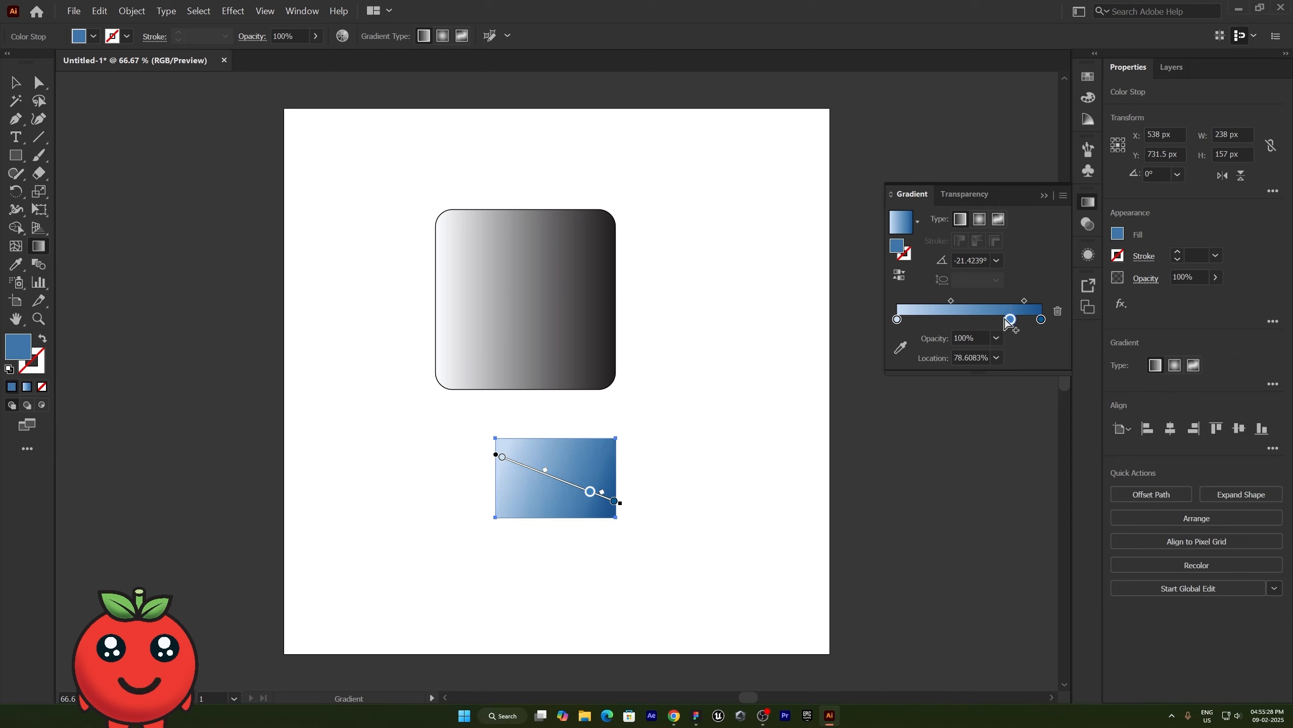
- Apply the gold-ring radial gradient preset to the small rectangle and move its first gold color stop to about 82.5%
click(917, 221)
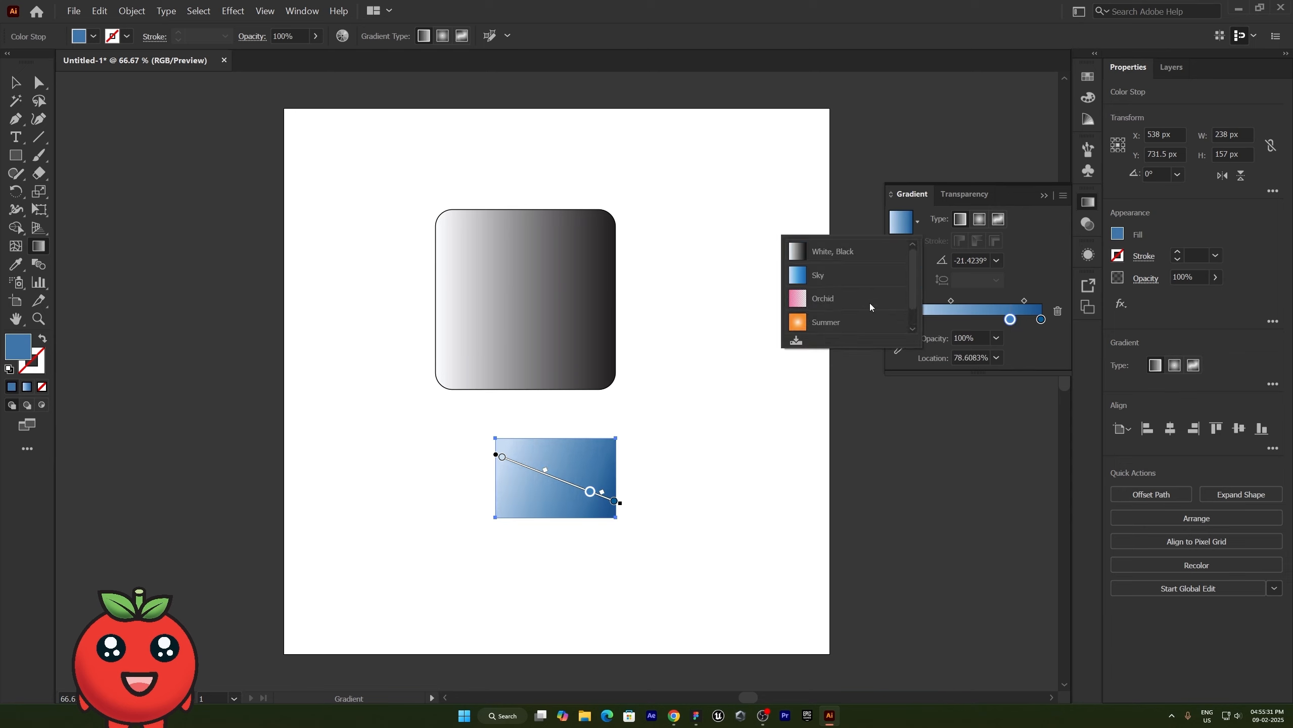
click(875, 321)
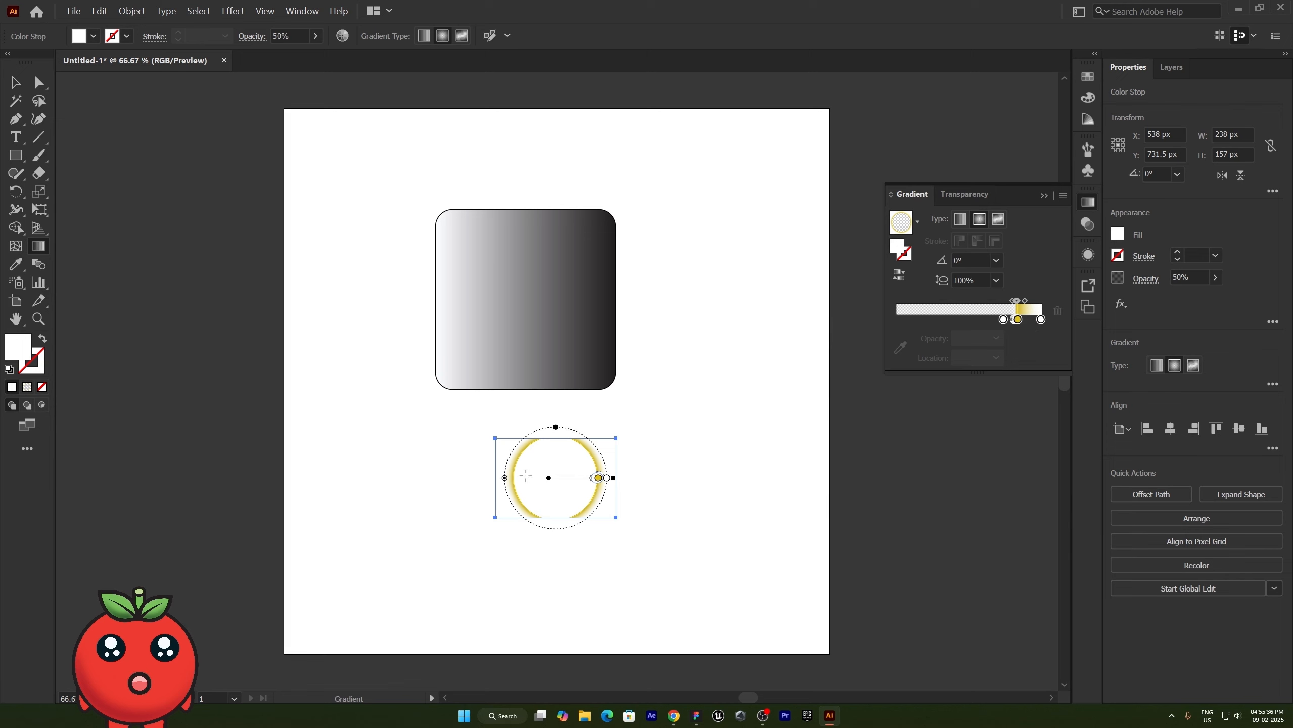
scroll(599, 490, up, 12)
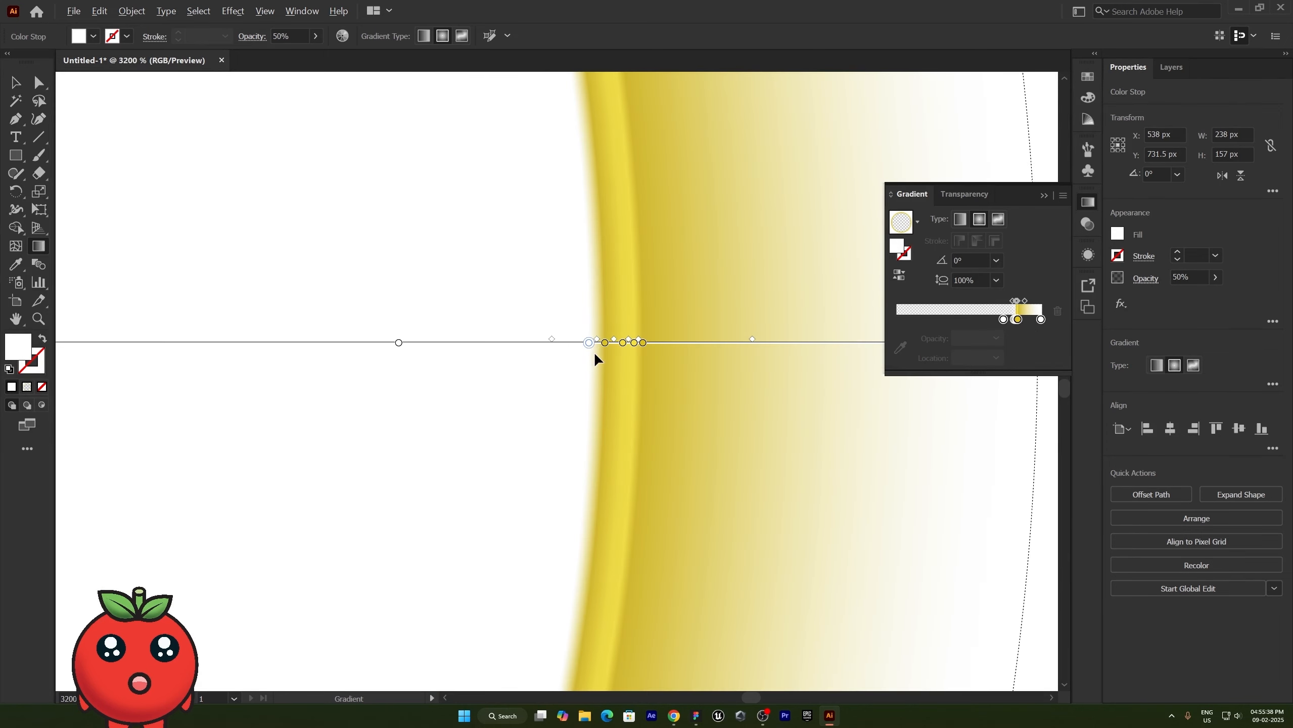
scroll(622, 345, up, 3)
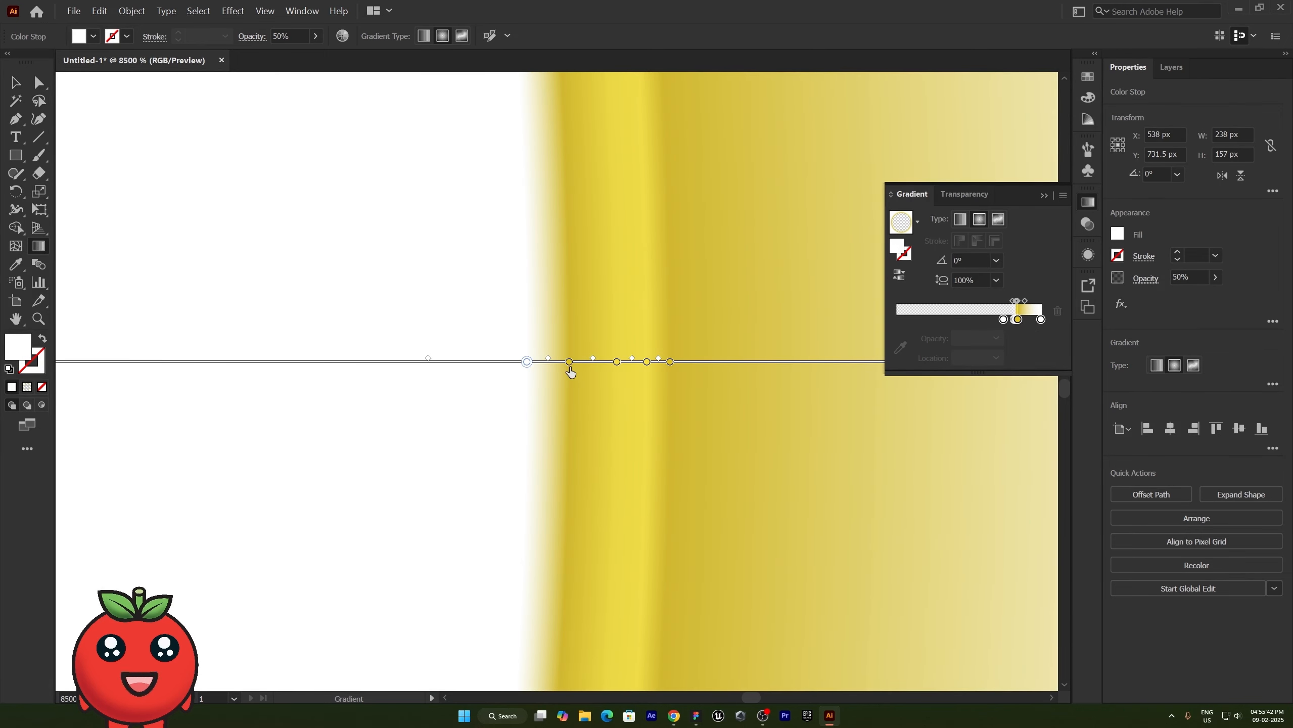
mouse_move(569, 368)
mouse_down()
mouse_move(537, 364)
mouse_move(574, 371)
mouse_up()
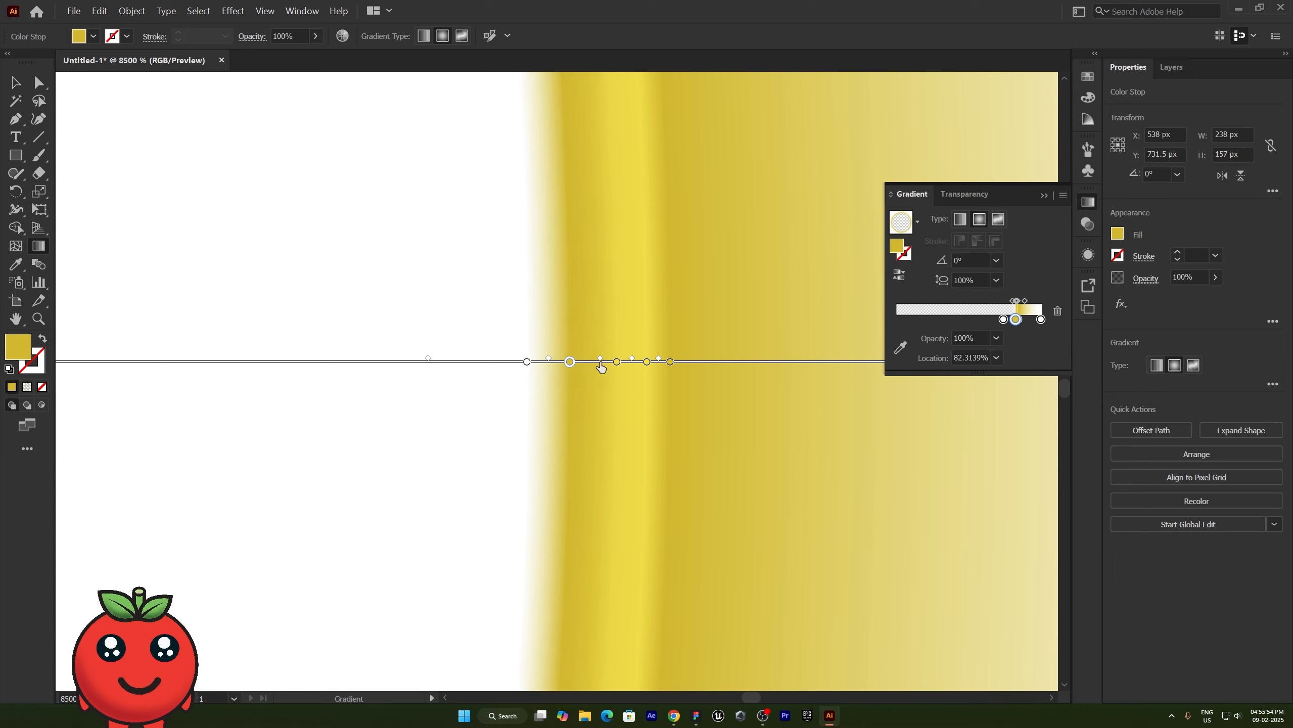
drag(570, 363, 619, 370)
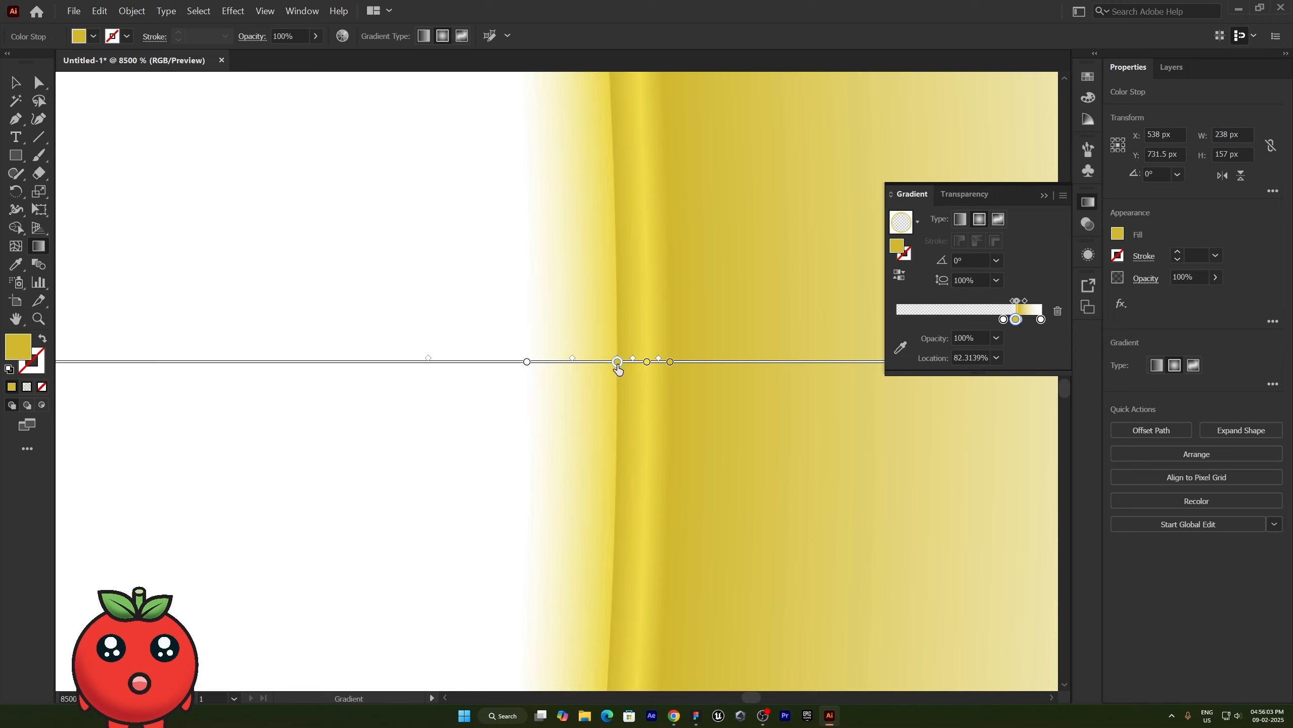
drag(618, 369, 585, 370)
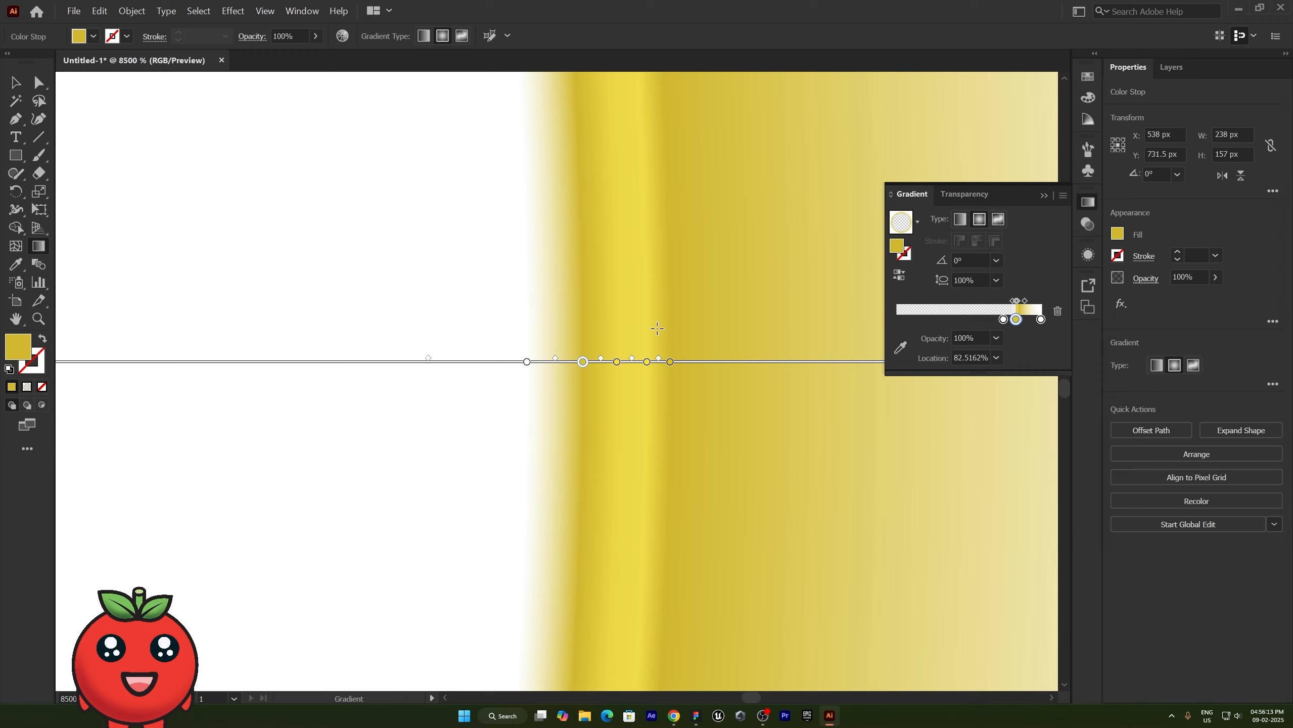
- Recolor the transparent white stop at about 73.9% to bright yellow and set its opacity to 100%
click(1003, 319)
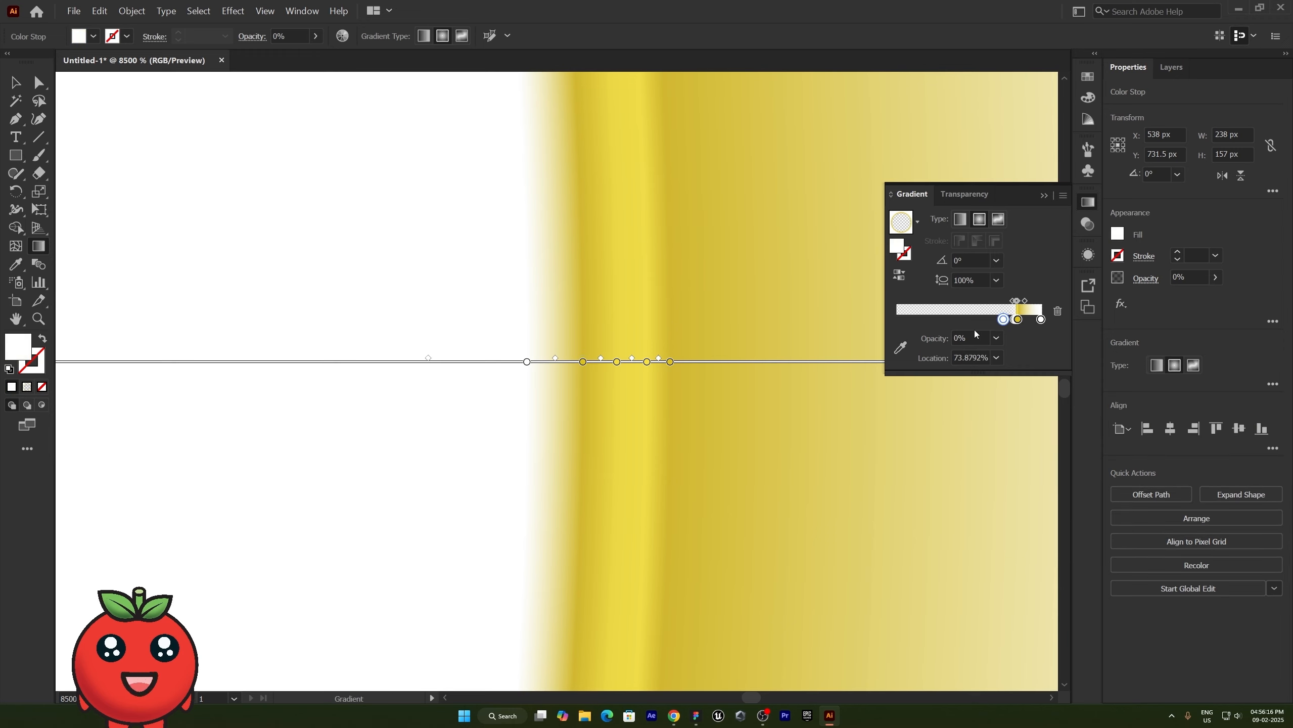
double_click(1003, 319)
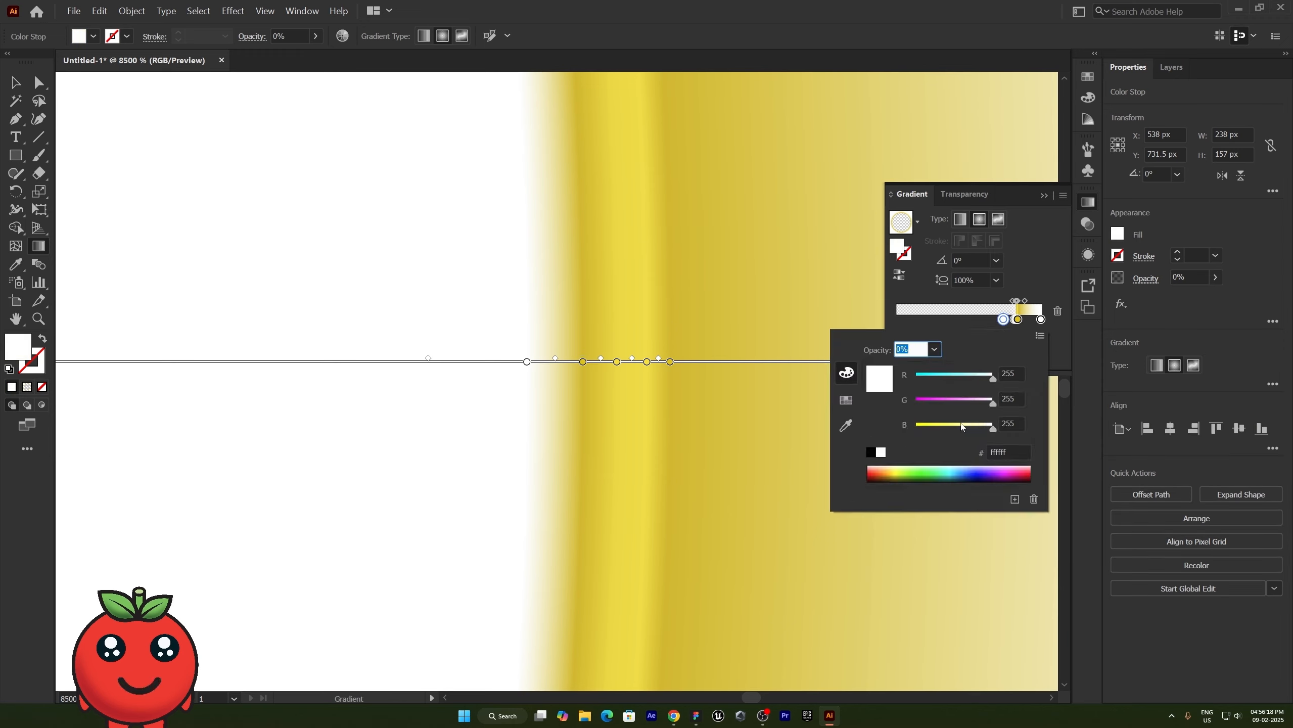
drag(961, 427, 910, 427)
click(1029, 285)
click(996, 339)
click(1016, 523)
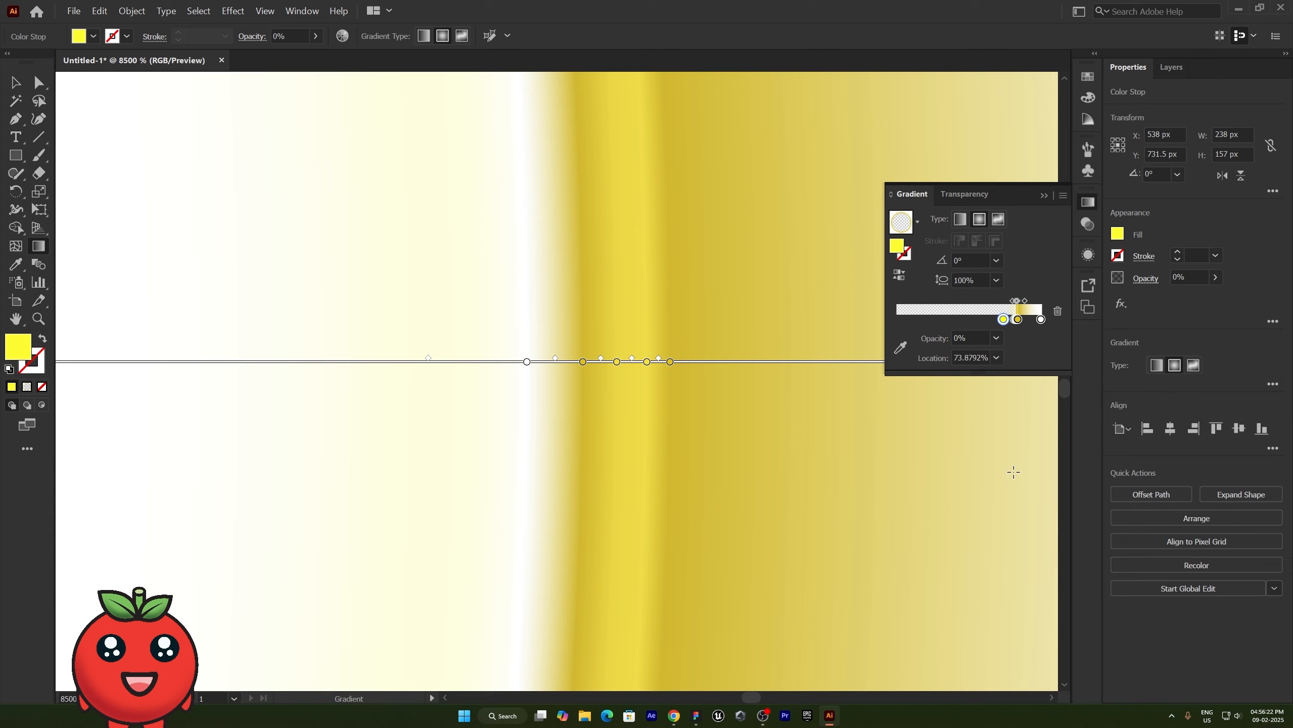
click(996, 339)
click(1015, 524)
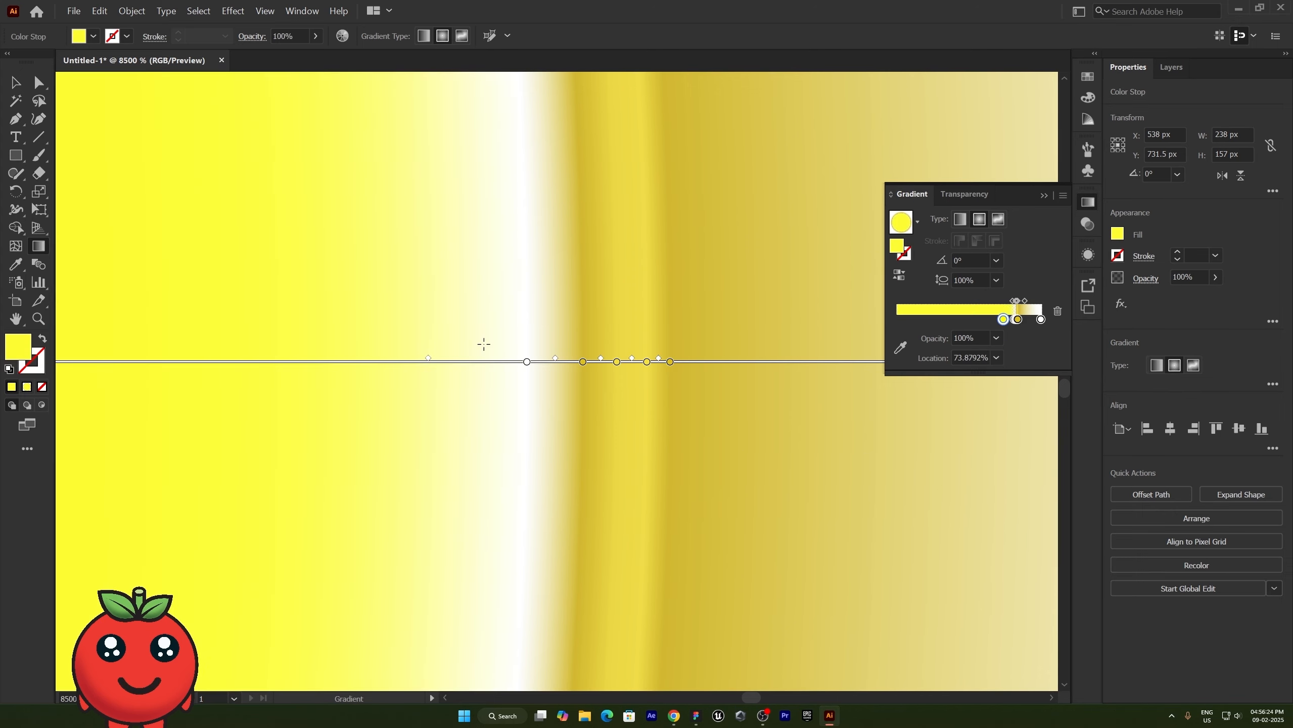
scroll(541, 308, down, 10)
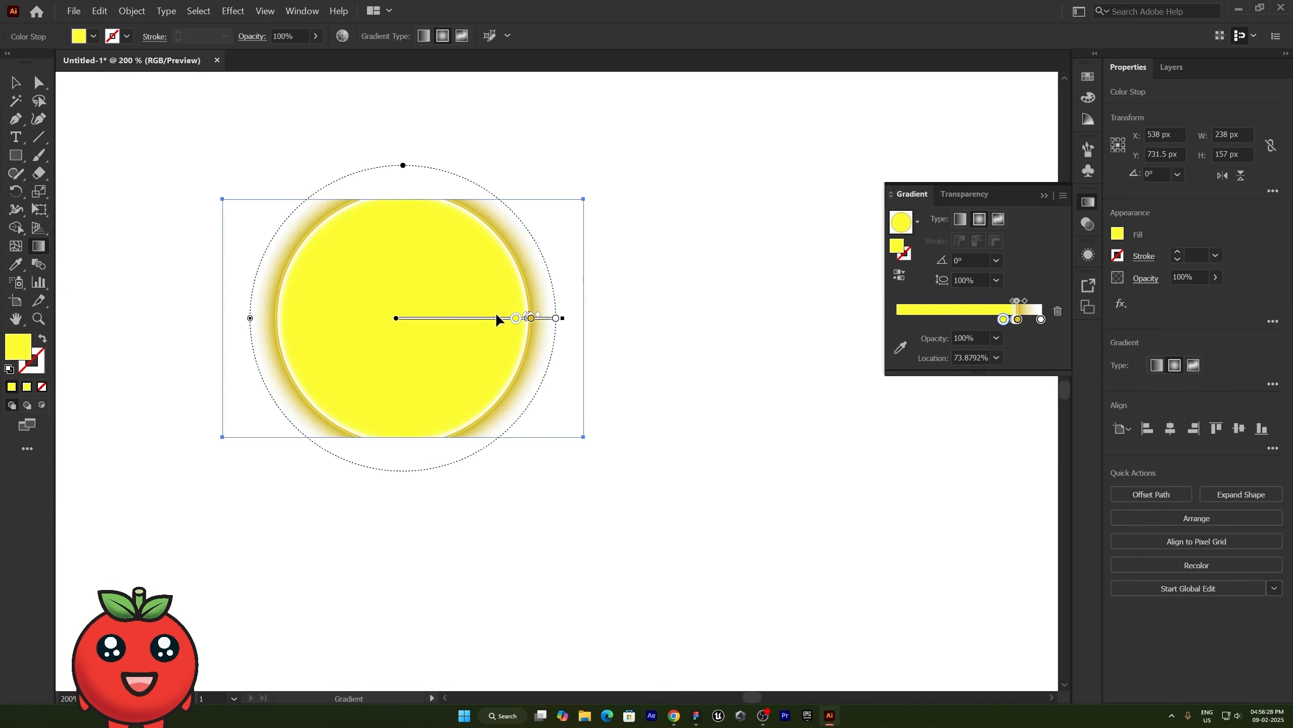
- Change the rectangle's gradient to linear and narrow the rectangle to 187 px wide
click(15, 82)
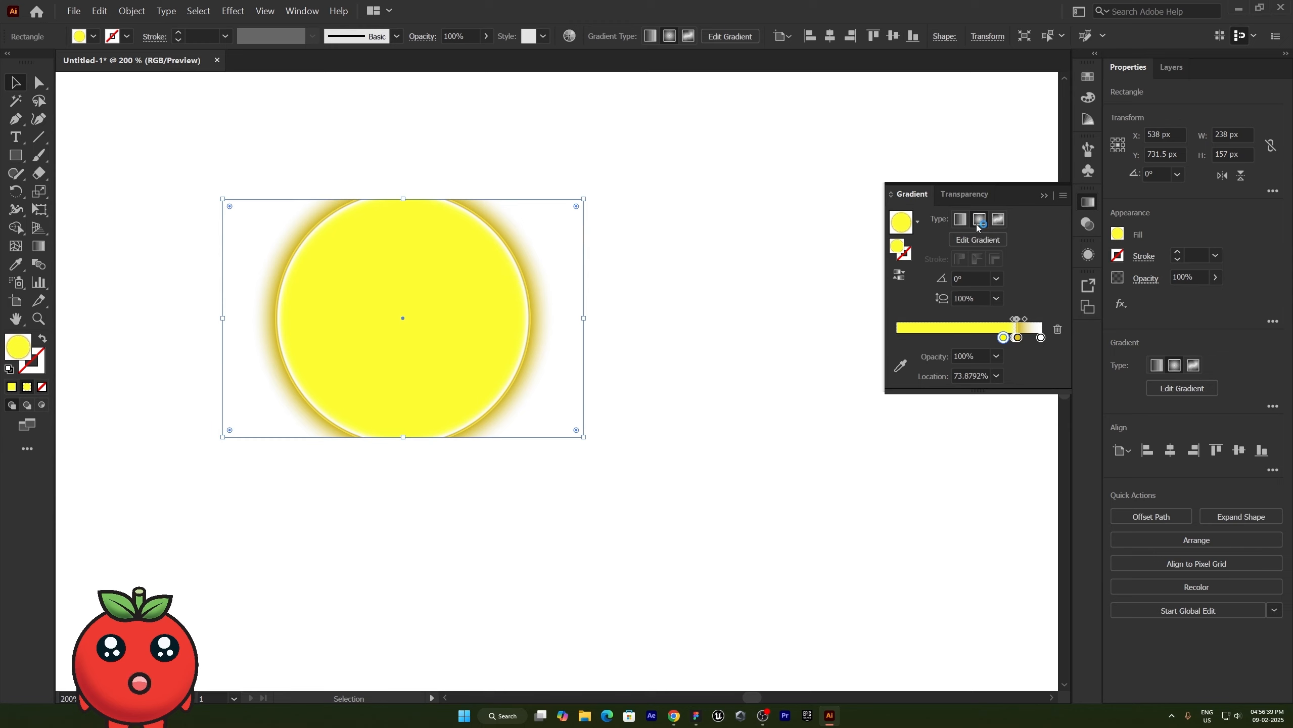
click(960, 219)
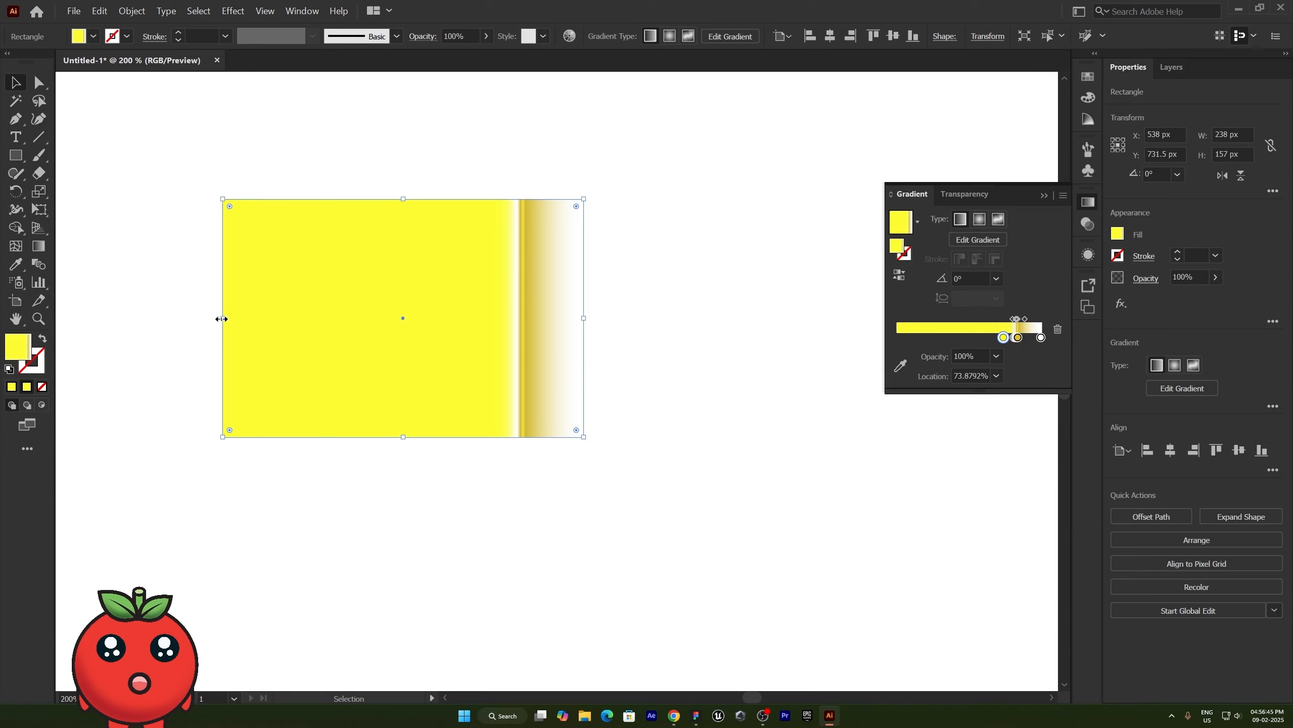
drag(222, 318, 302, 329)
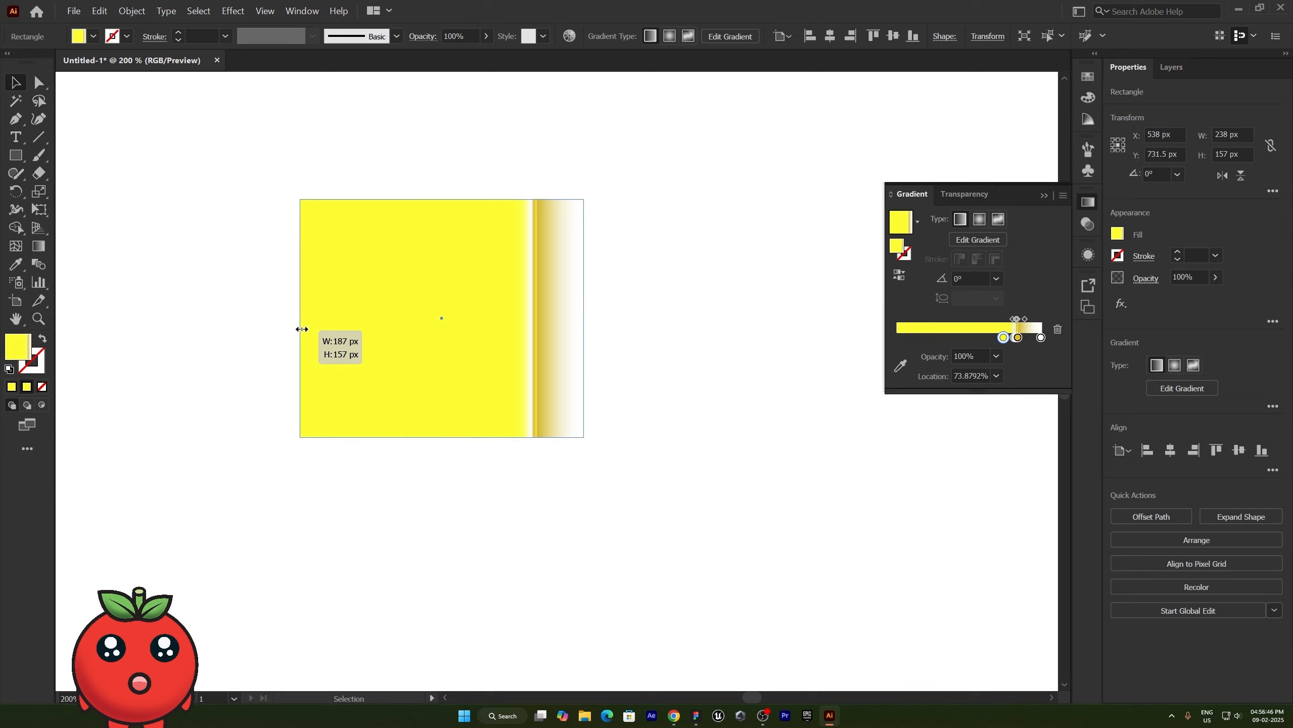
click(658, 314)
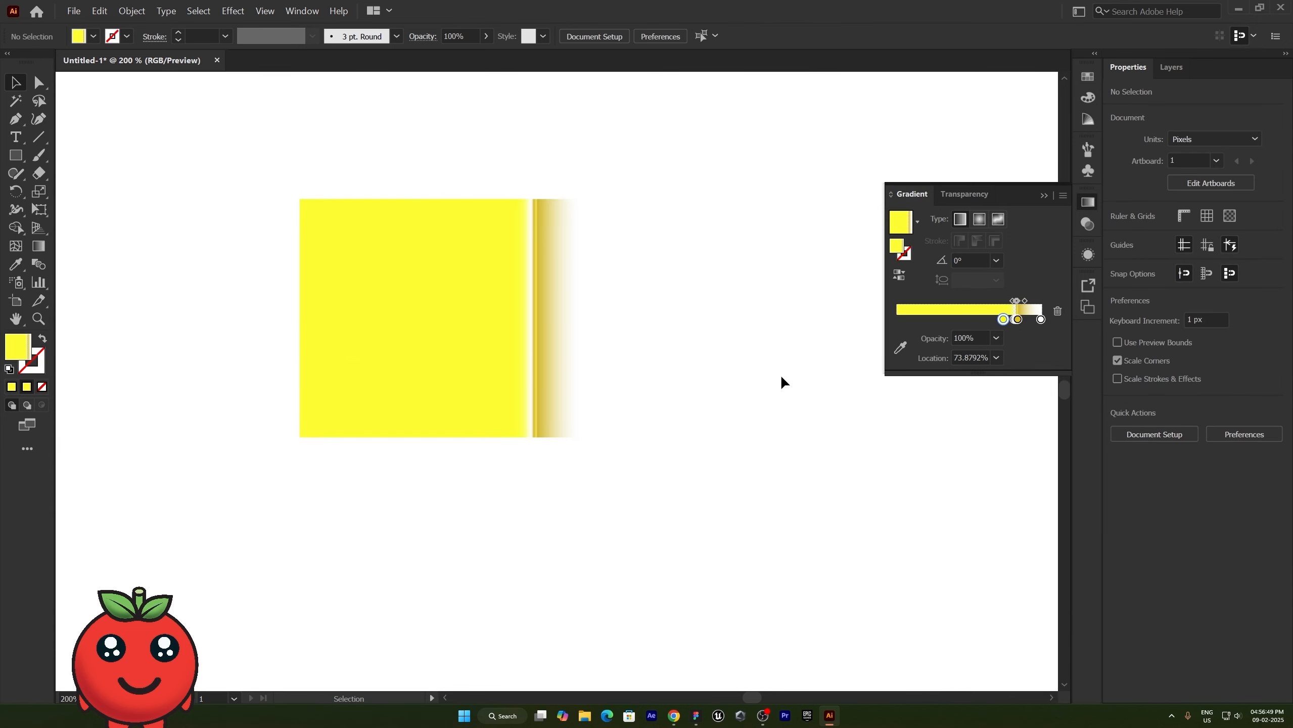
- Rotate the yellow rectangle to 90° and place a copy of it about 150 px to the right
click(473, 343)
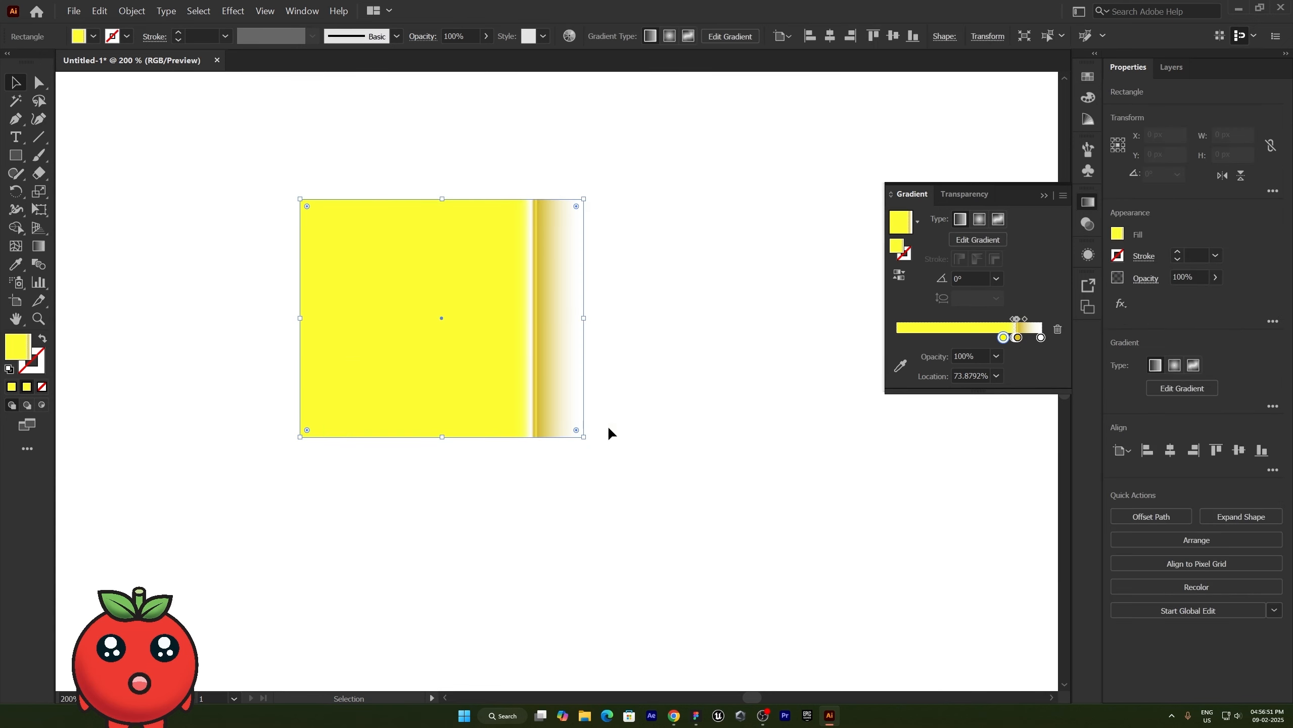
drag(582, 438, 548, 208)
drag(456, 339, 686, 340)
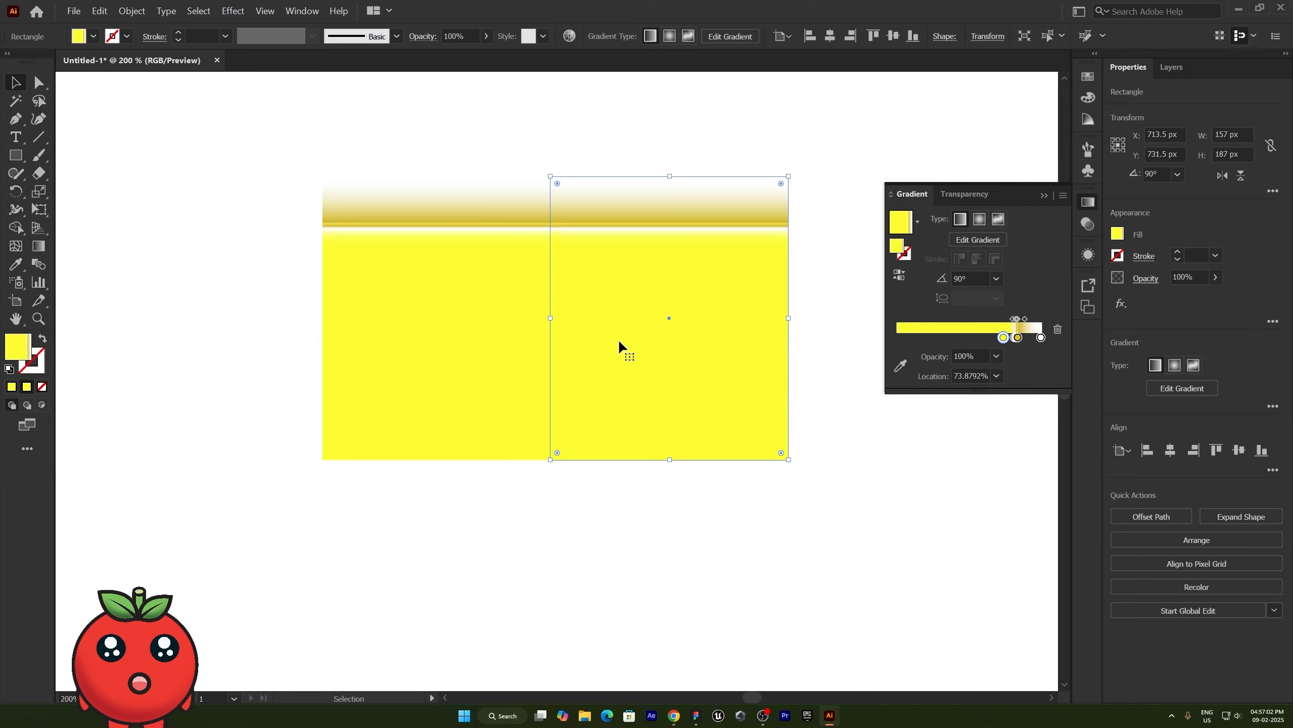
- Try another copy rotated back to 0° as a corner piece at the strip's right end, and delete it
drag(618, 339, 716, 339)
drag(773, 303, 586, 320)
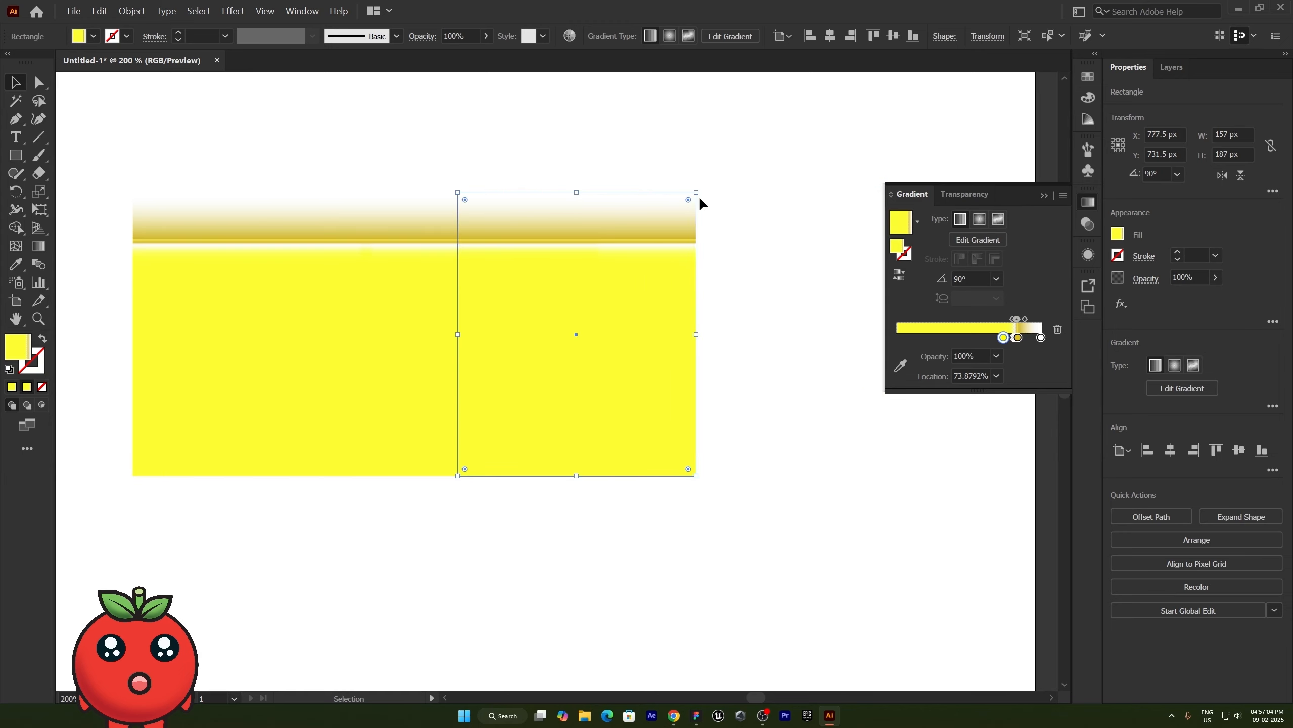
drag(699, 187, 676, 421)
drag(597, 288, 532, 323)
click(708, 303)
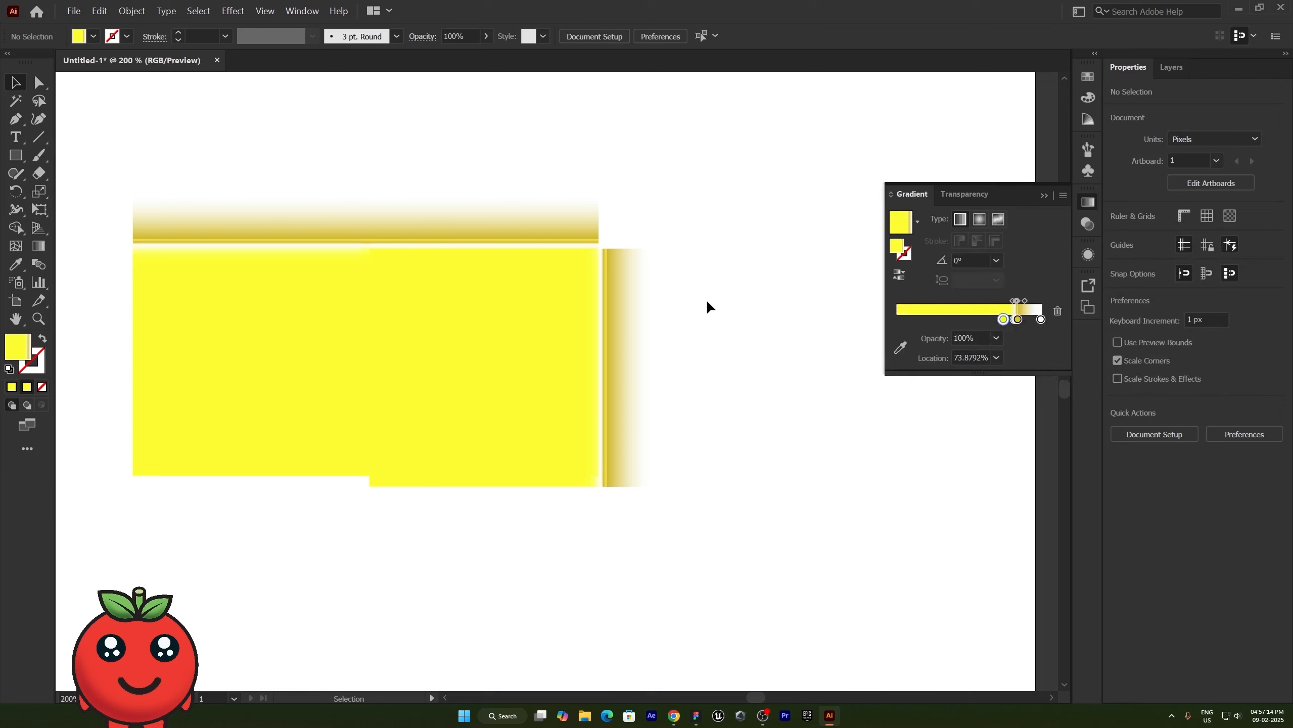
click(606, 340)
key(Delete)
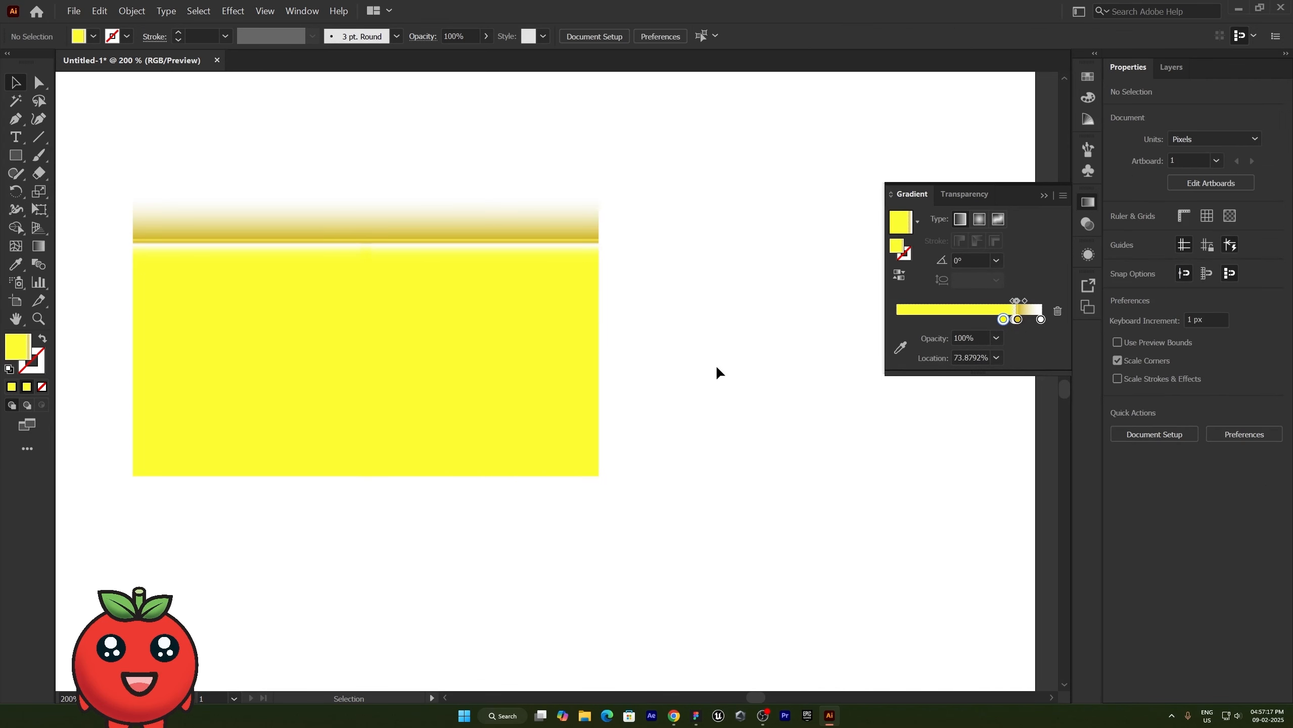
- Draw a 136 px square with a radial gradient fill to the right of the yellow rectangles
click(979, 224)
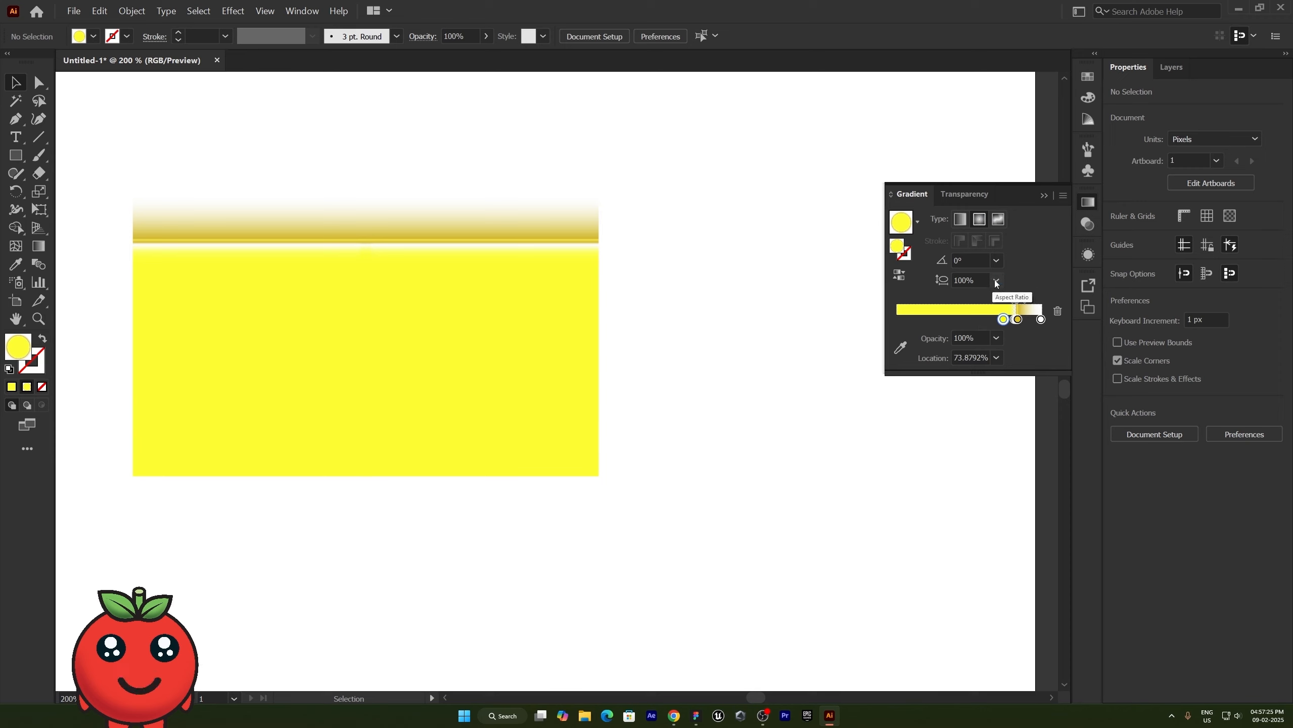
click(15, 155)
mouse_move(708, 408)
mouse_down()
mouse_move(797, 535)
mouse_move(810, 508)
mouse_up()
key(v)
drag(733, 441, 792, 479)
scroll(790, 475, right, 5)
scroll(790, 476, down, 1)
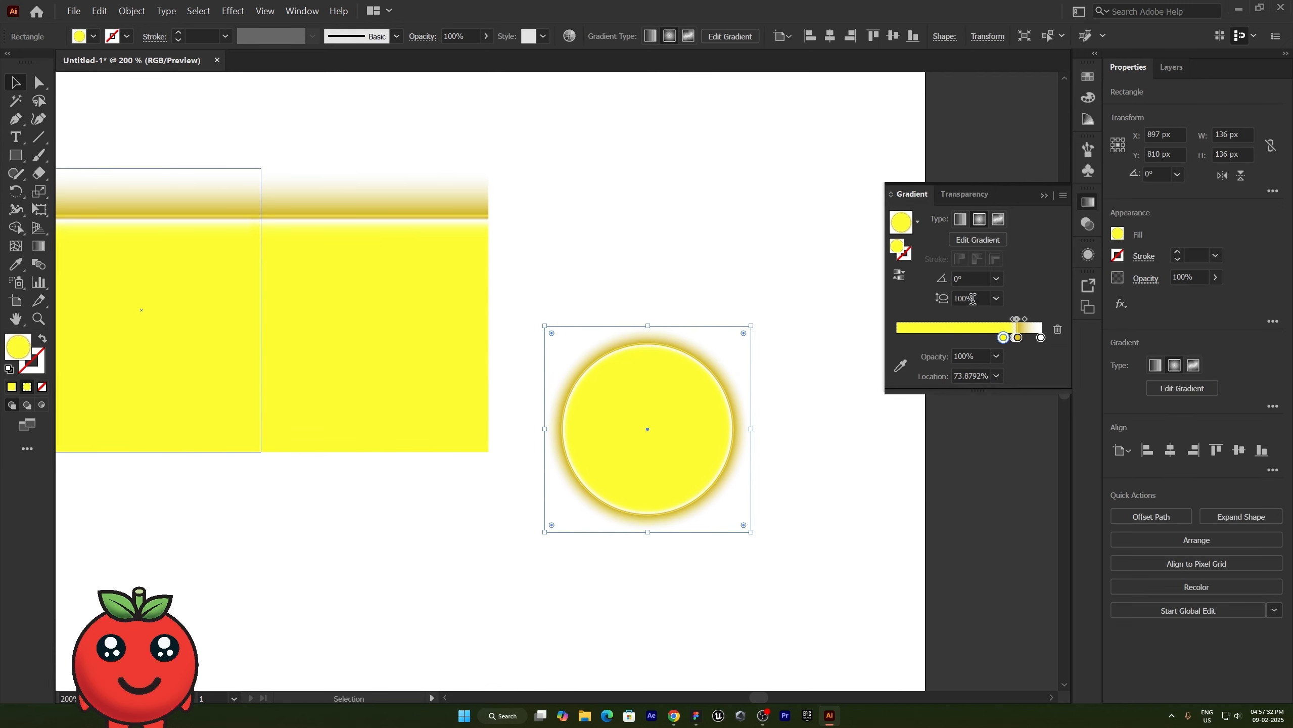
- Try aspect ratios of 40% and 10% on the square's radial gradient and move its yellow stop to about 7.2%
click(996, 299)
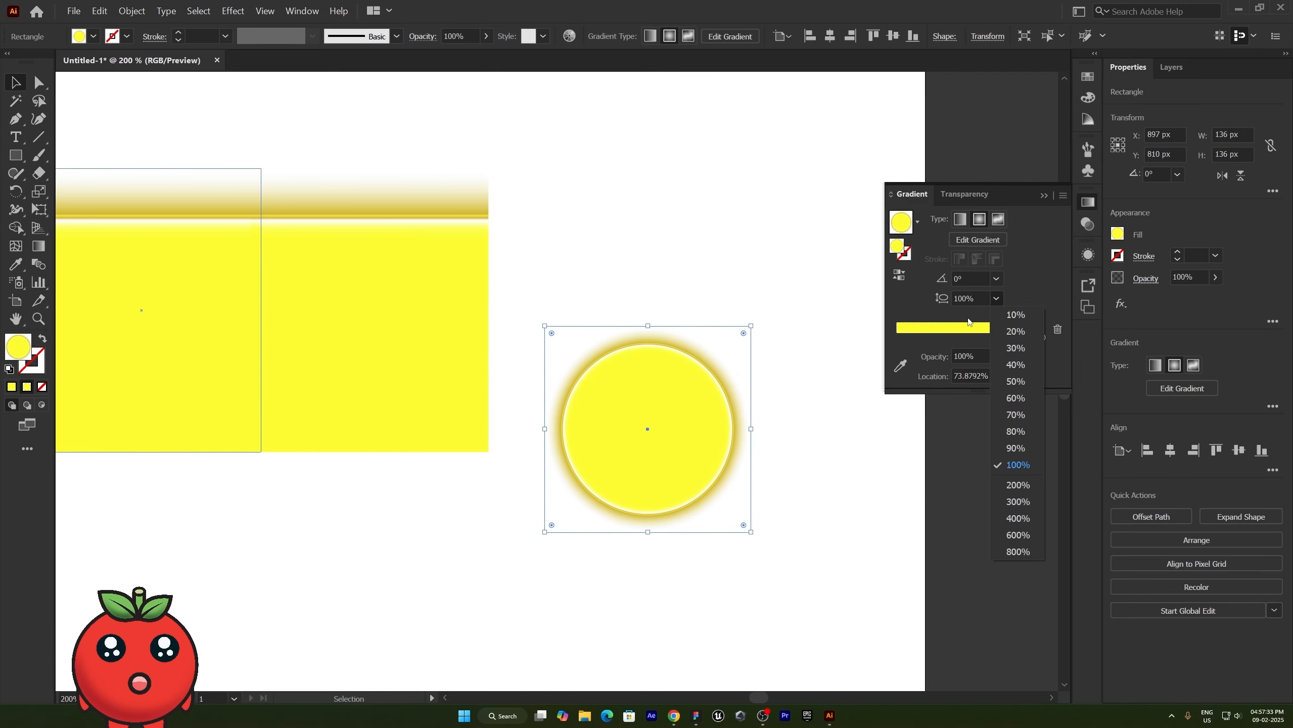
click(1014, 366)
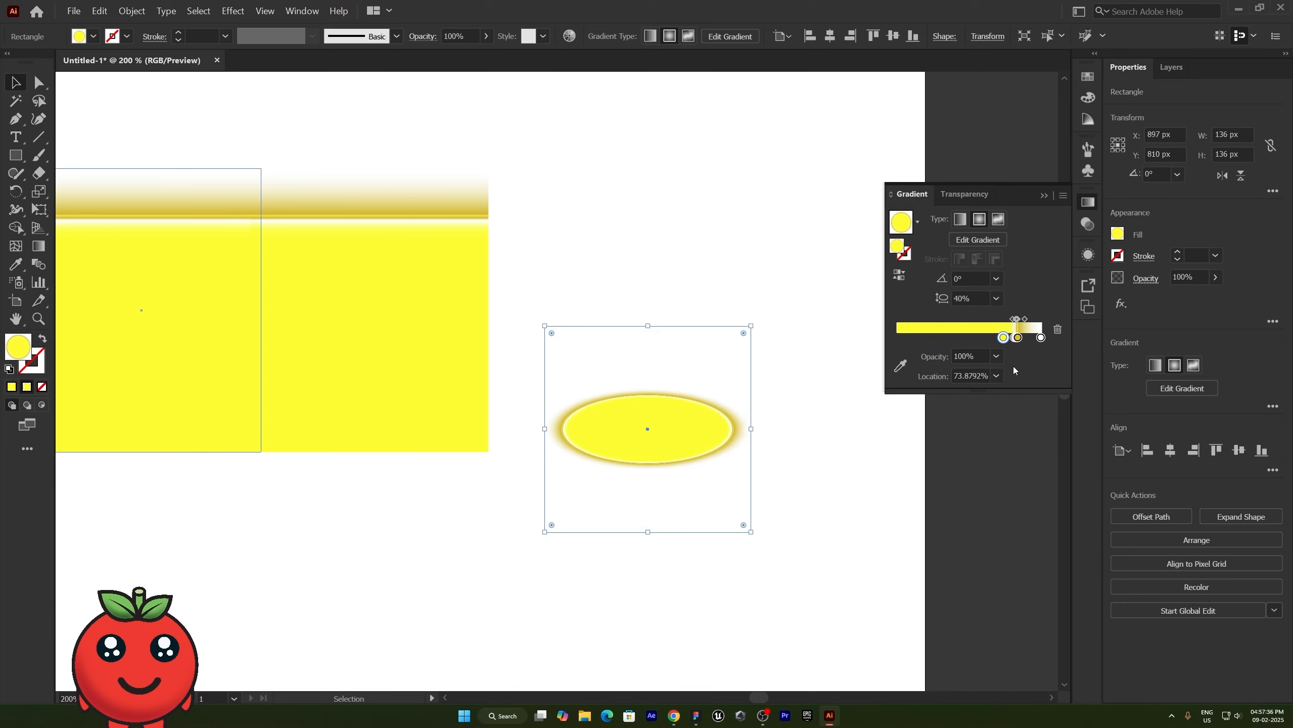
click(996, 299)
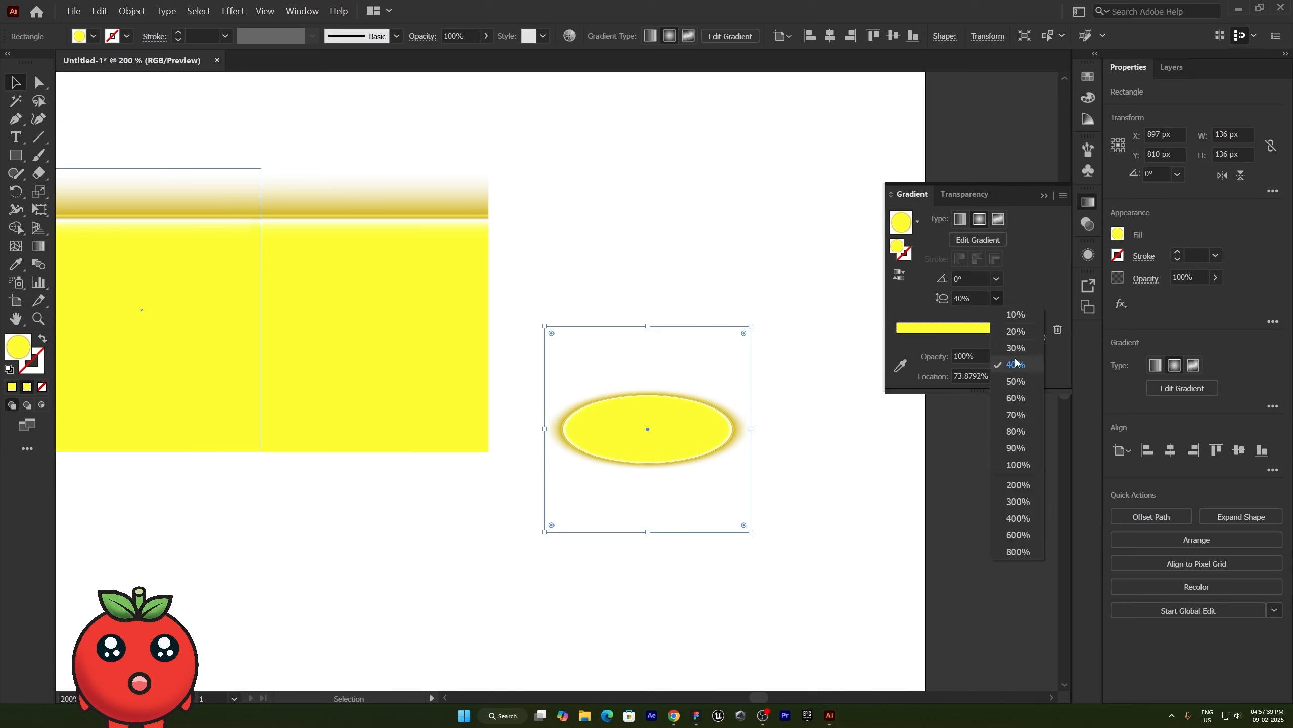
click(1014, 315)
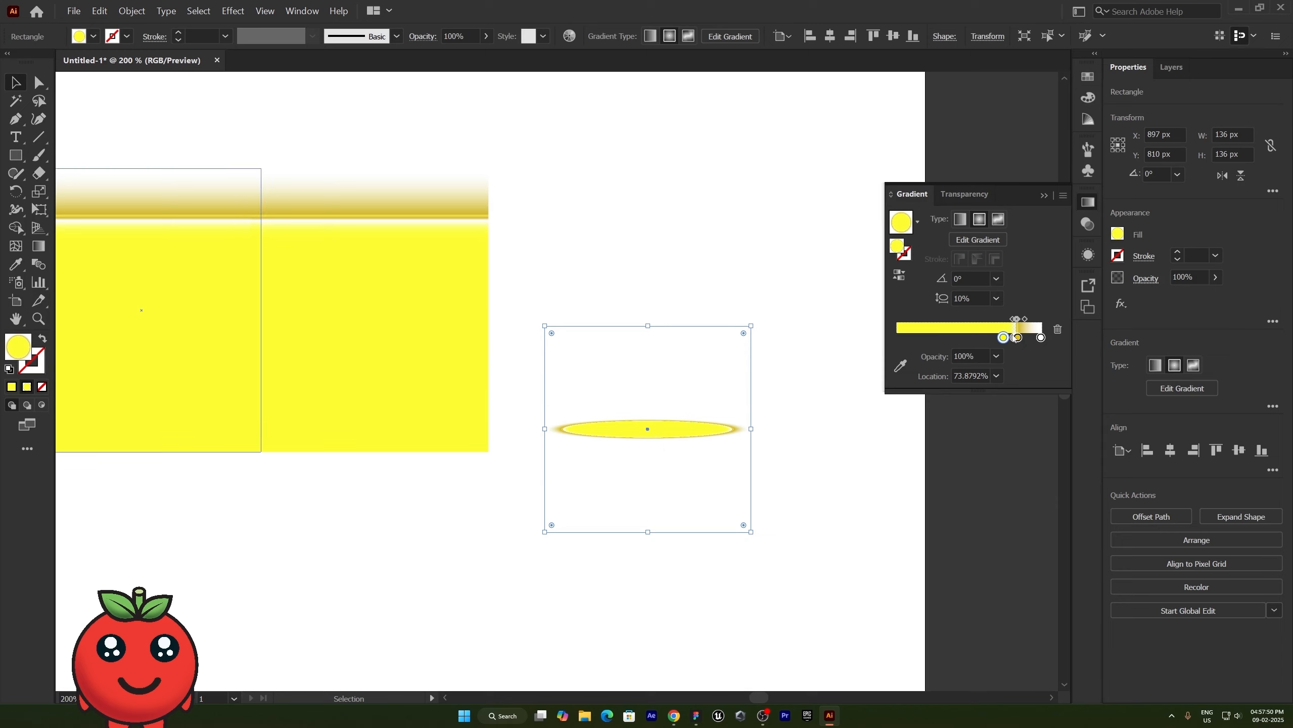
drag(1004, 337, 907, 338)
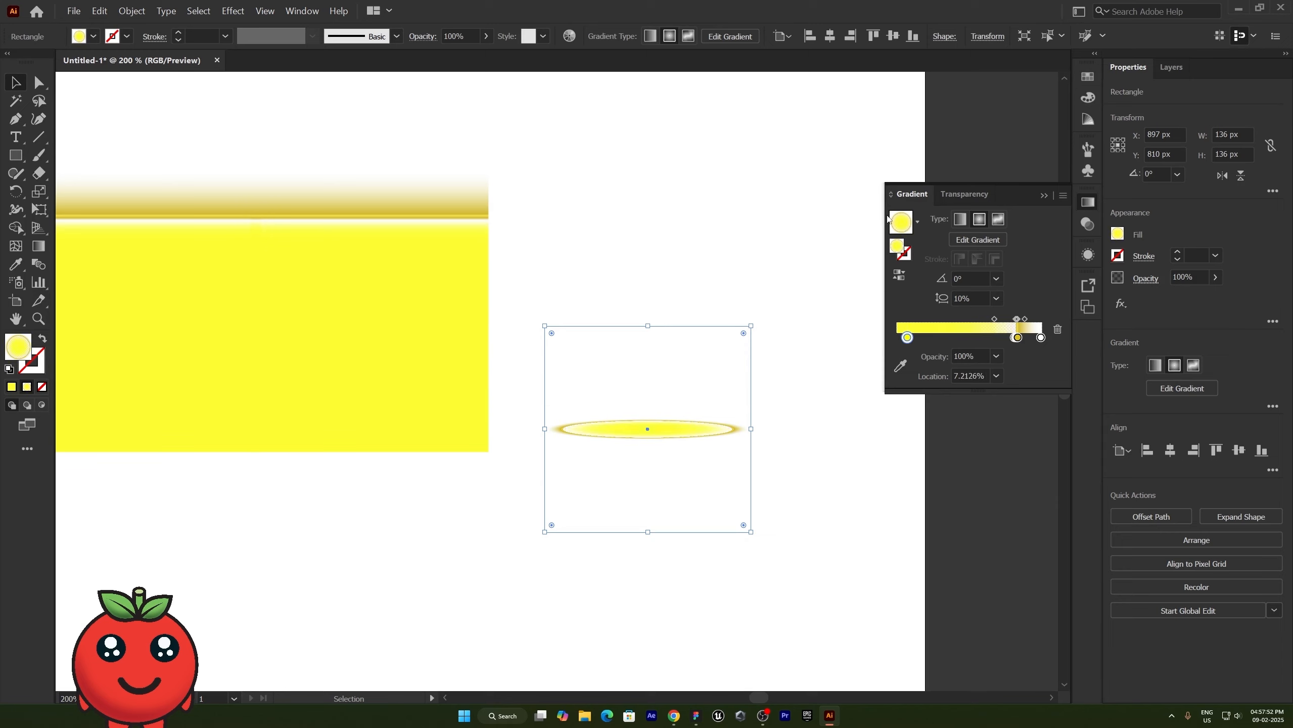
- Apply the White, Black preset to the square as a radial gradient and reverse it so black is at the center
click(918, 222)
click(841, 253)
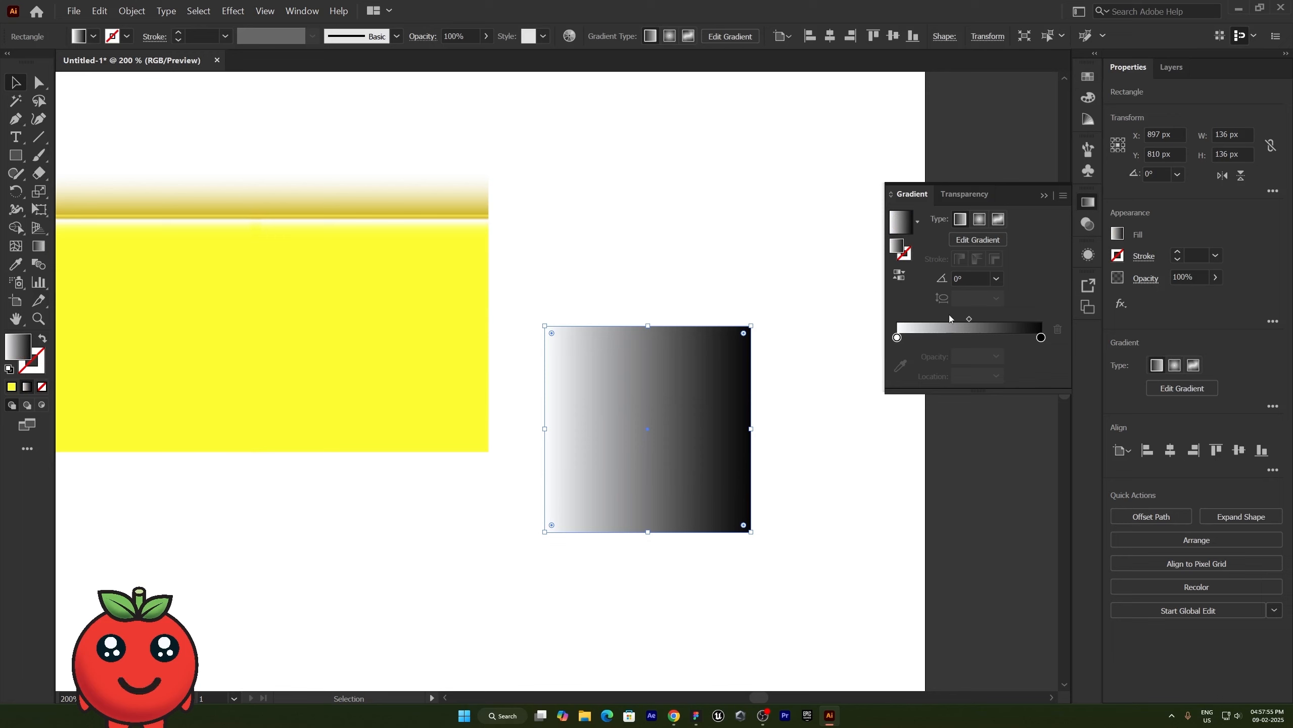
click(979, 219)
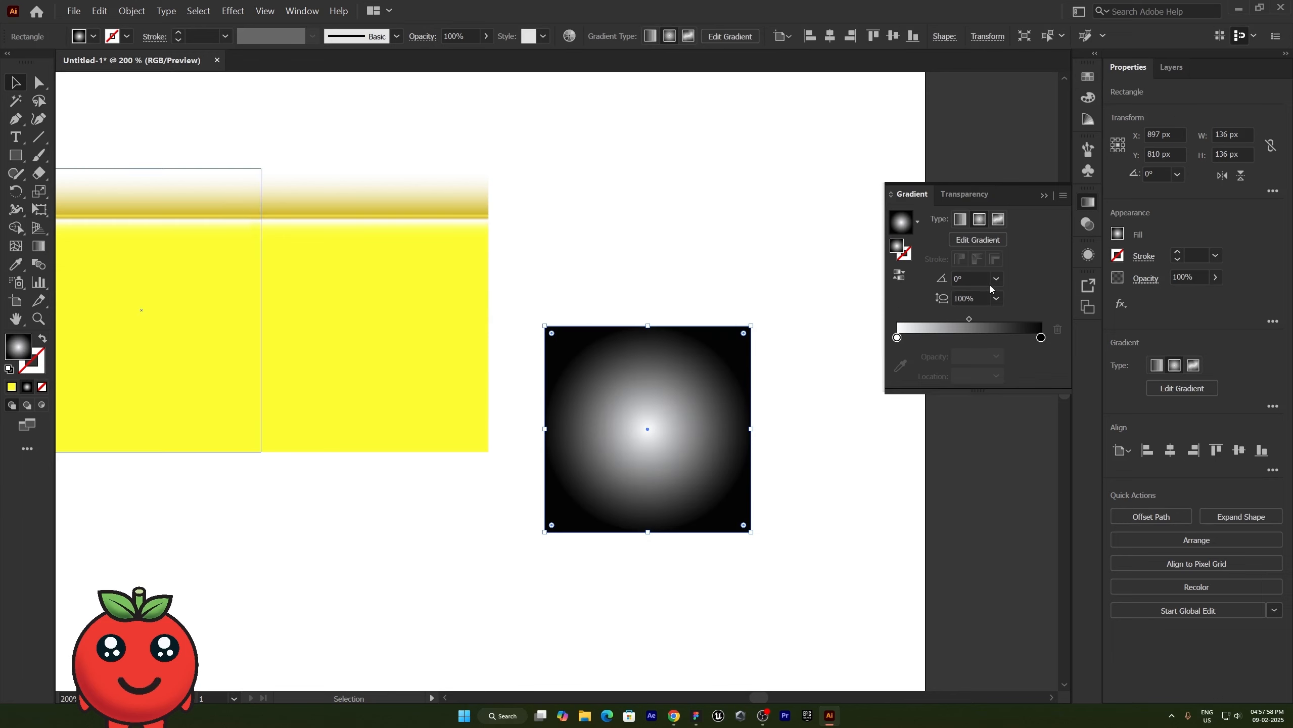
click(899, 276)
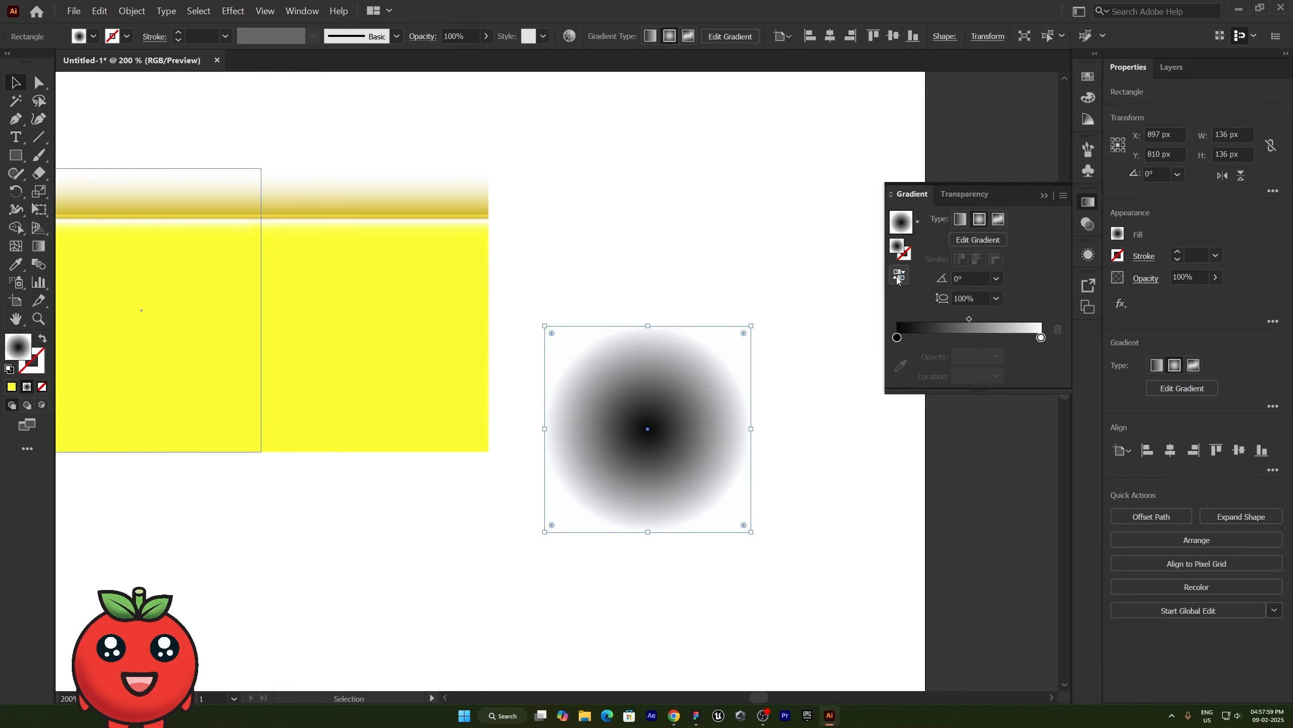
- Flatten the square's radial gradient by setting its aspect ratio to 30% and reducing it to 20%
click(997, 300)
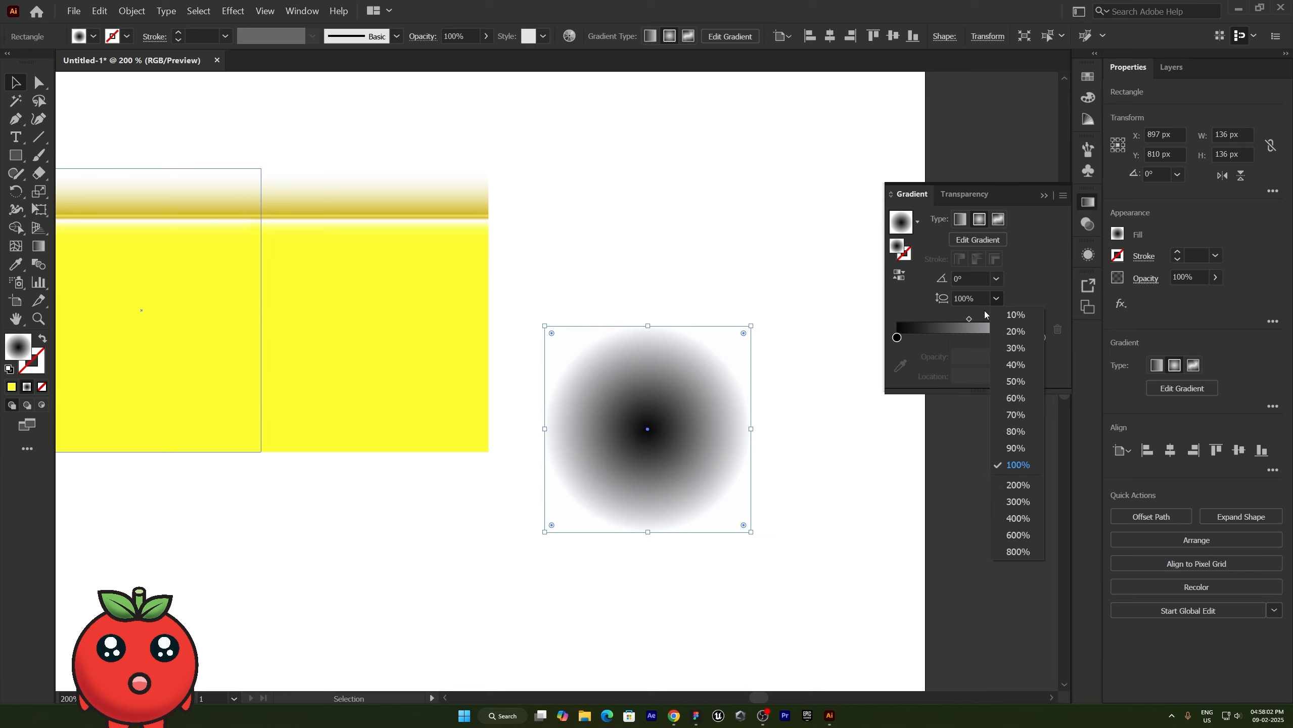
click(1012, 348)
click(996, 299)
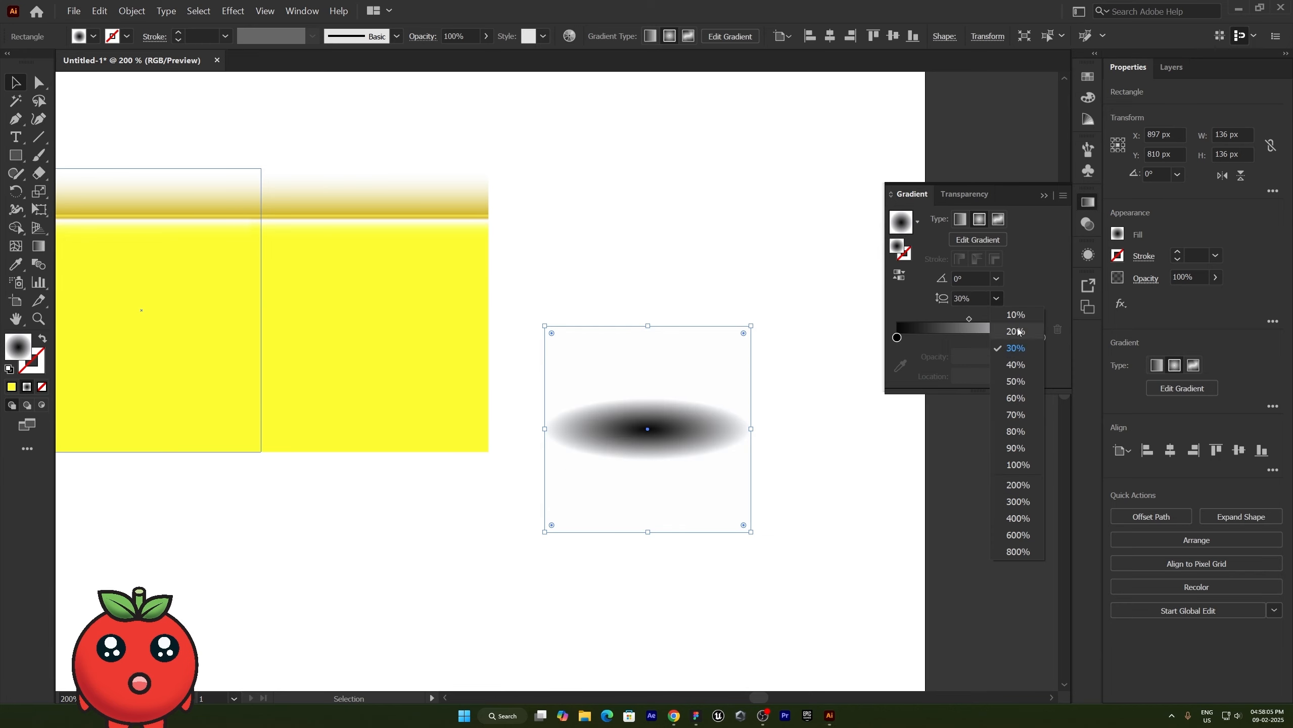
click(1011, 242)
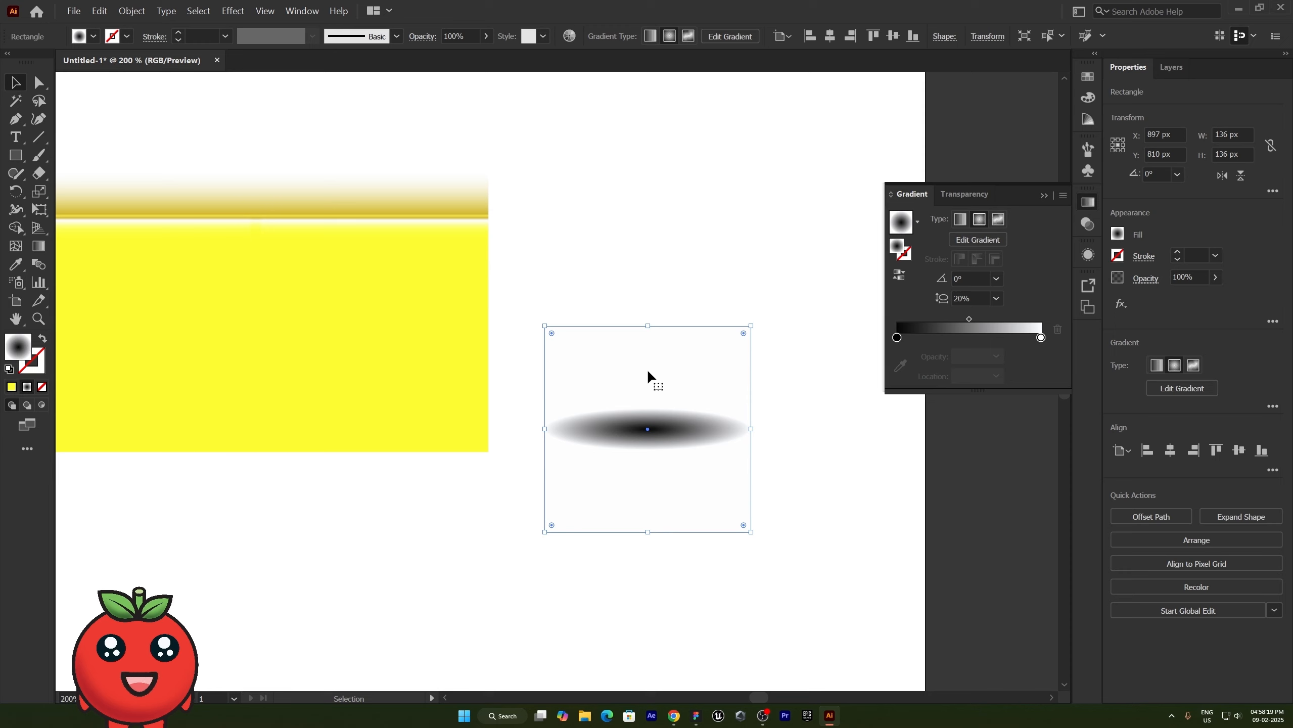
- Change the square's fill to a freeform gradient drawn with points
click(999, 223)
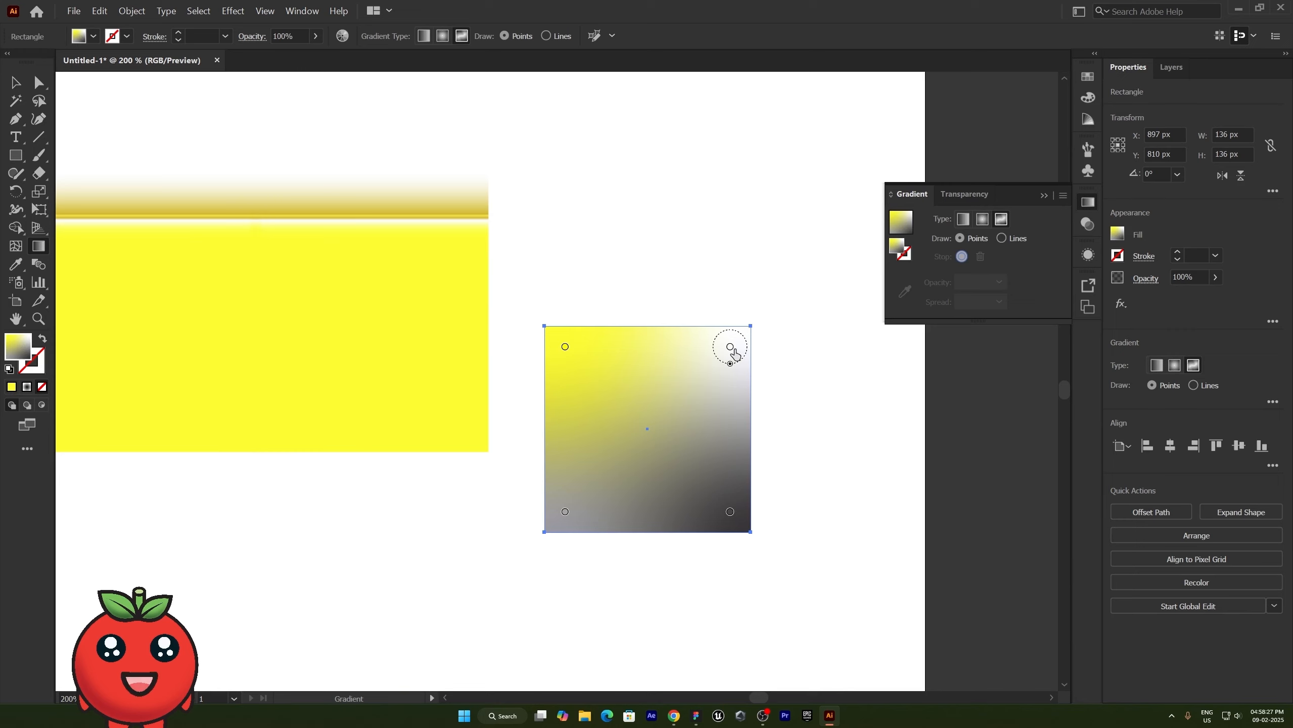
- Move the white, yellow and gray points of the square's freeform gradient inward from the corners
drag(730, 349, 707, 420)
mouse_move(566, 347)
mouse_down()
mouse_move(723, 349)
mouse_move(586, 357)
mouse_up()
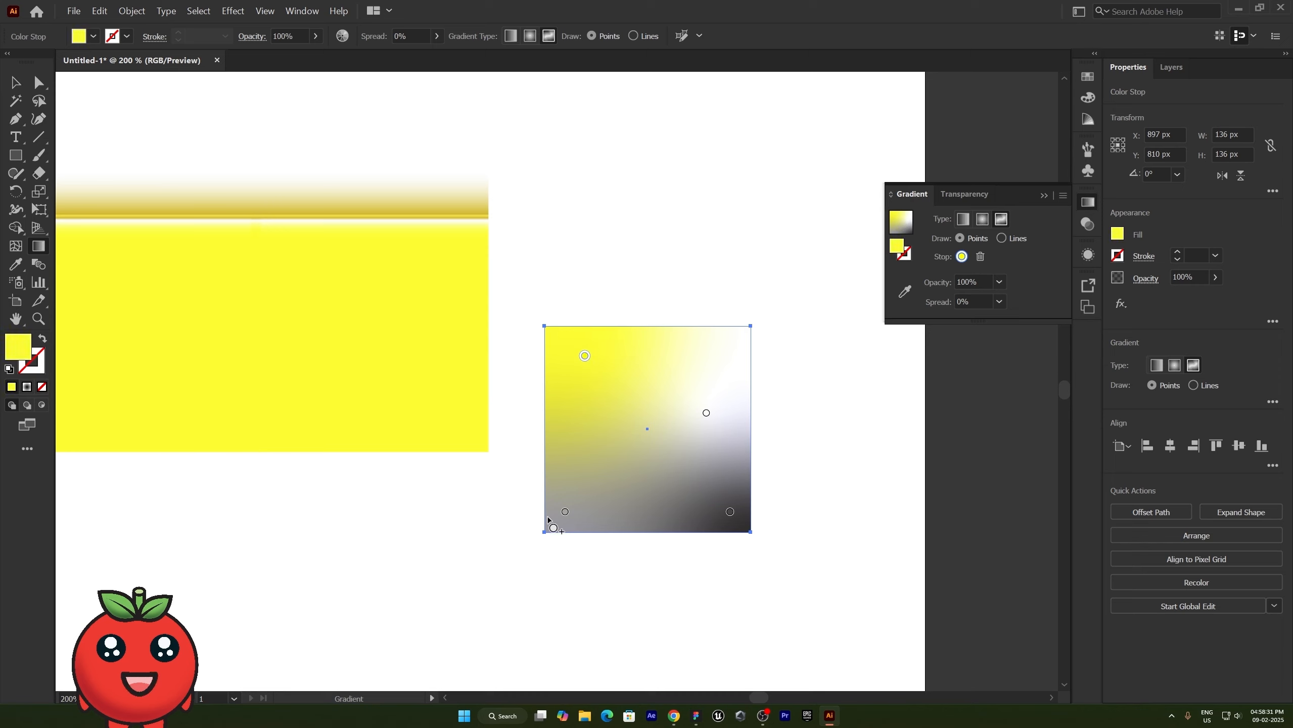
drag(565, 511, 611, 461)
- Recolor the freeform gradient's gray point with blue at 255 and less red, and reposition the white and black points
double_click(611, 447)
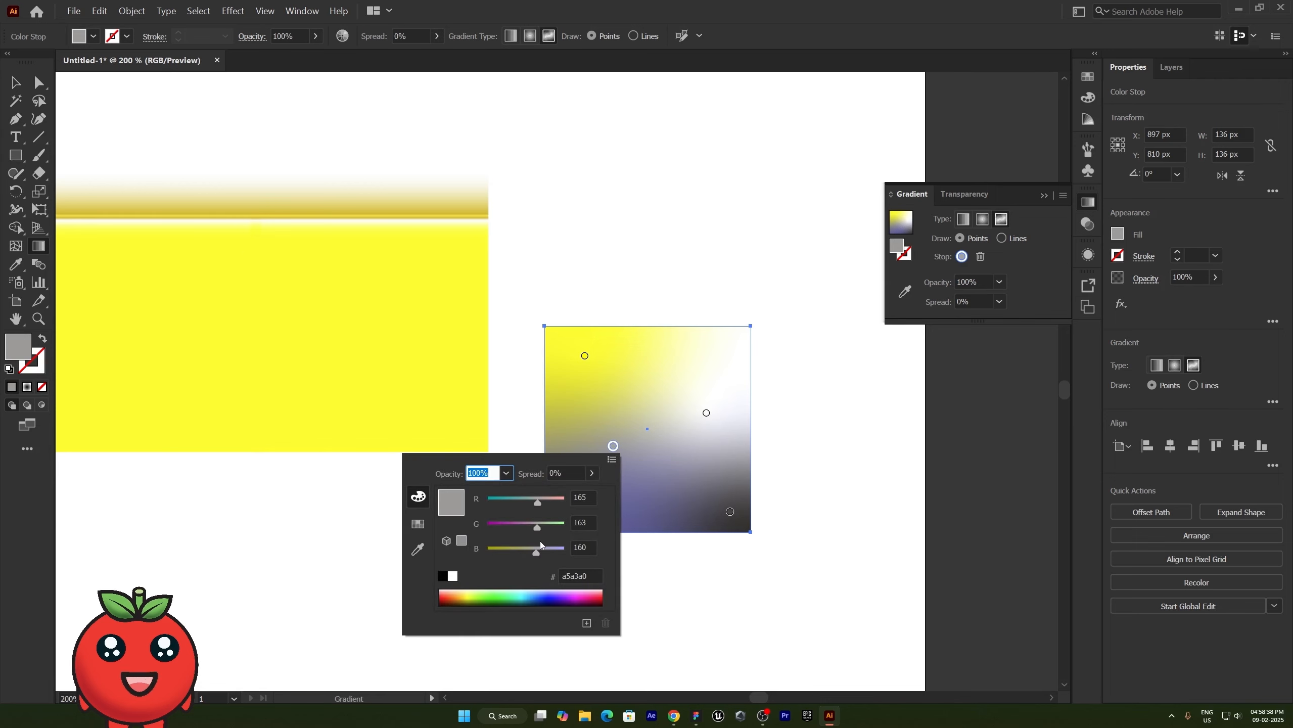
drag(538, 554, 566, 555)
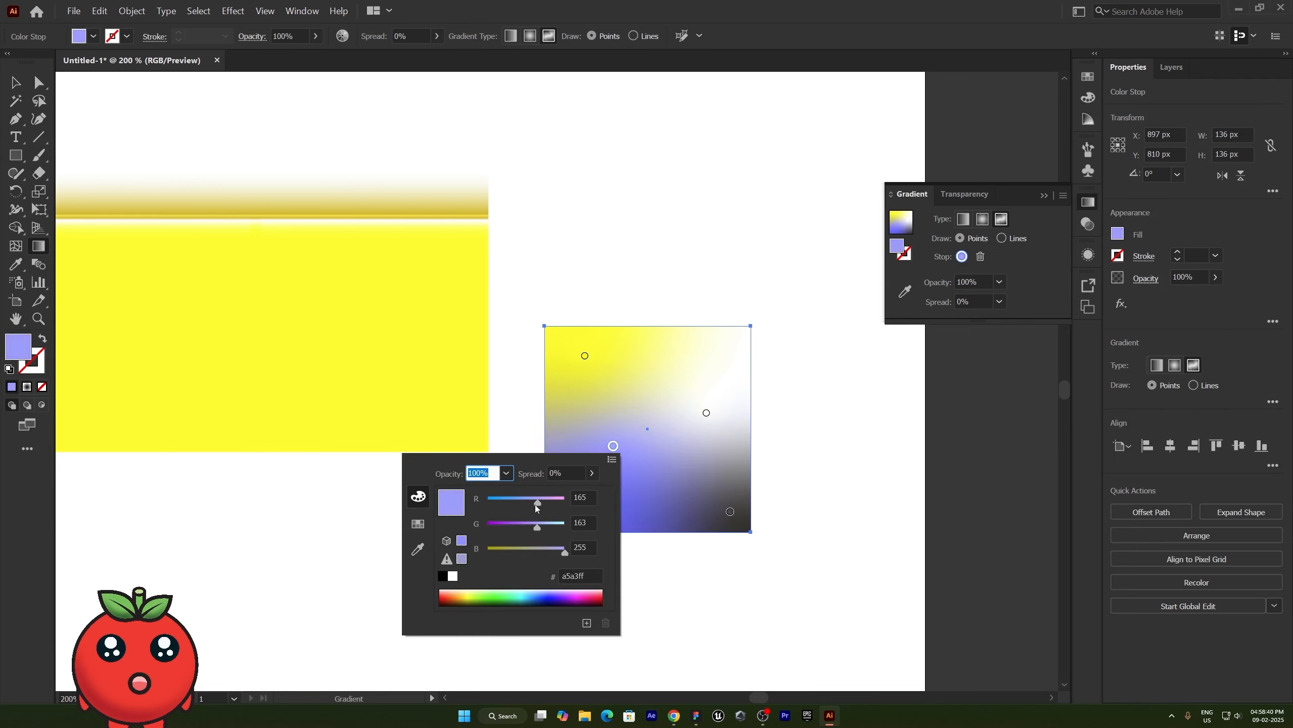
drag(538, 503, 508, 504)
drag(707, 413, 717, 350)
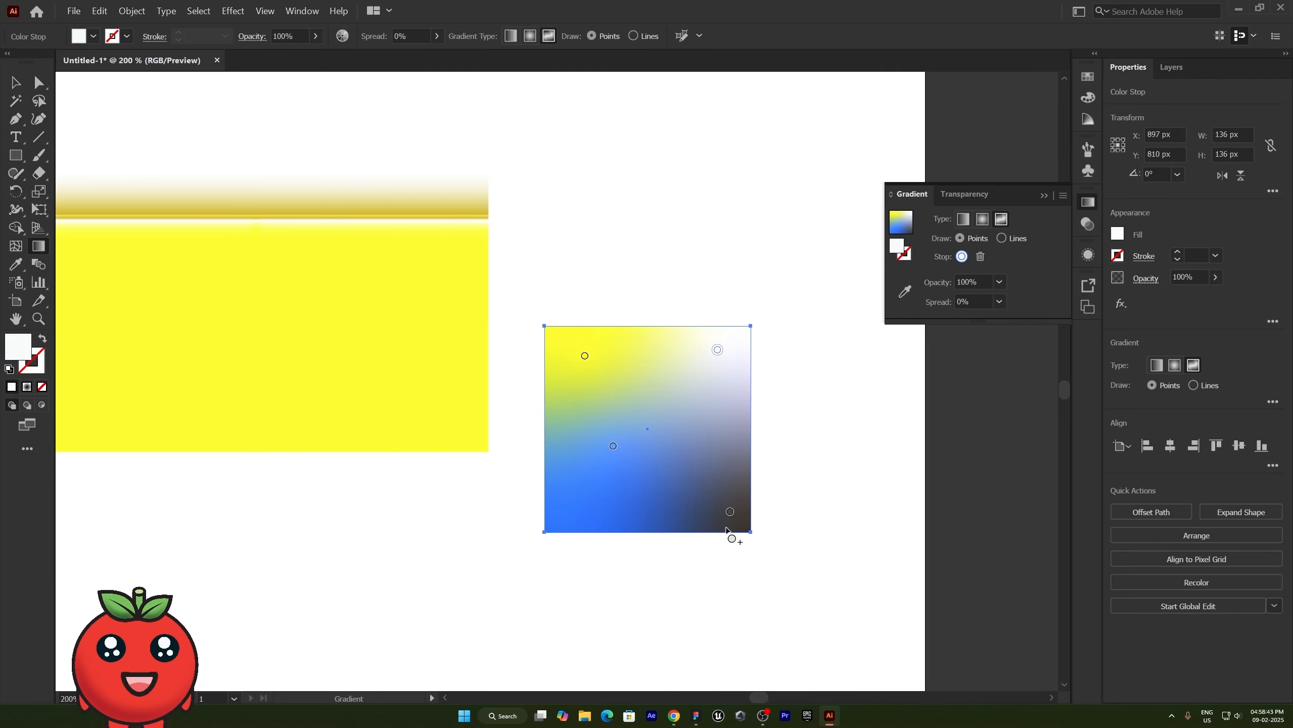
mouse_move(730, 511)
mouse_down()
mouse_move(709, 482)
mouse_move(709, 508)
mouse_move(712, 496)
mouse_up()
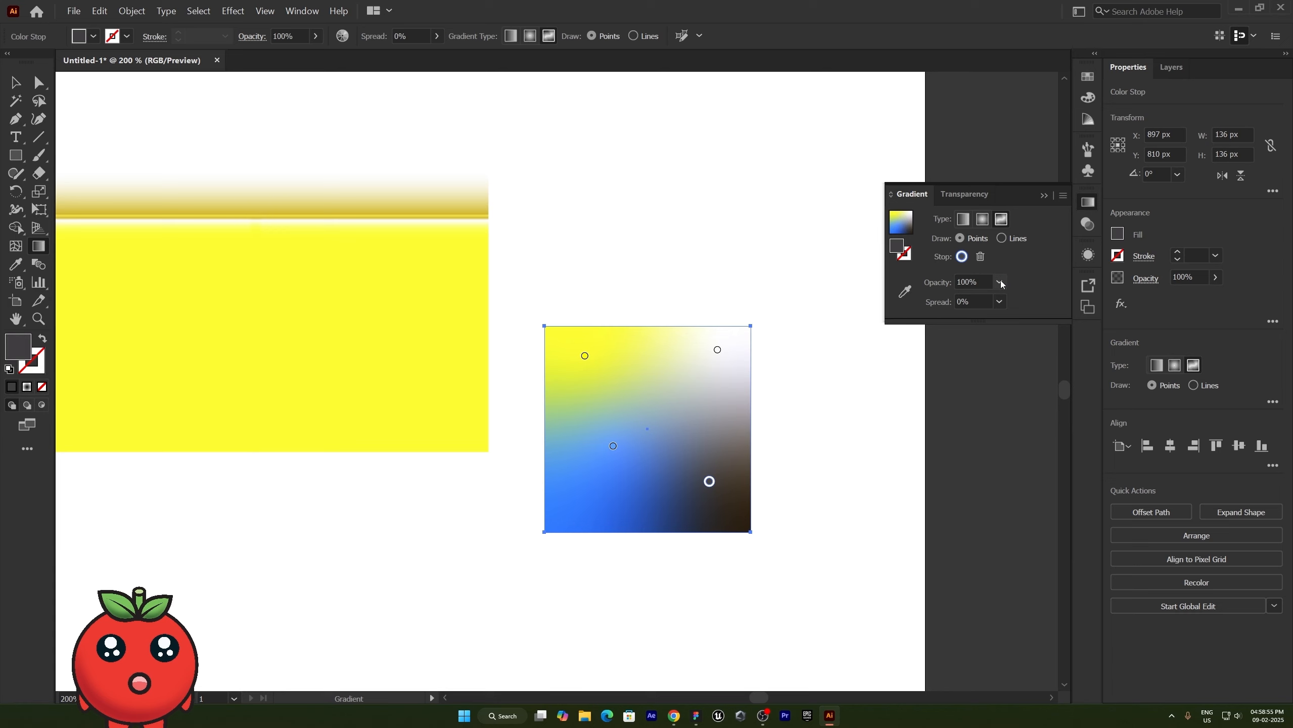
- Give the square a linear black-to-white gradient, swap it from fill to stroke, and set the stroke weight to 10 pt
click(961, 224)
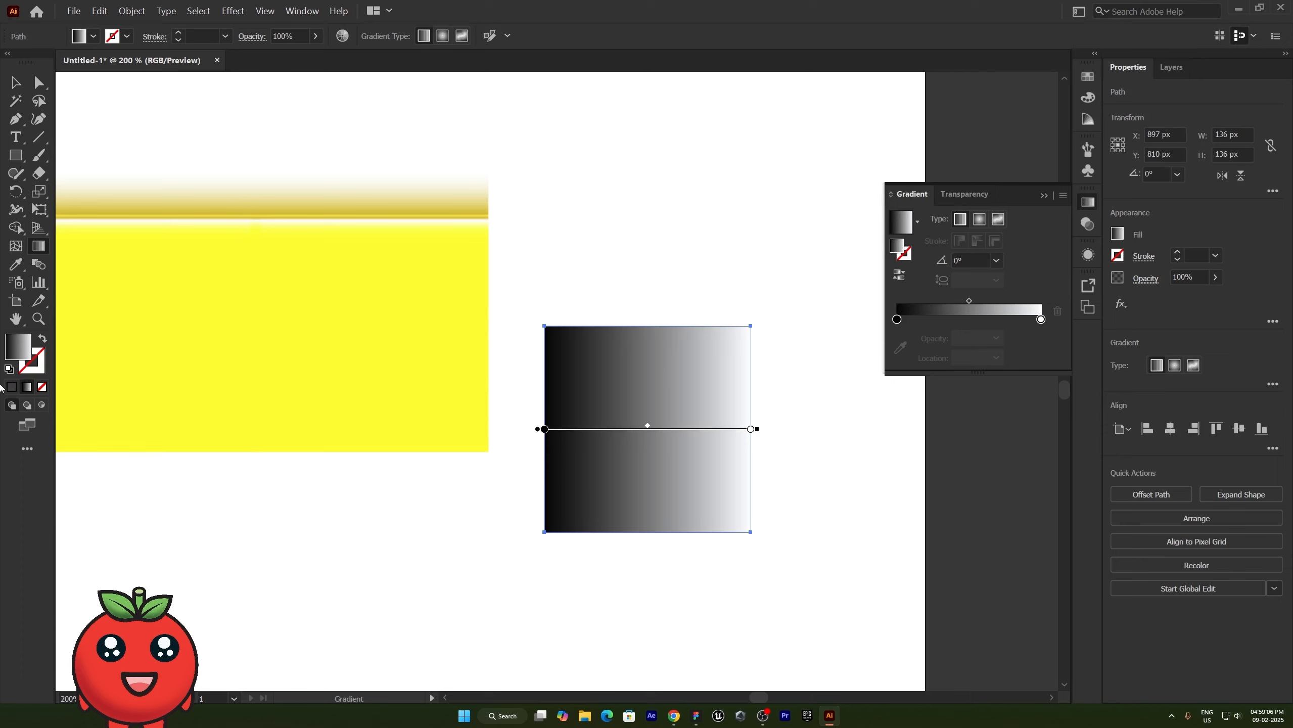
click(43, 338)
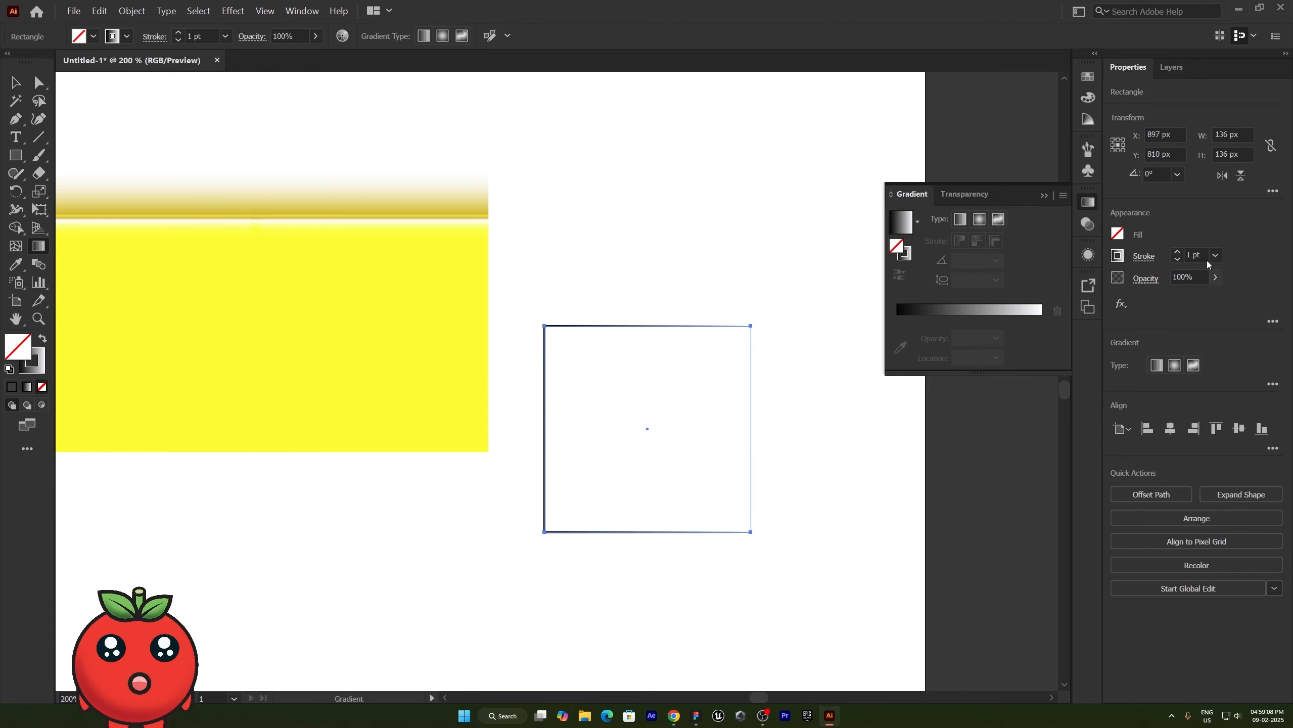
click(1178, 253)
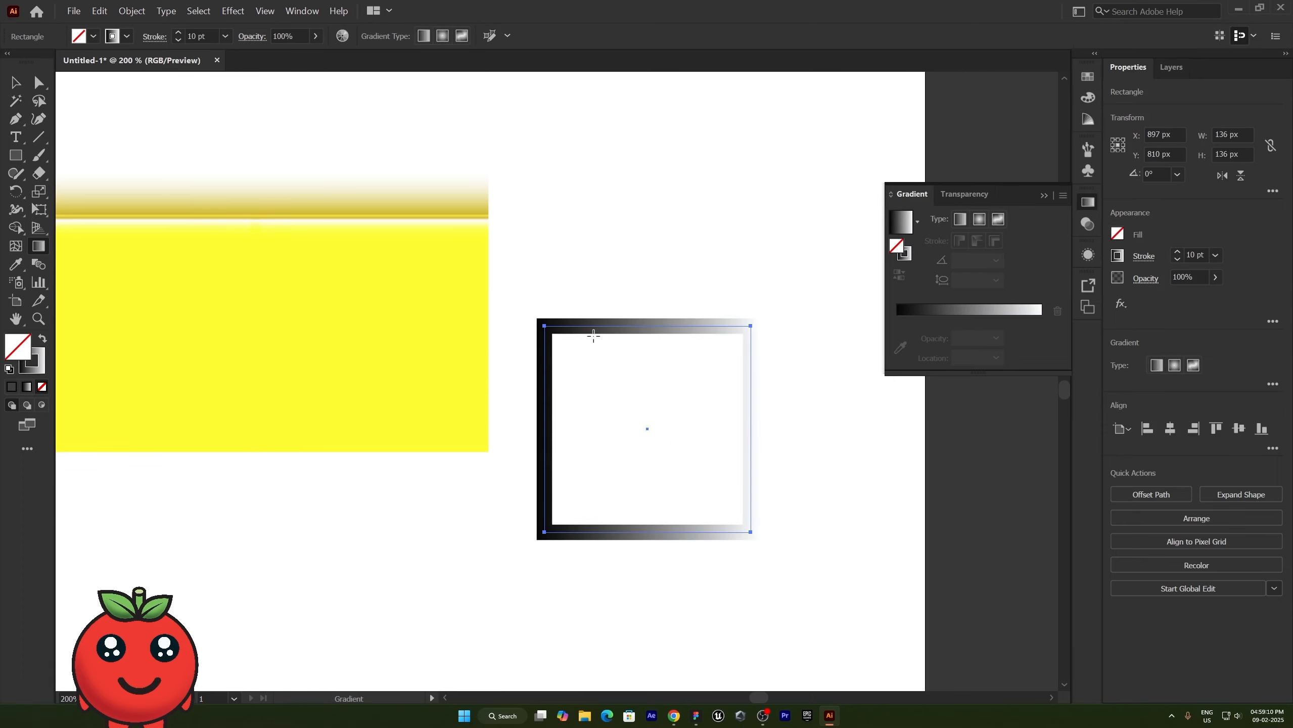
- Apply the Summer preset to the square's fill and swap fill and stroke so the orange gradient is on the stroke
click(920, 222)
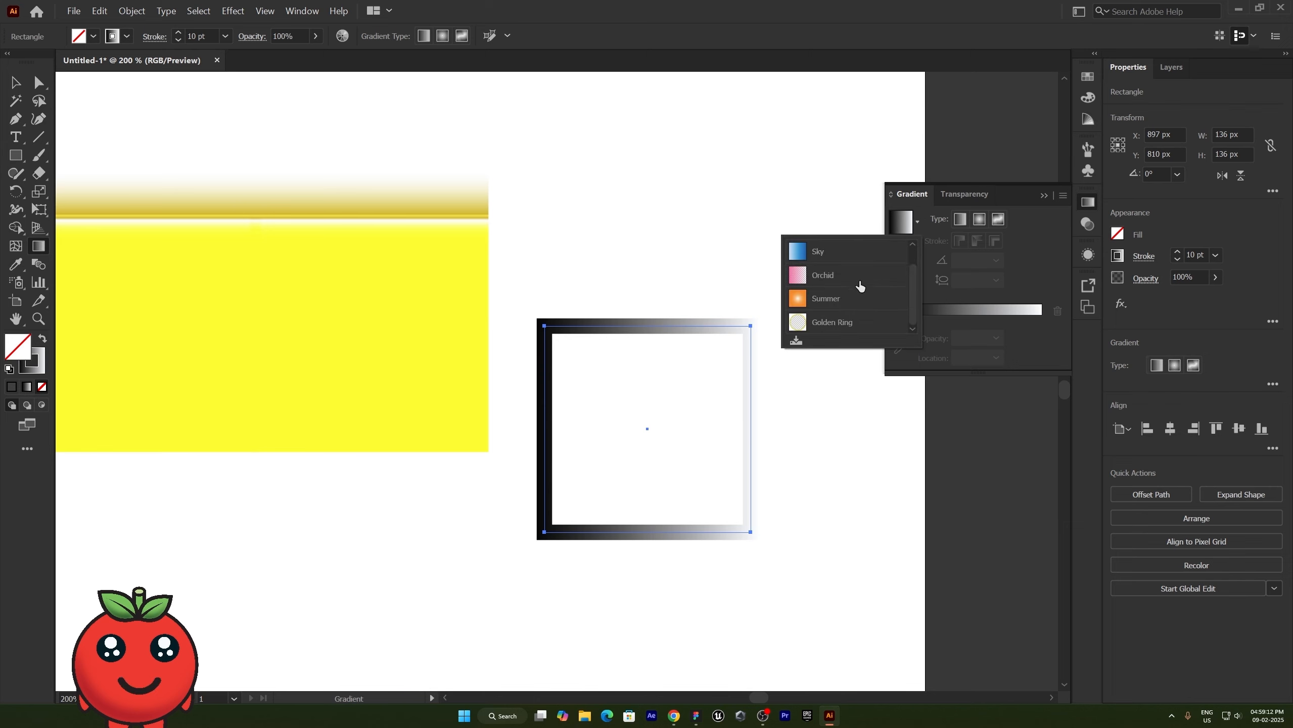
click(843, 293)
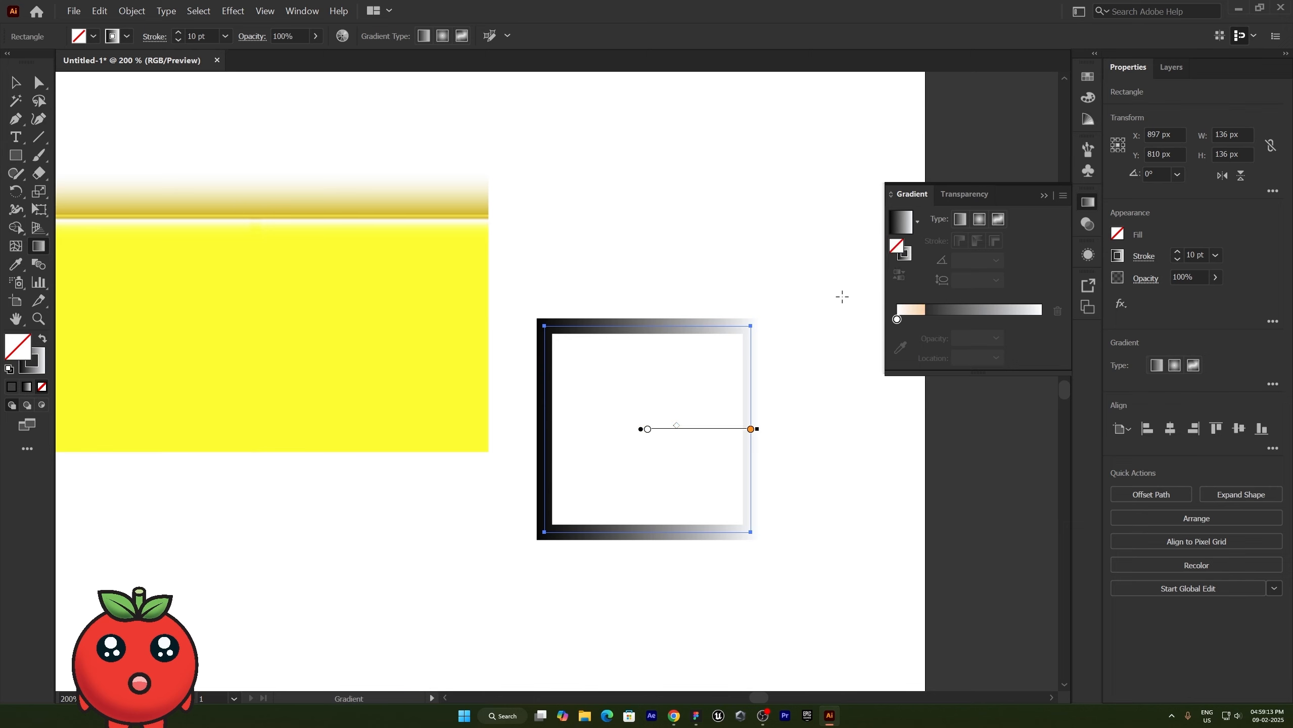
click(43, 339)
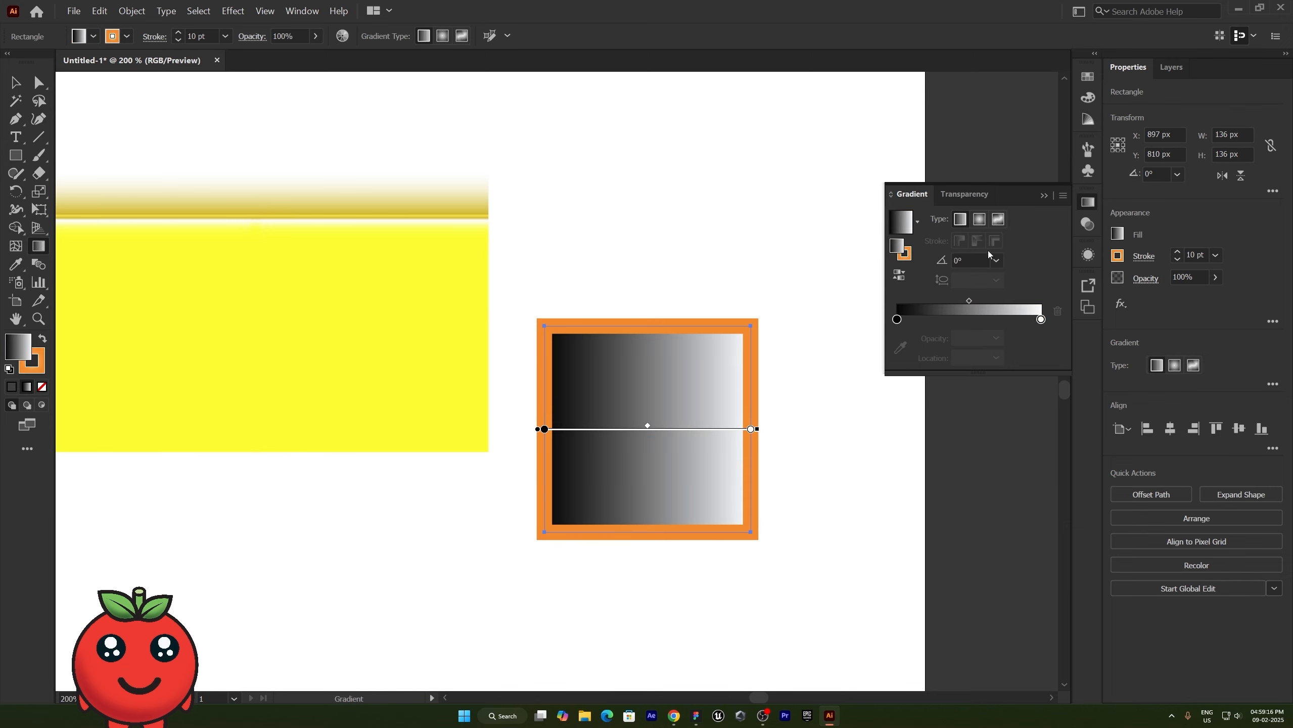
- Make the square's stroke gradient linear, apply it along the stroke, and move its midpoint to 13%
click(904, 253)
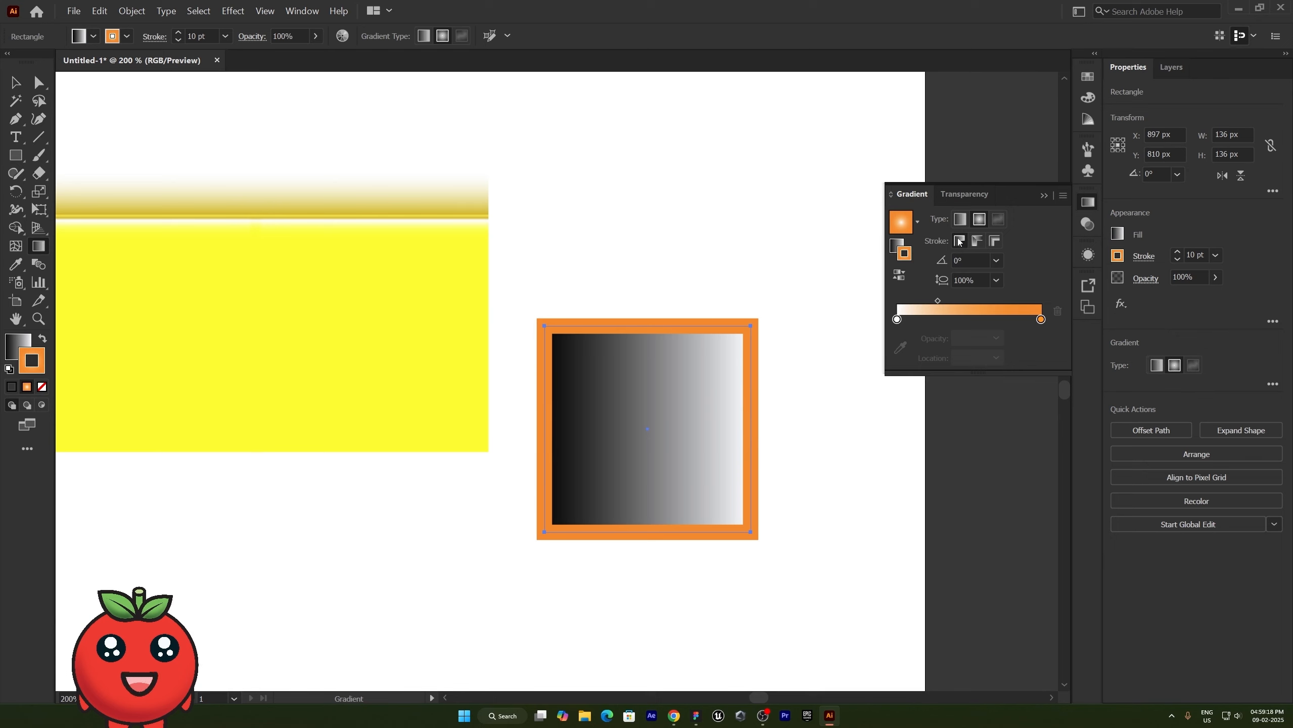
click(977, 242)
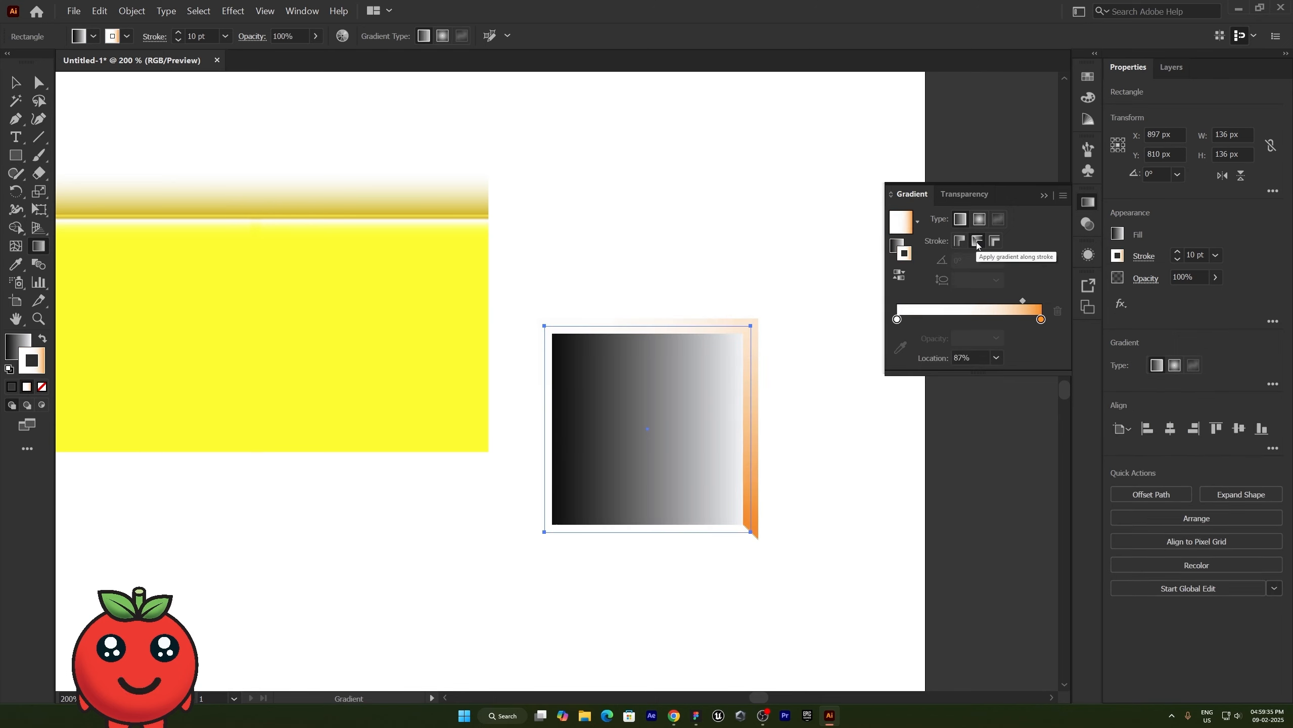
drag(1022, 301, 915, 301)
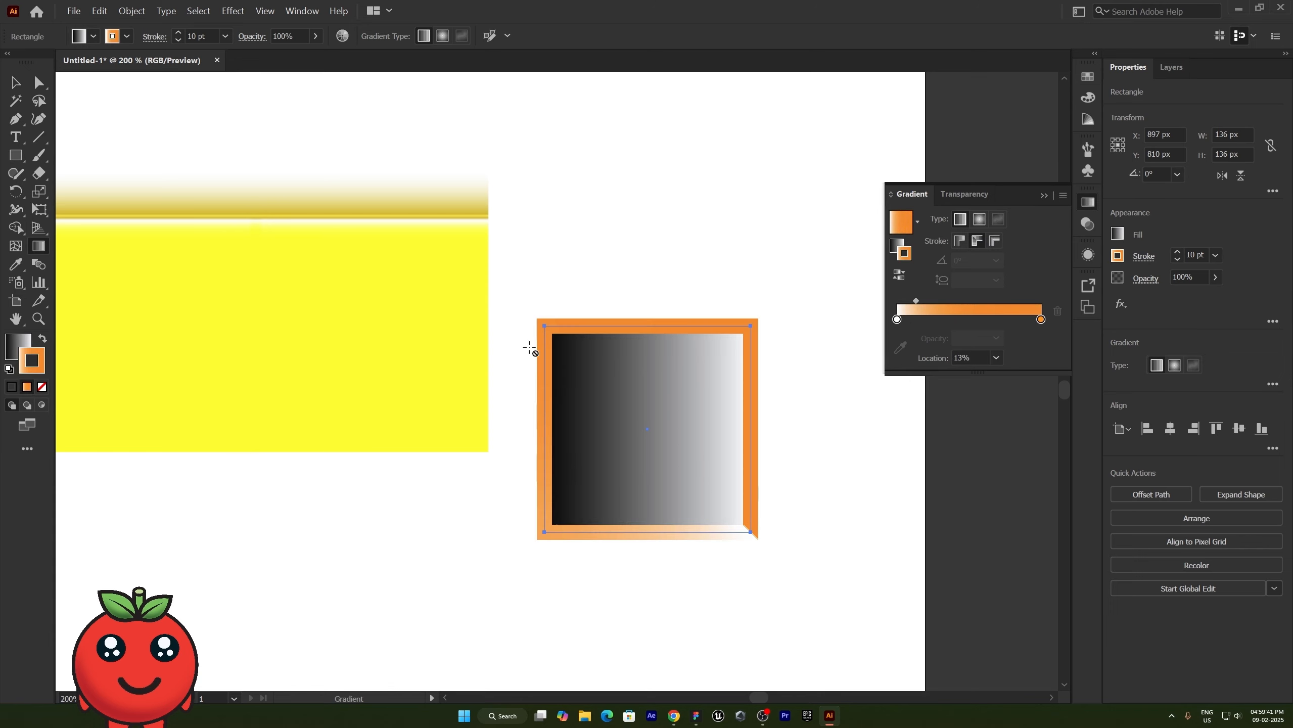
- Try the gradient across and along the square's stroke, set its midpoint to about 50%, and finish with it applied within the stroke
click(960, 241)
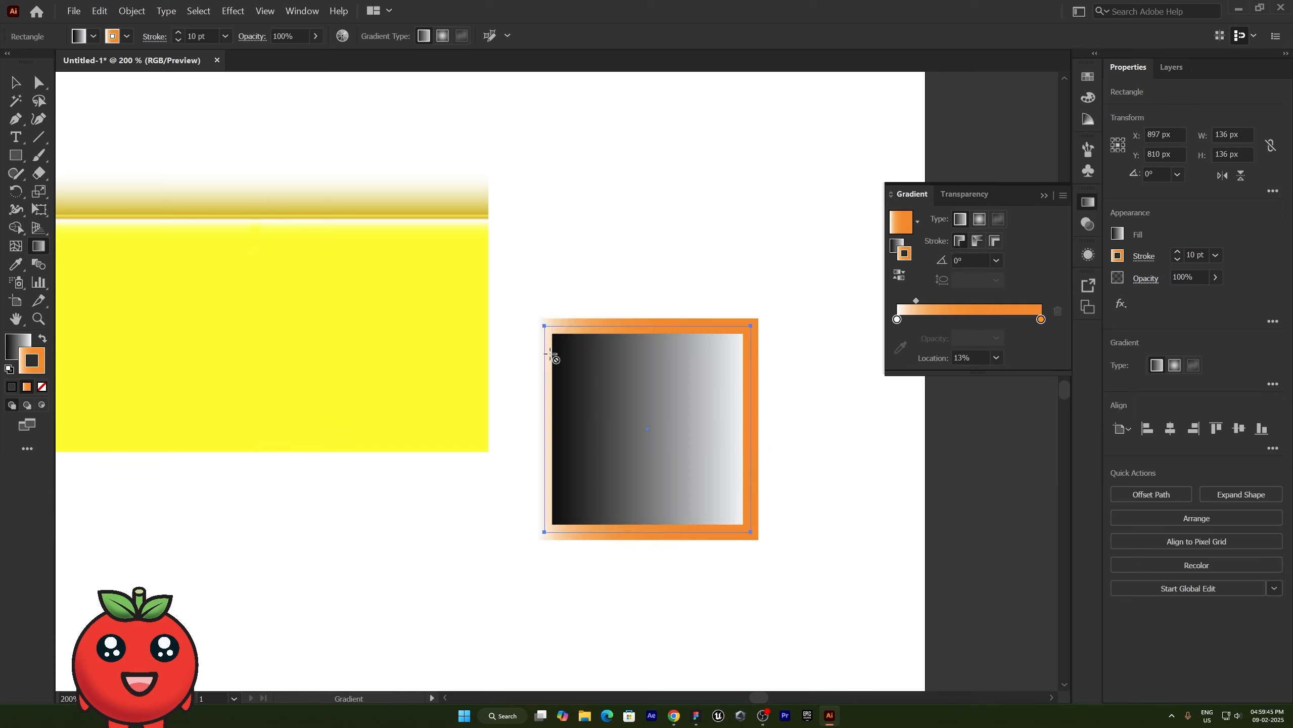
click(999, 245)
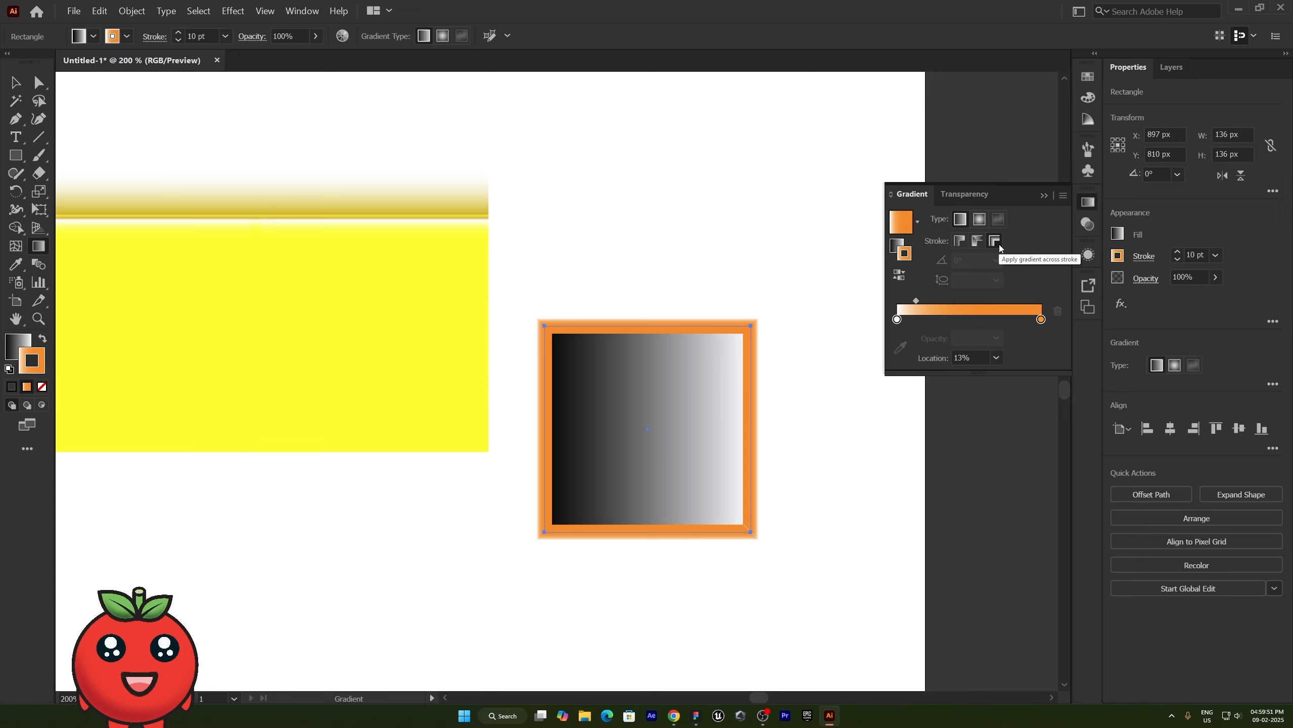
drag(917, 300, 969, 301)
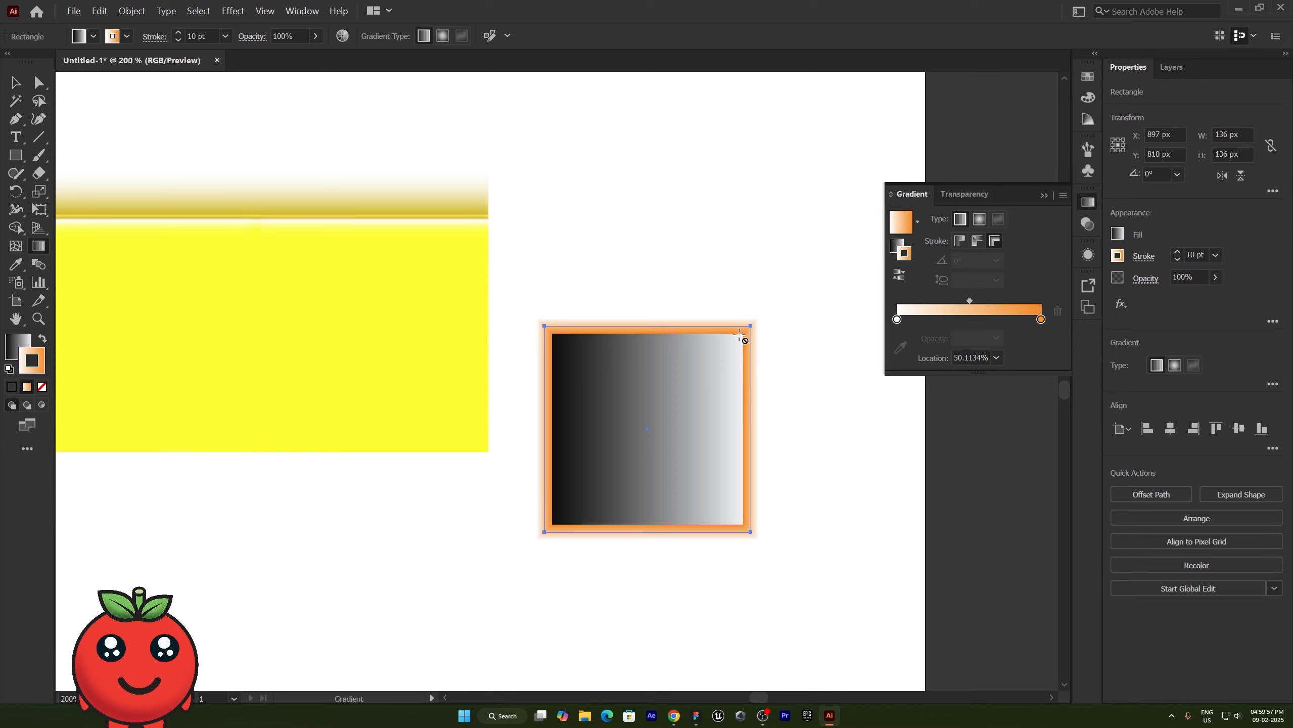
click(979, 241)
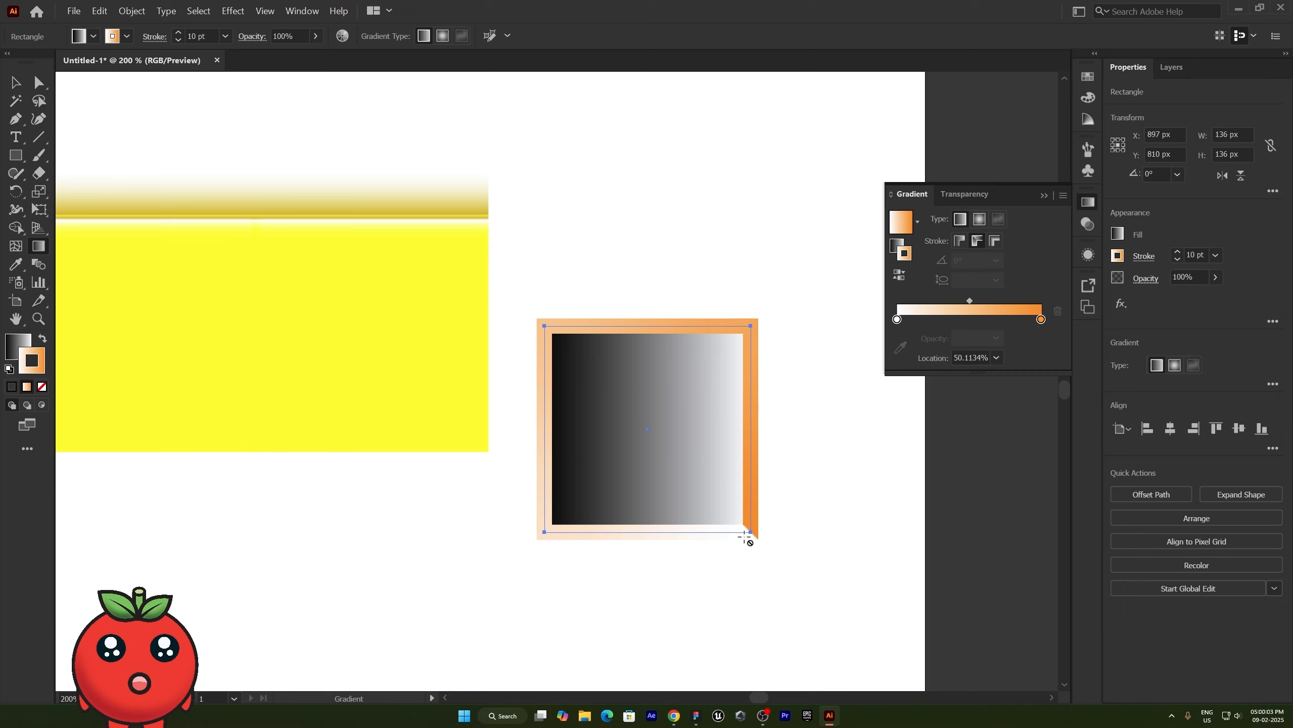
click(960, 241)
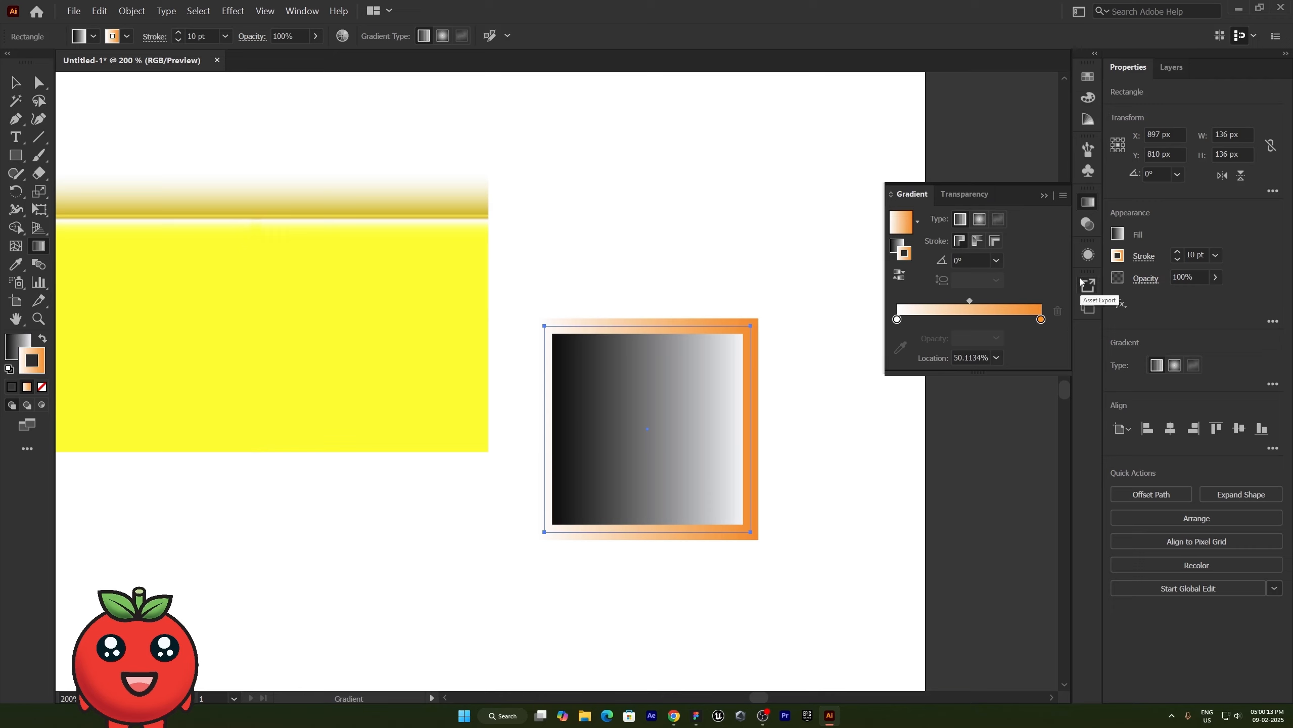
- Show the transparency settings and deselect the square
click(988, 194)
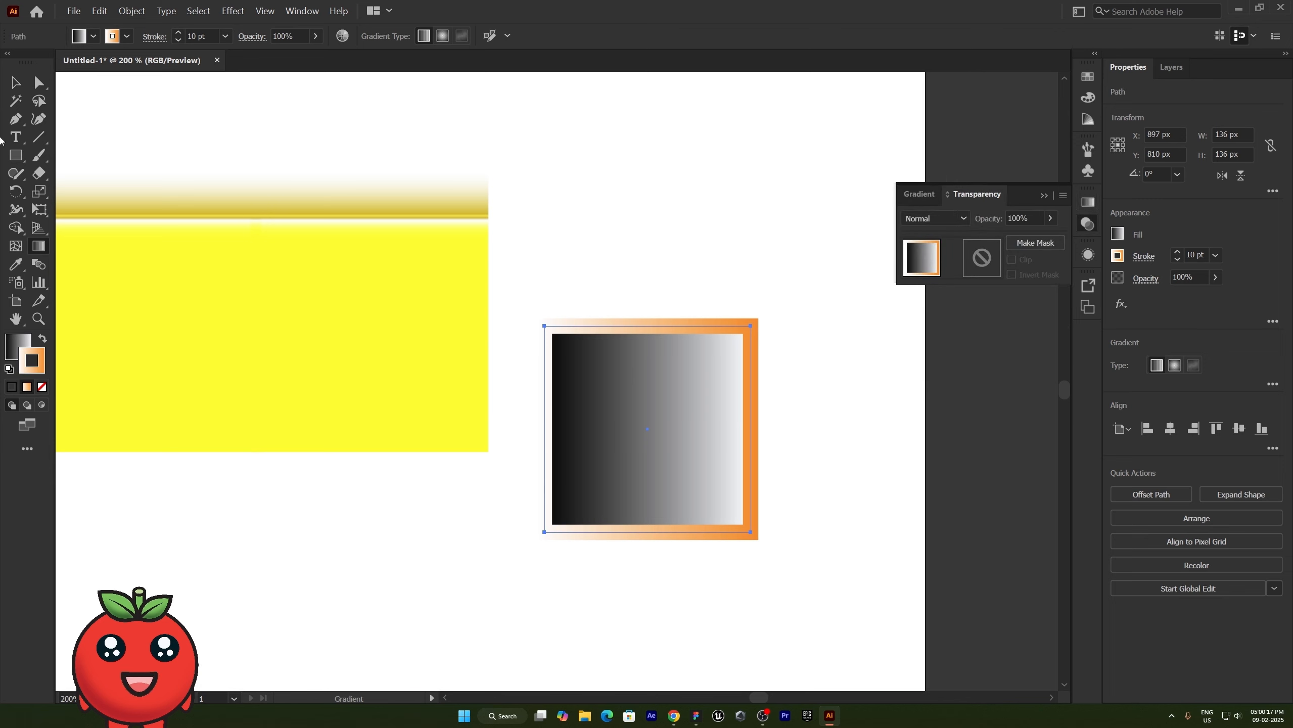
click(16, 82)
click(716, 602)
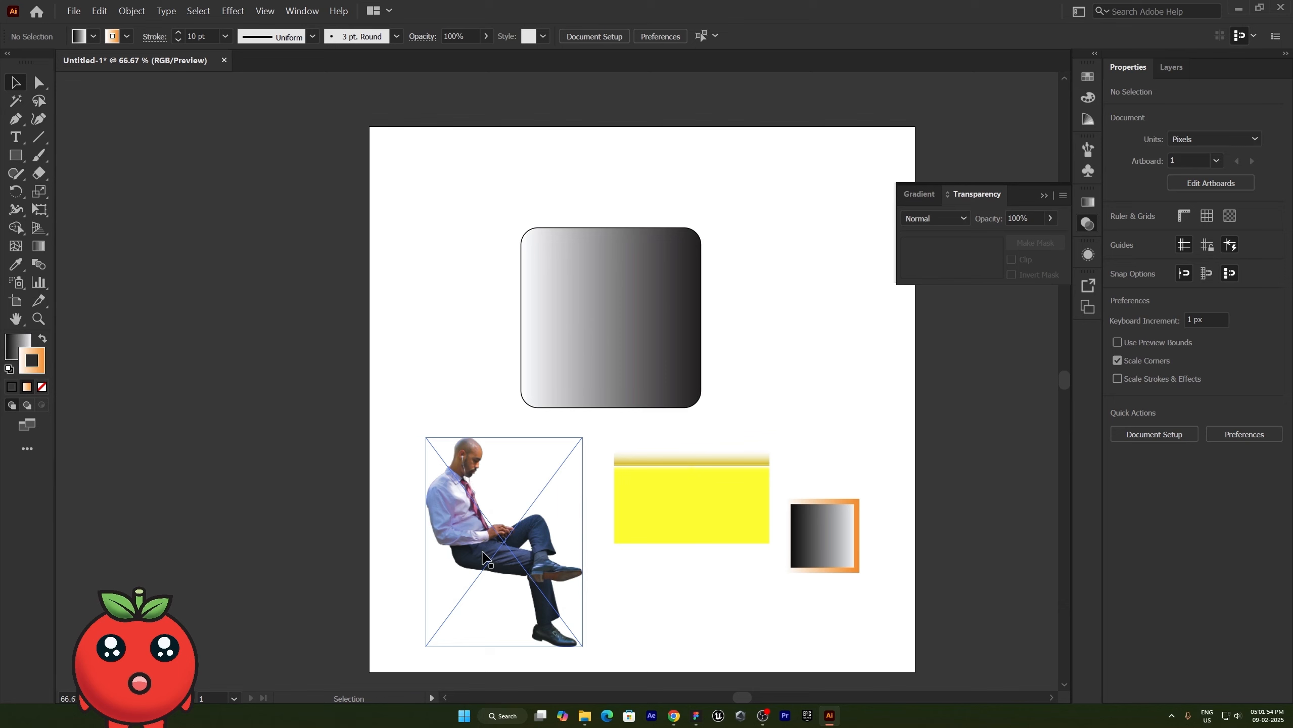
- Compare the transparency thumbnails of the rectangles and the seated man's photo, and move the photo to X 267 px, Y about 814 px
drag(484, 554, 481, 526)
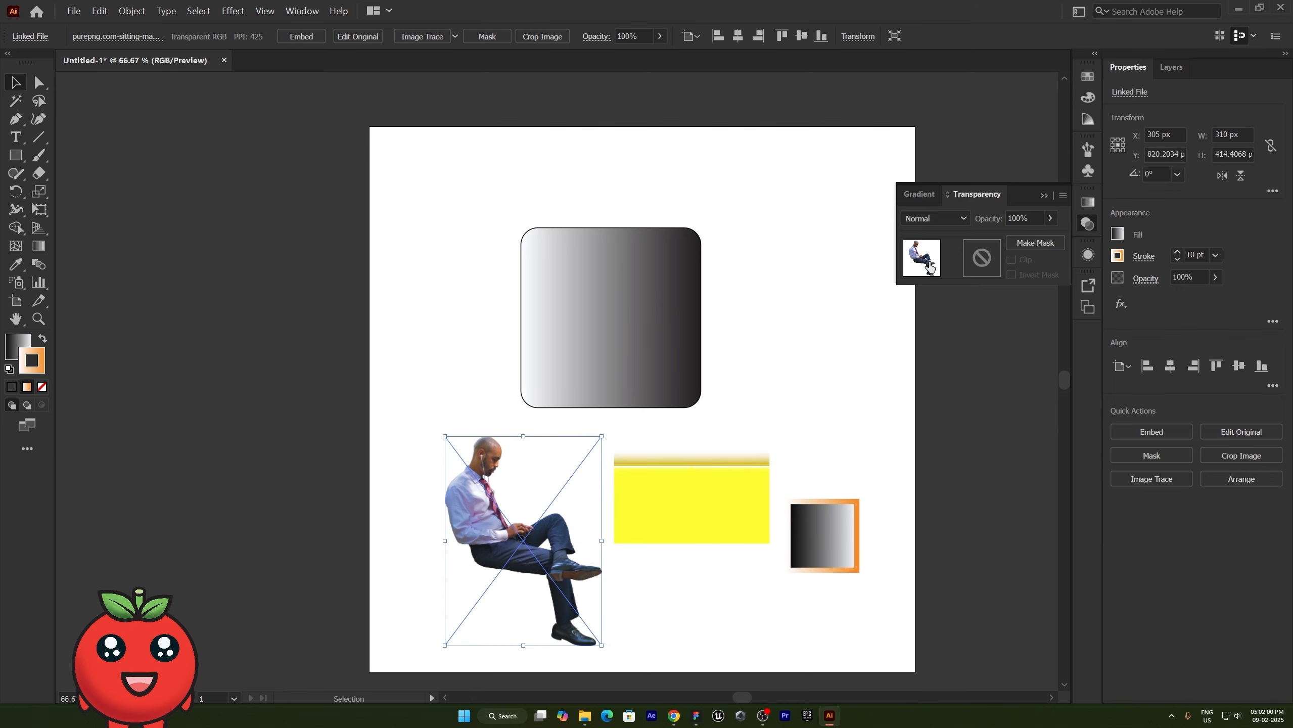
click(716, 496)
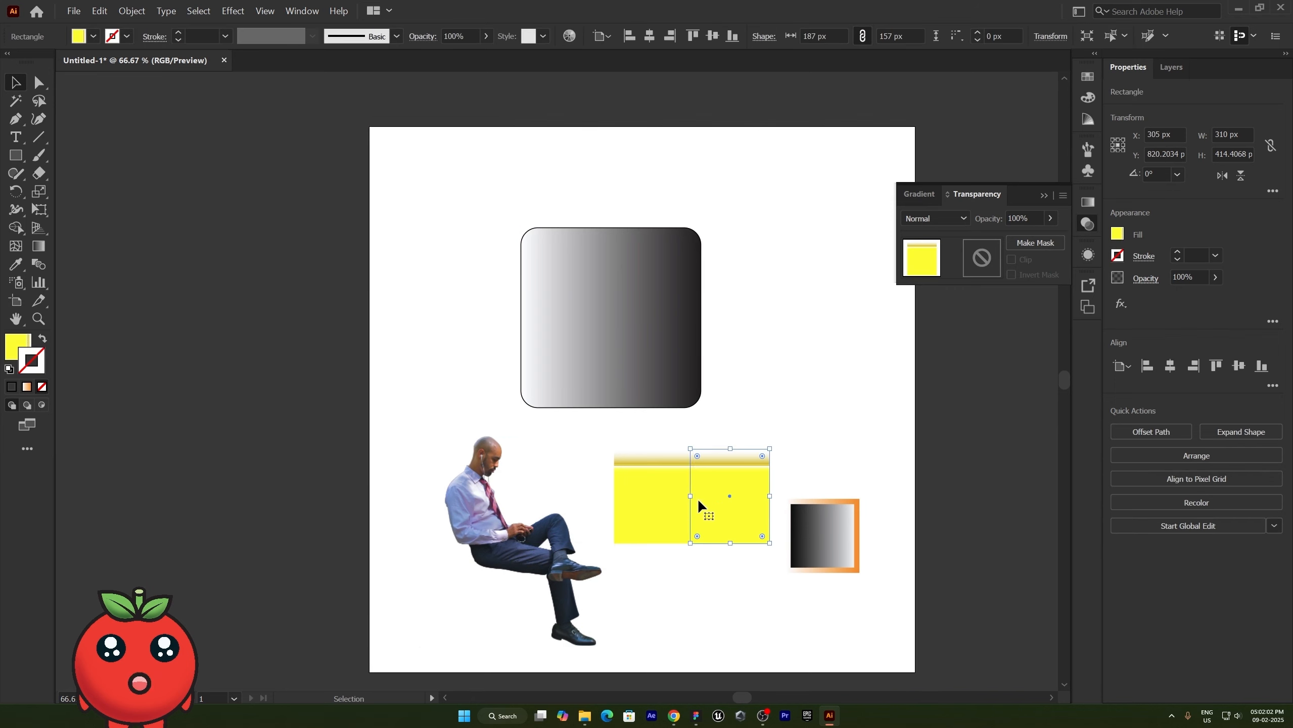
click(624, 336)
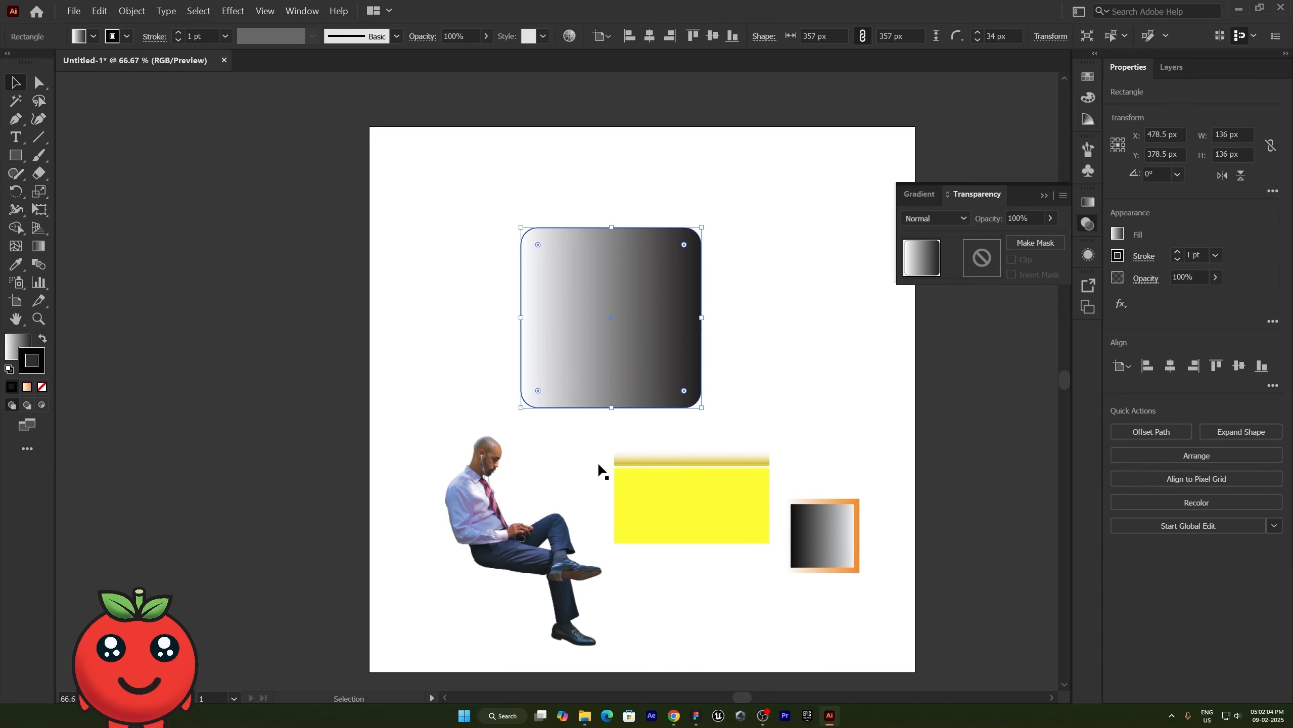
click(560, 548)
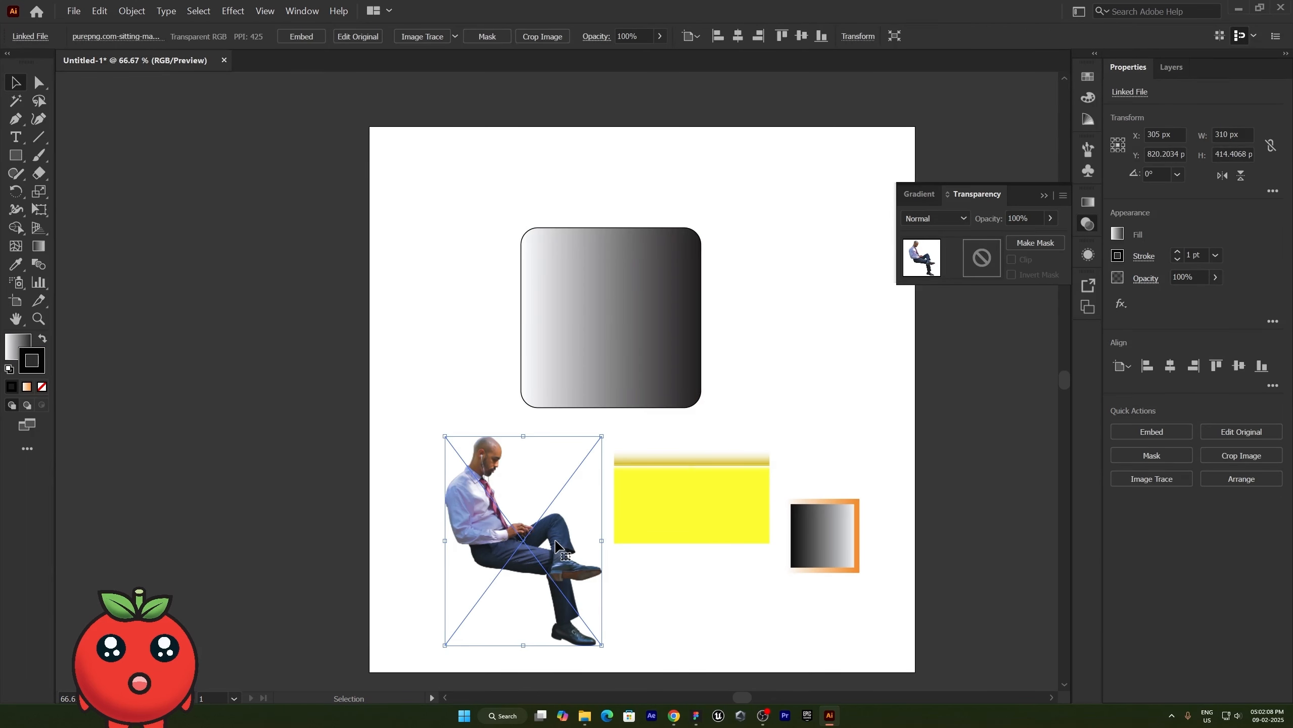
drag(556, 546, 536, 543)
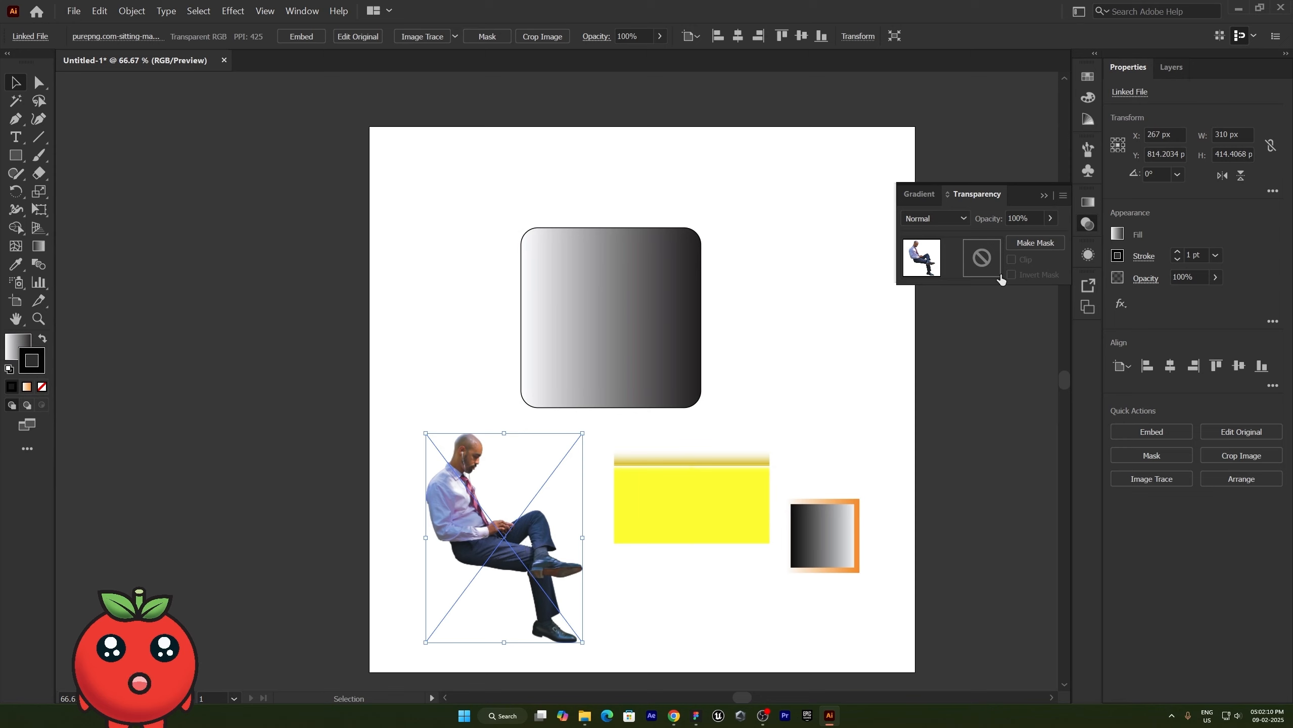
- Create an empty opacity mask on the seated man's photo, switch between editing the mask and the photo, and release the mask
click(1043, 246)
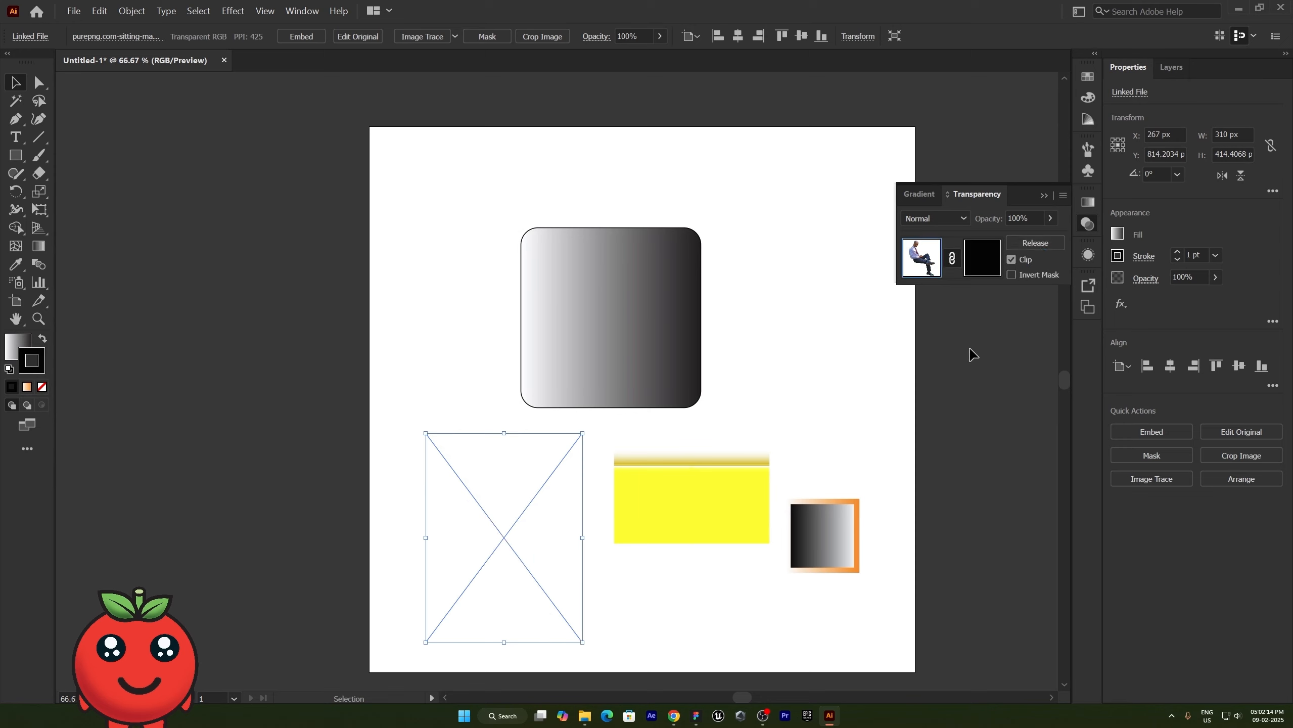
click(983, 266)
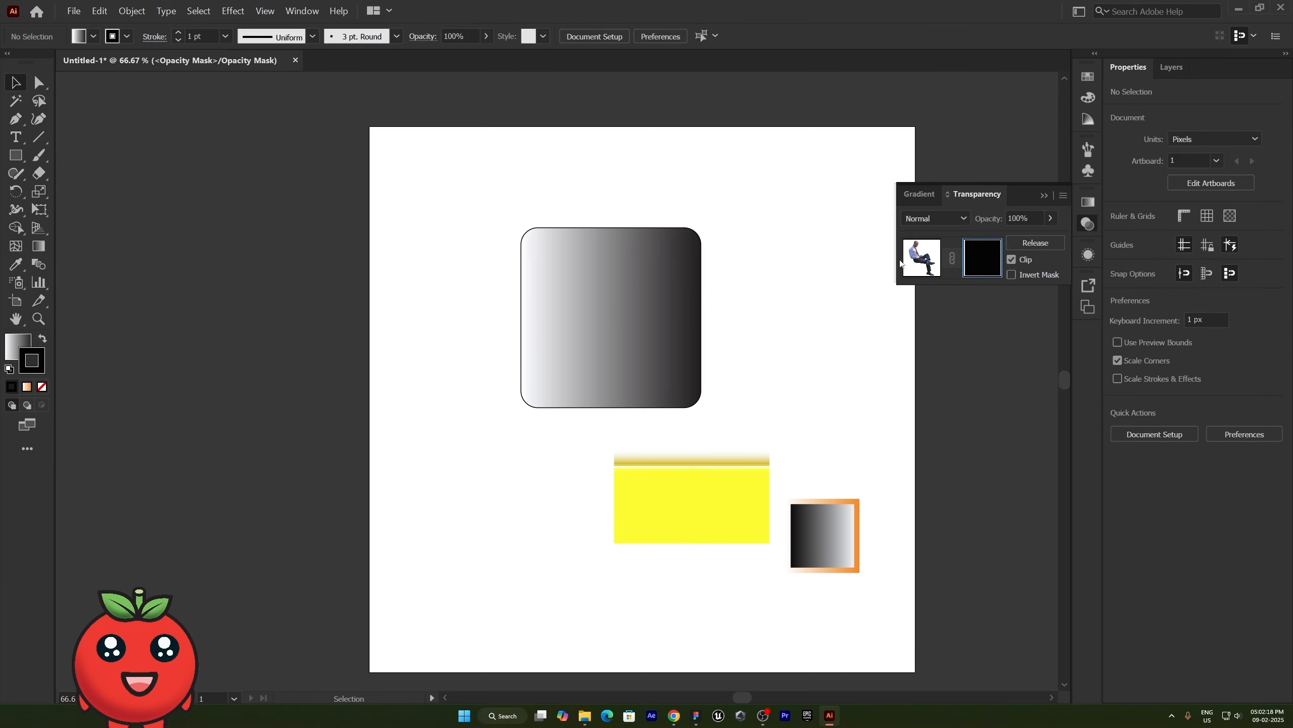
click(917, 265)
click(1035, 243)
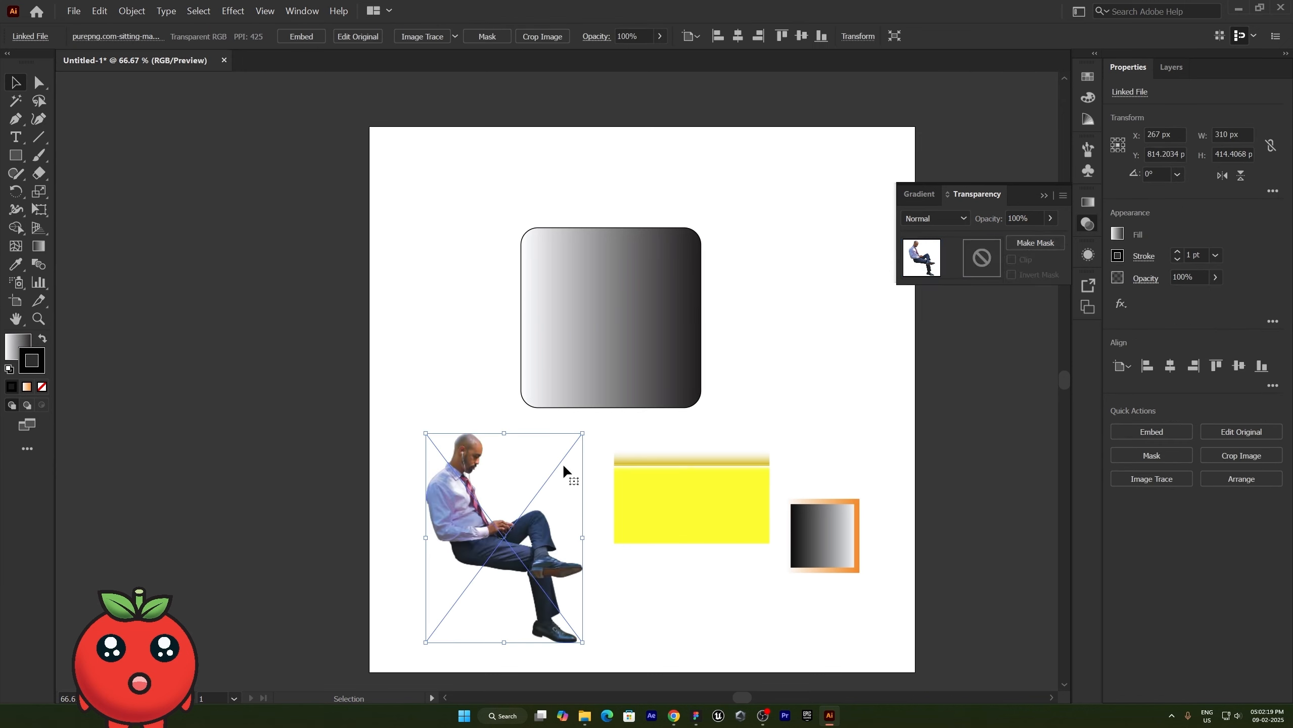
- Place the rounded gradient rectangle in front of the seated man's photo, rotated 90° and covering everything below his shoulders
click(821, 350)
drag(643, 302, 532, 526)
key(ctrl+shift+bracketright)
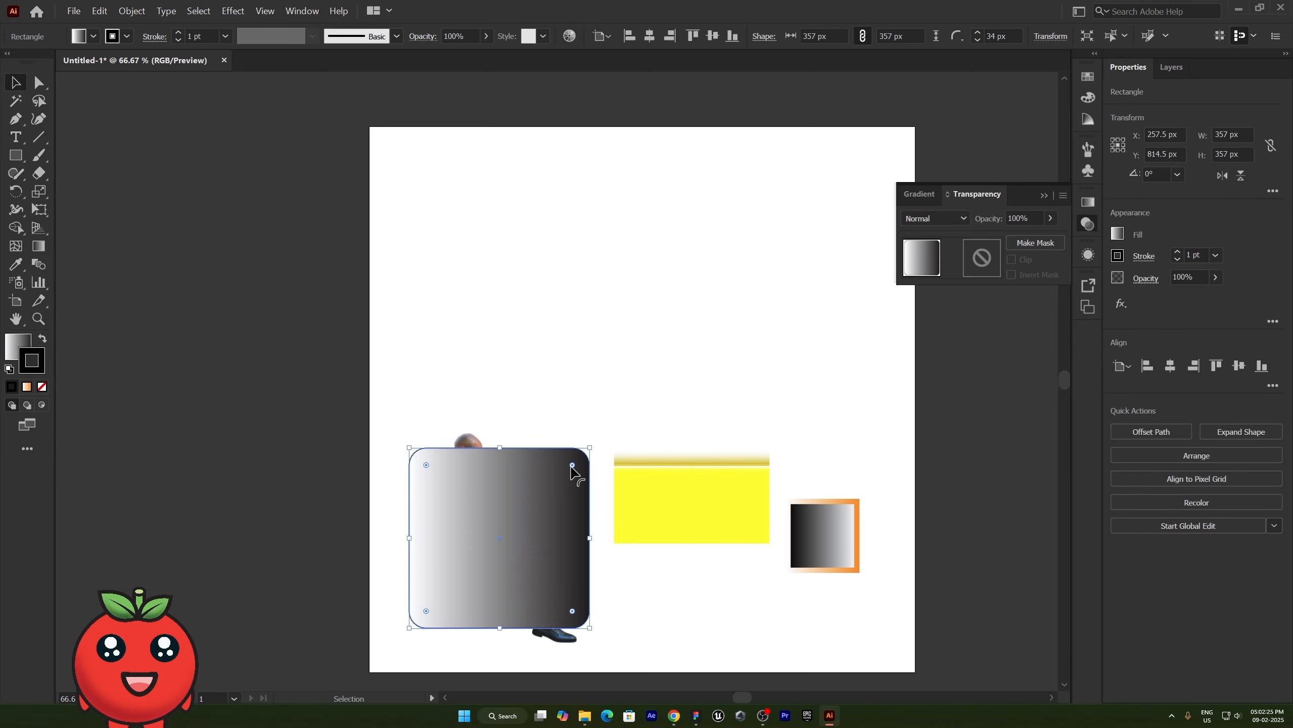
drag(609, 496, 540, 610)
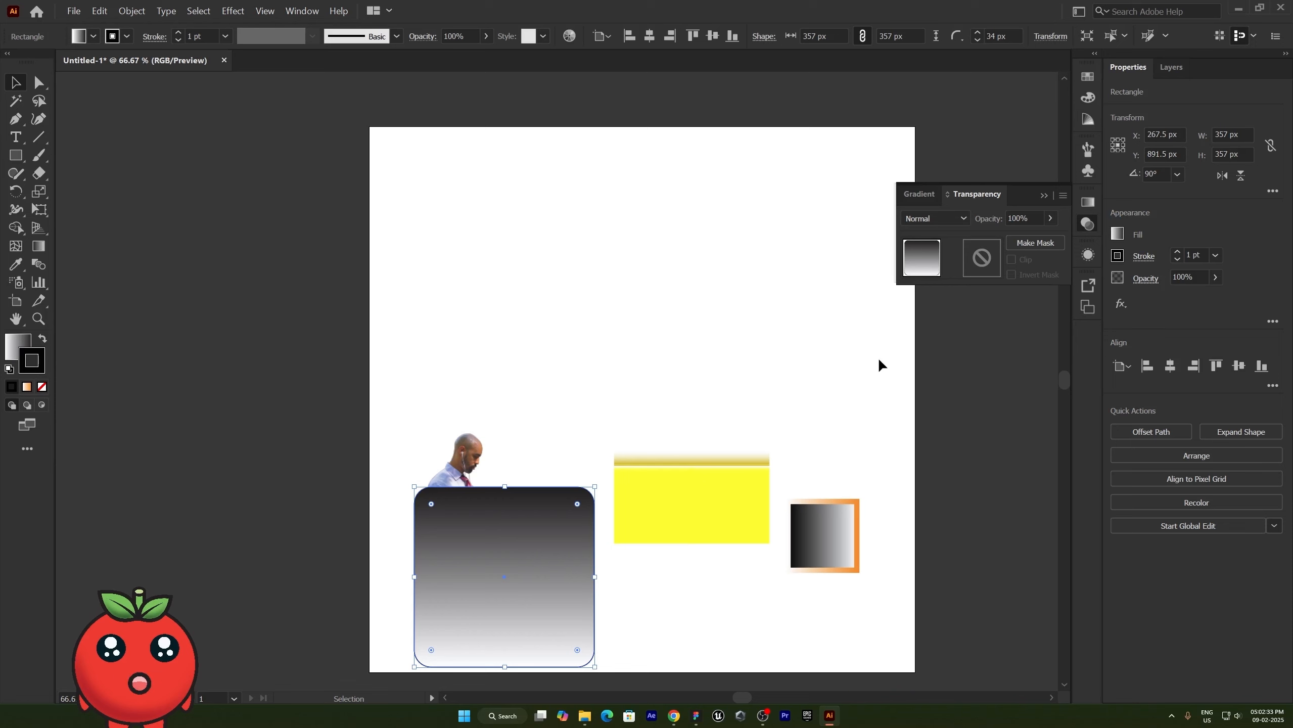
- Turn the gradient rectangle into an opacity mask on the photo and rotate it upside down so the photo fades toward the feet
shift+click(515, 459)
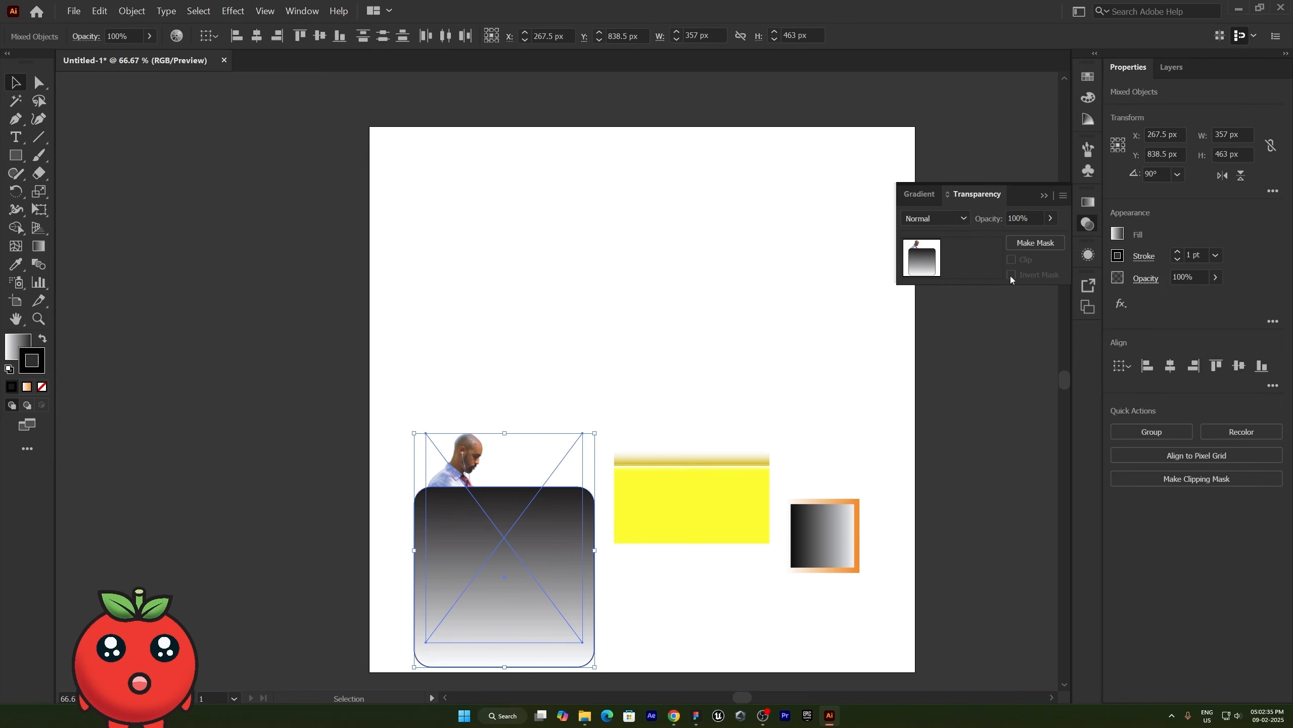
click(1040, 244)
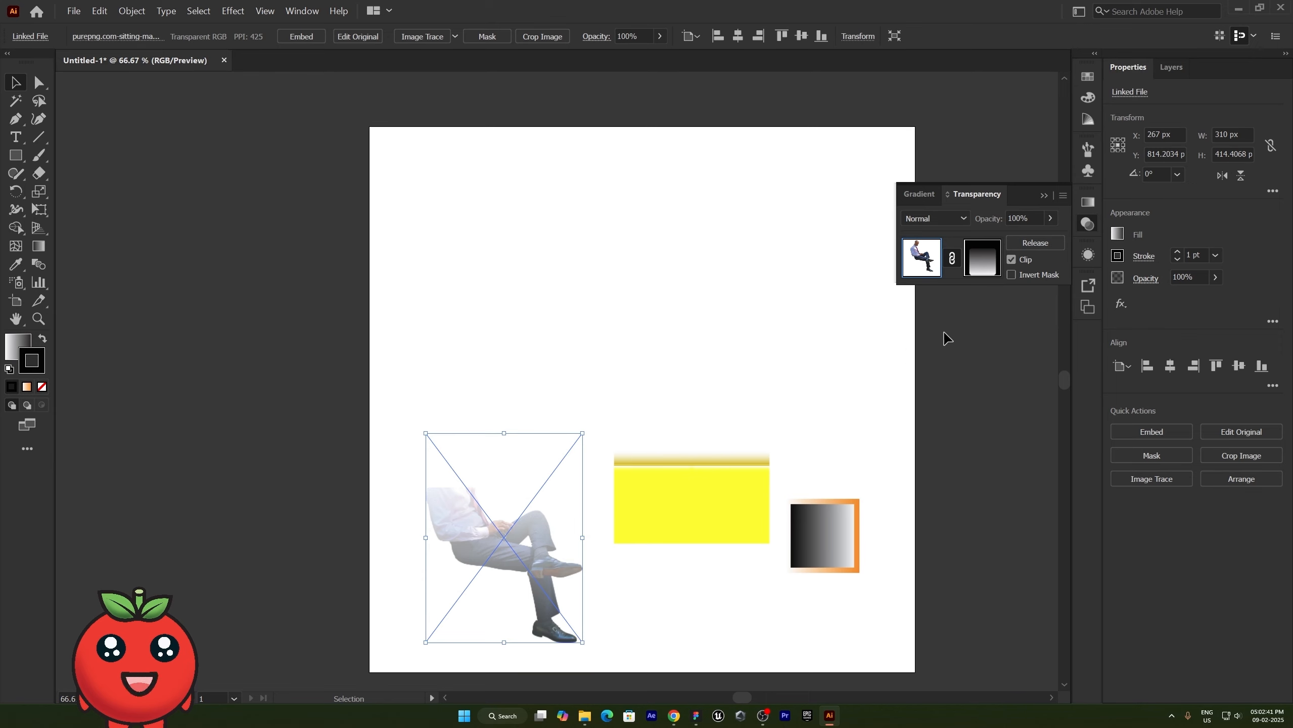
click(984, 258)
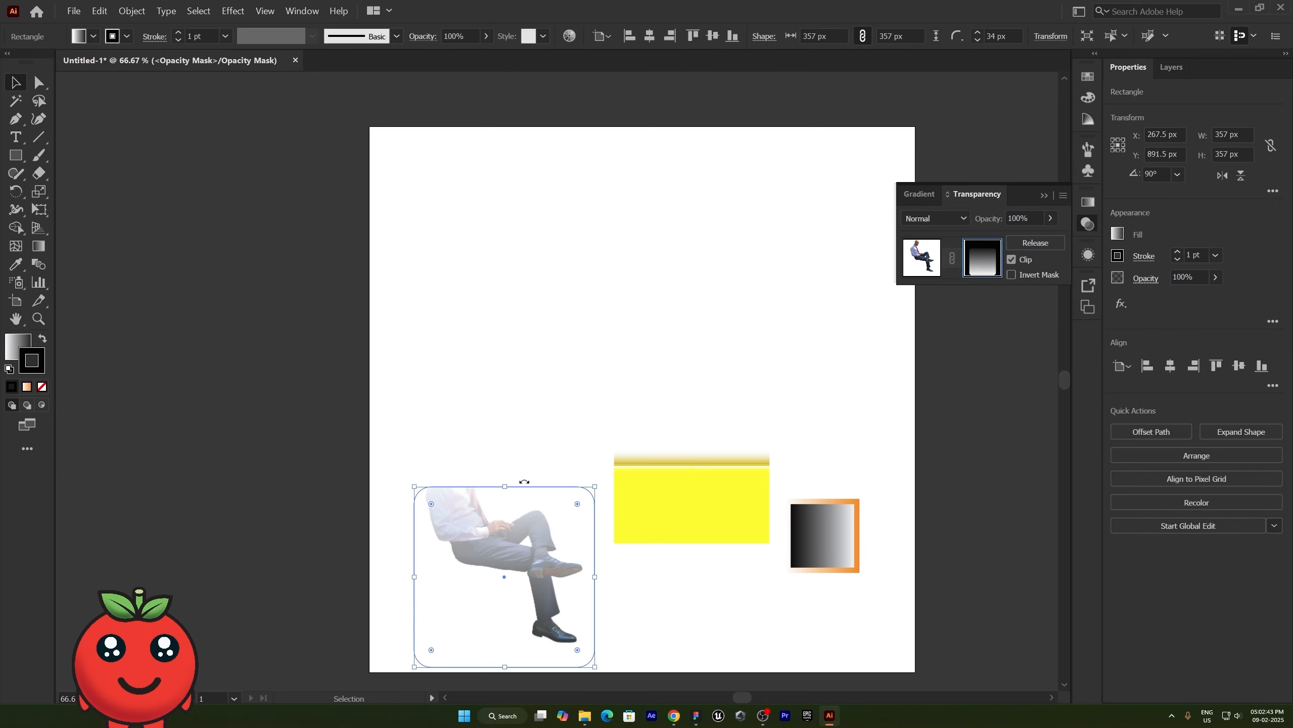
drag(597, 486, 428, 693)
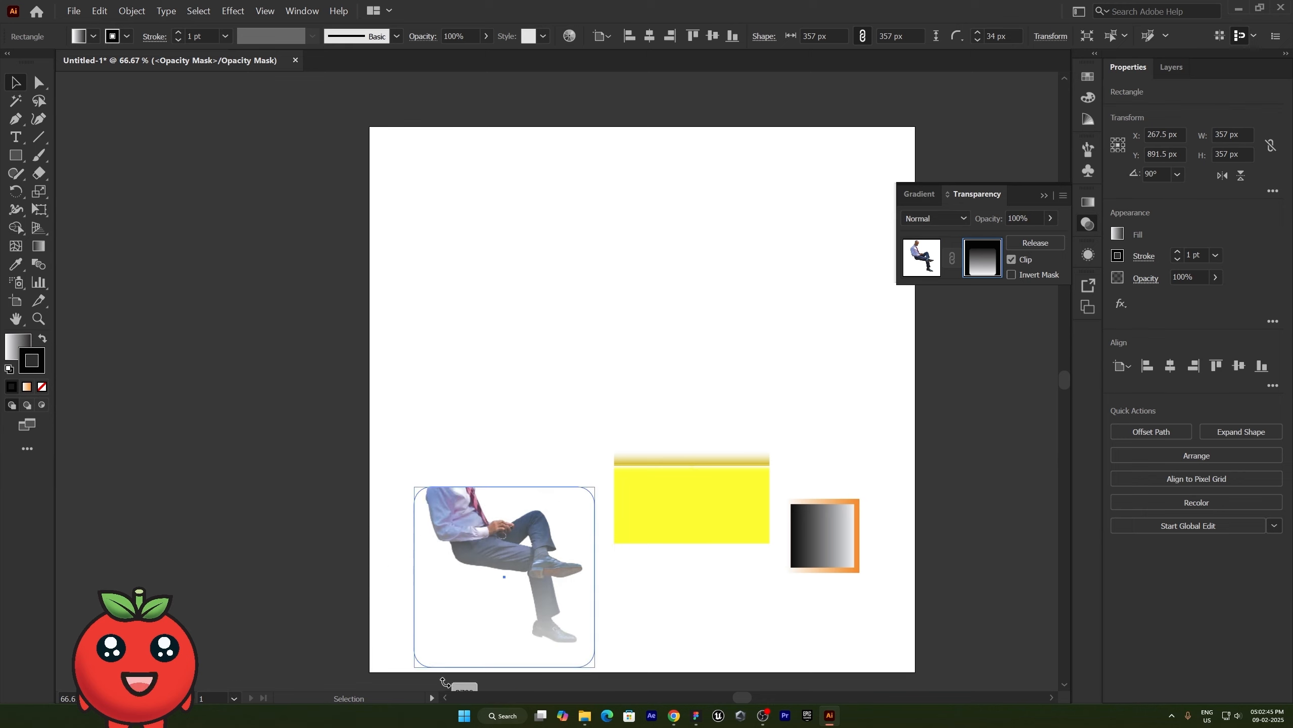
- Move the mask rectangle up over the seated man and lower its upper edge to the head, making it 313 px high
drag(506, 640, 500, 538)
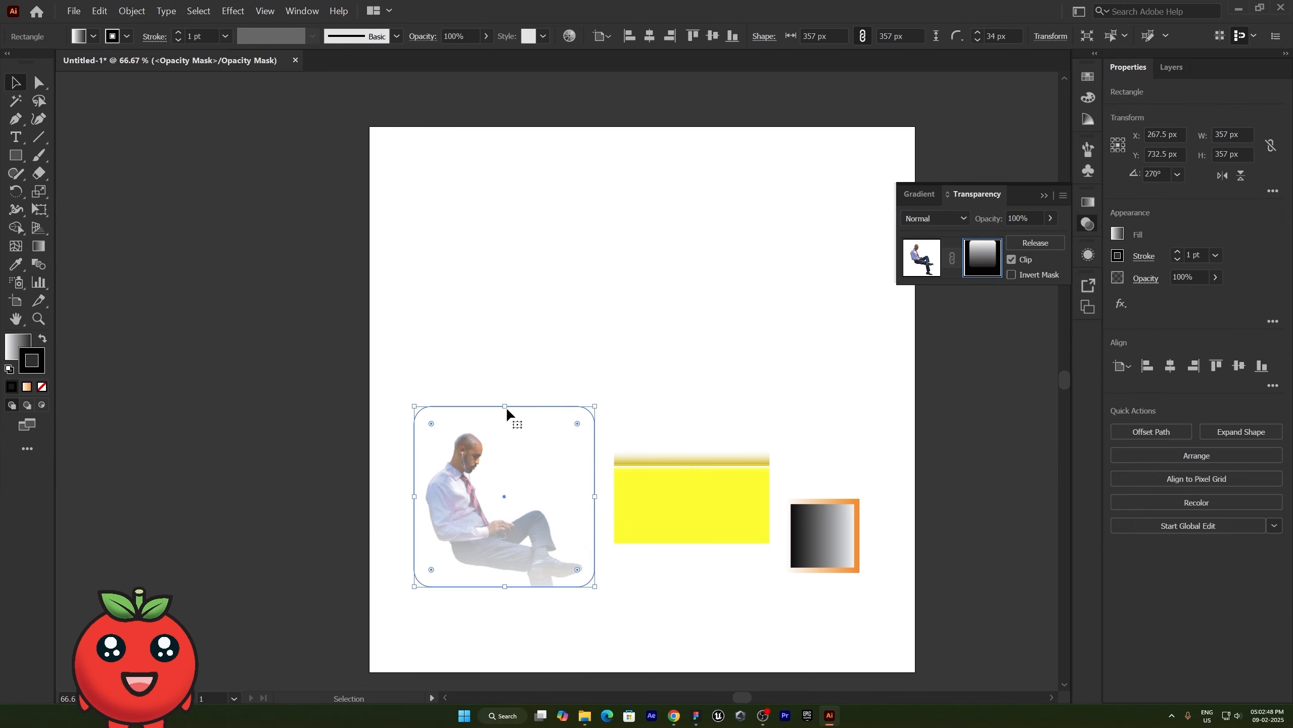
drag(505, 407, 504, 429)
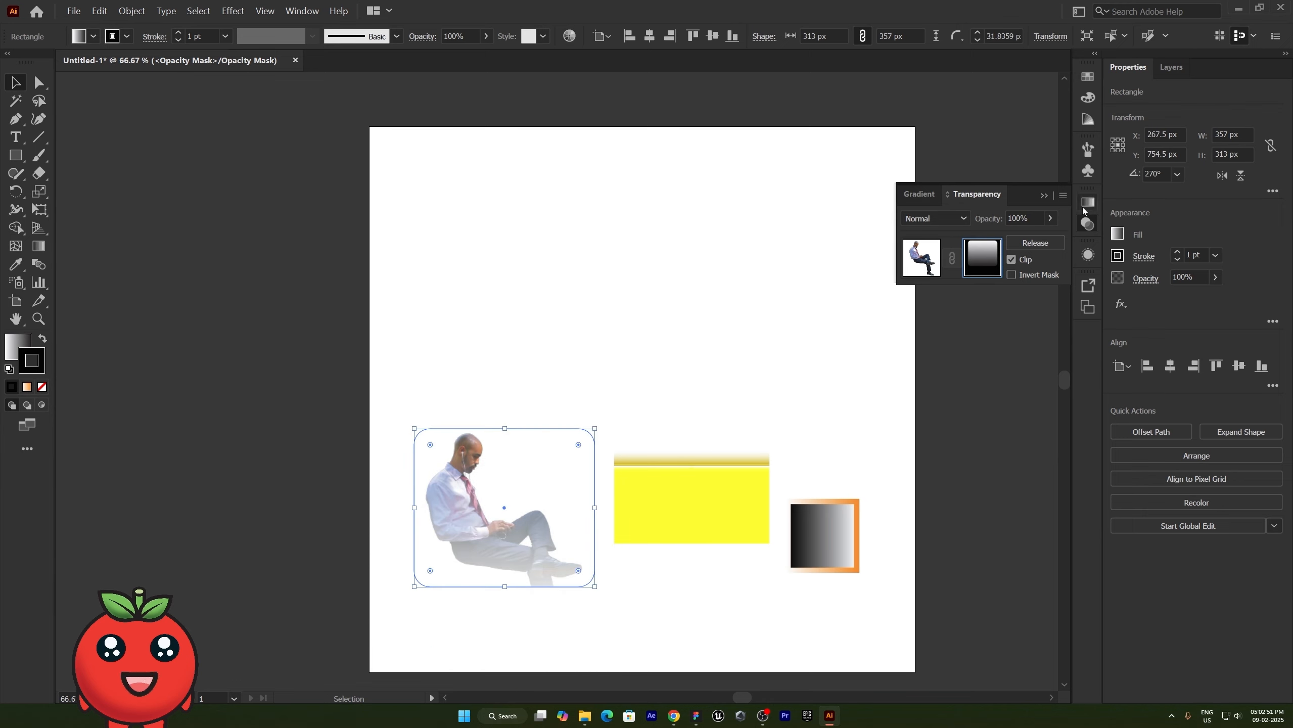
- Remove the mask rectangle's stroke and shift its gradient so white covers most of the height and only the lower part fades to black
click(1087, 204)
click(897, 248)
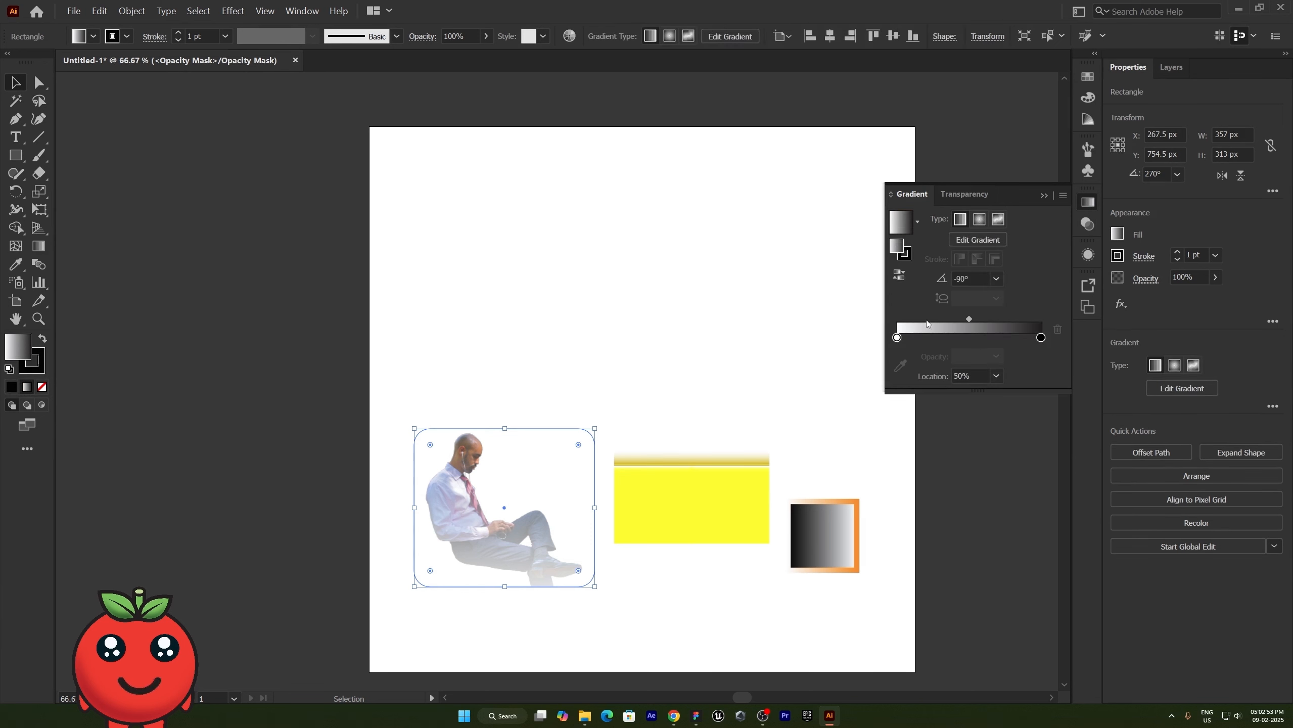
key(slash)
drag(969, 319, 917, 319)
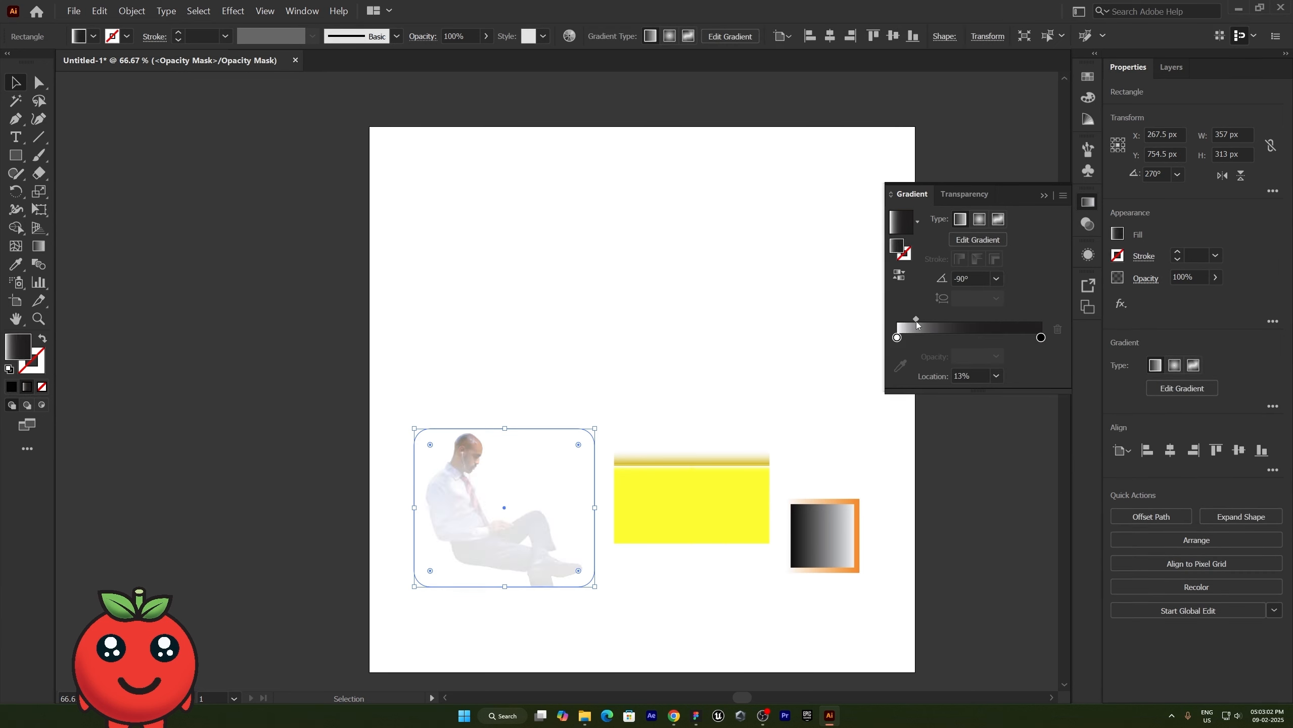
key(ctrl+shift+a)
click(1088, 225)
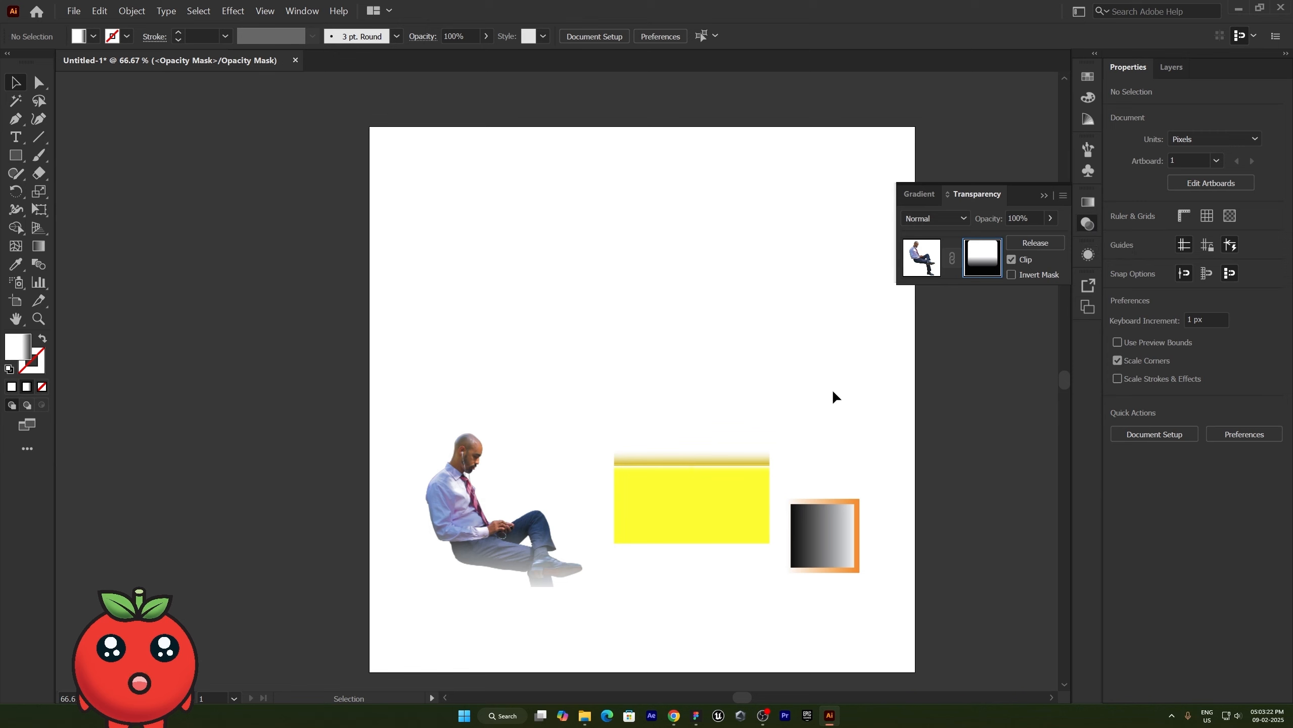
- Extend the mask rectangle down past the man's shoes to a height of 434 px and reduce its corner rounding
click(522, 572)
drag(504, 608, 502, 647)
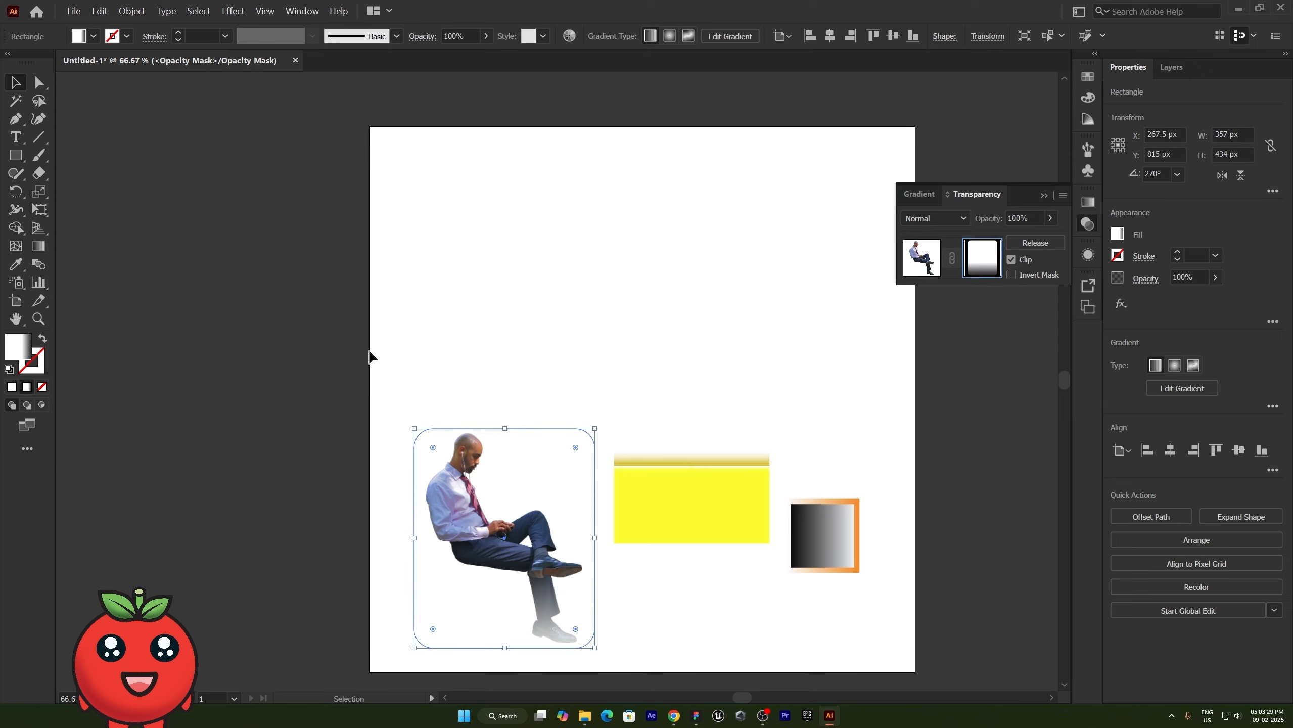
drag(433, 447, 403, 429)
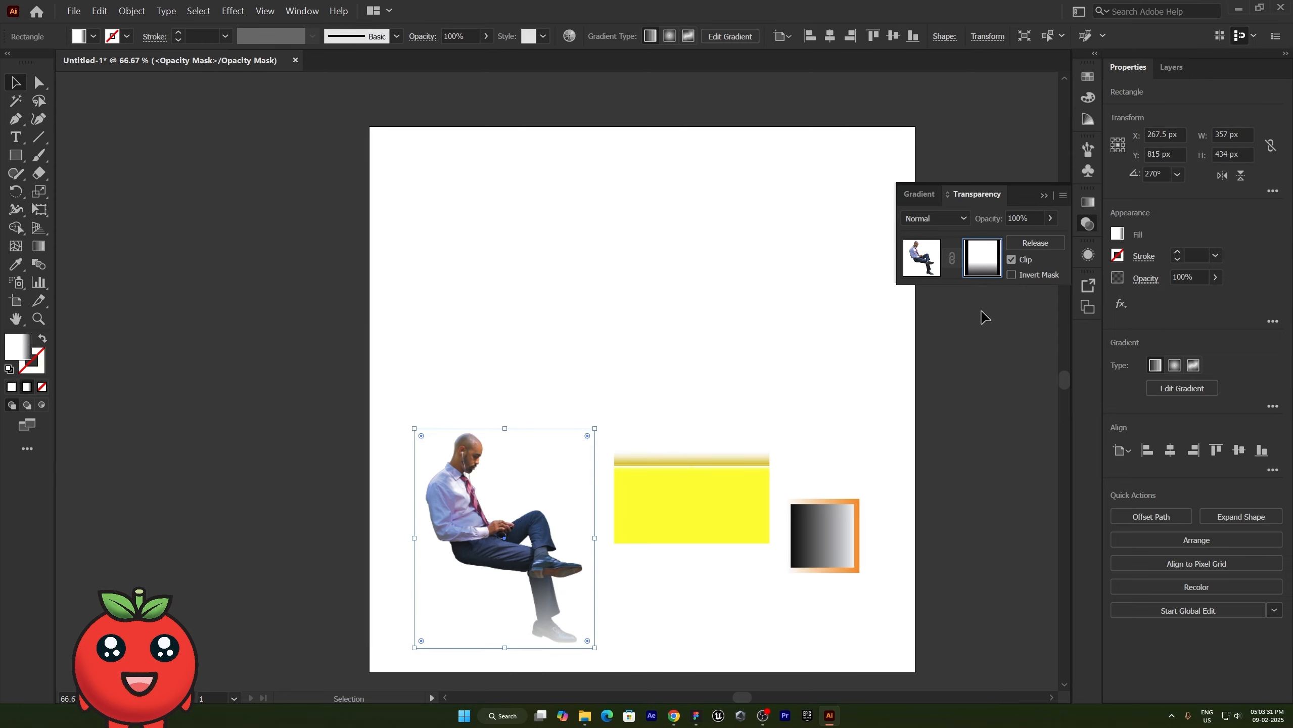
- Set the mask gradient's black stop to about 87.6% and its midpoint to about 37.3%, and shorten the rectangle to 425 px
click(1090, 201)
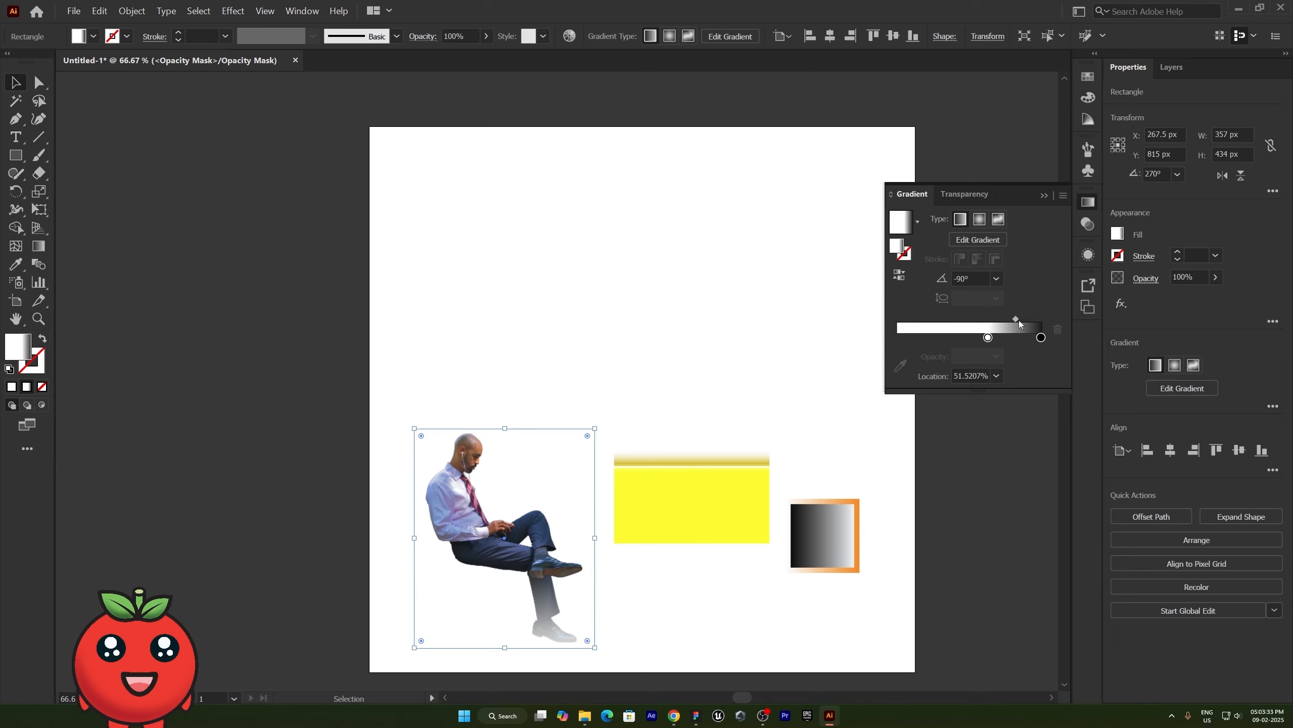
drag(1041, 338, 1023, 338)
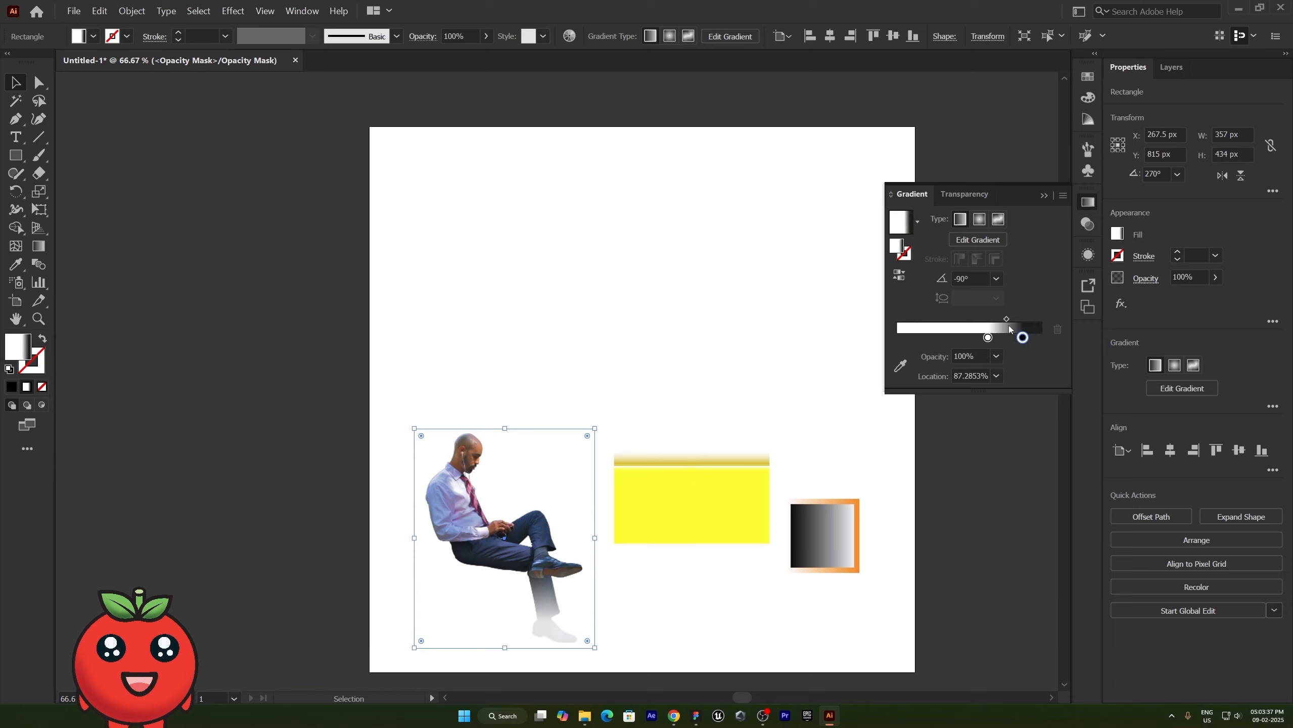
drag(1006, 319, 1001, 319)
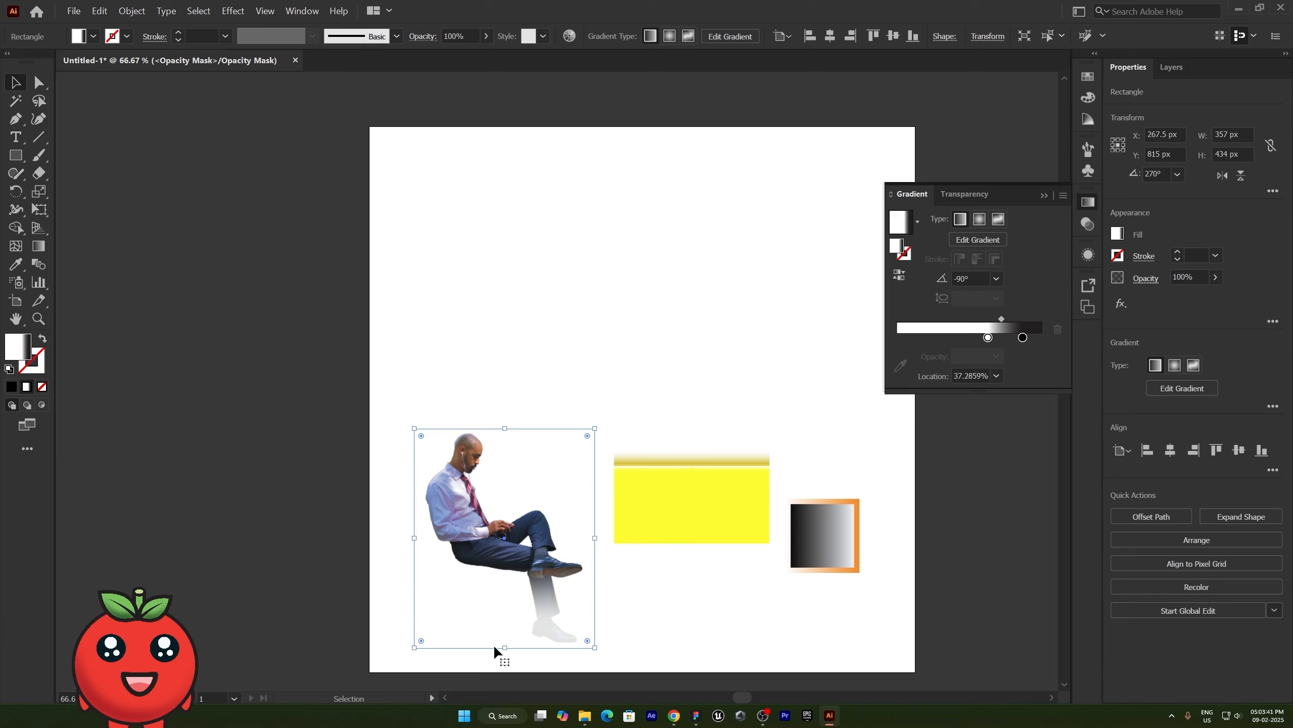
drag(505, 647, 504, 643)
mouse_move(1023, 338)
mouse_down()
mouse_move(1012, 339)
mouse_move(1023, 338)
mouse_up()
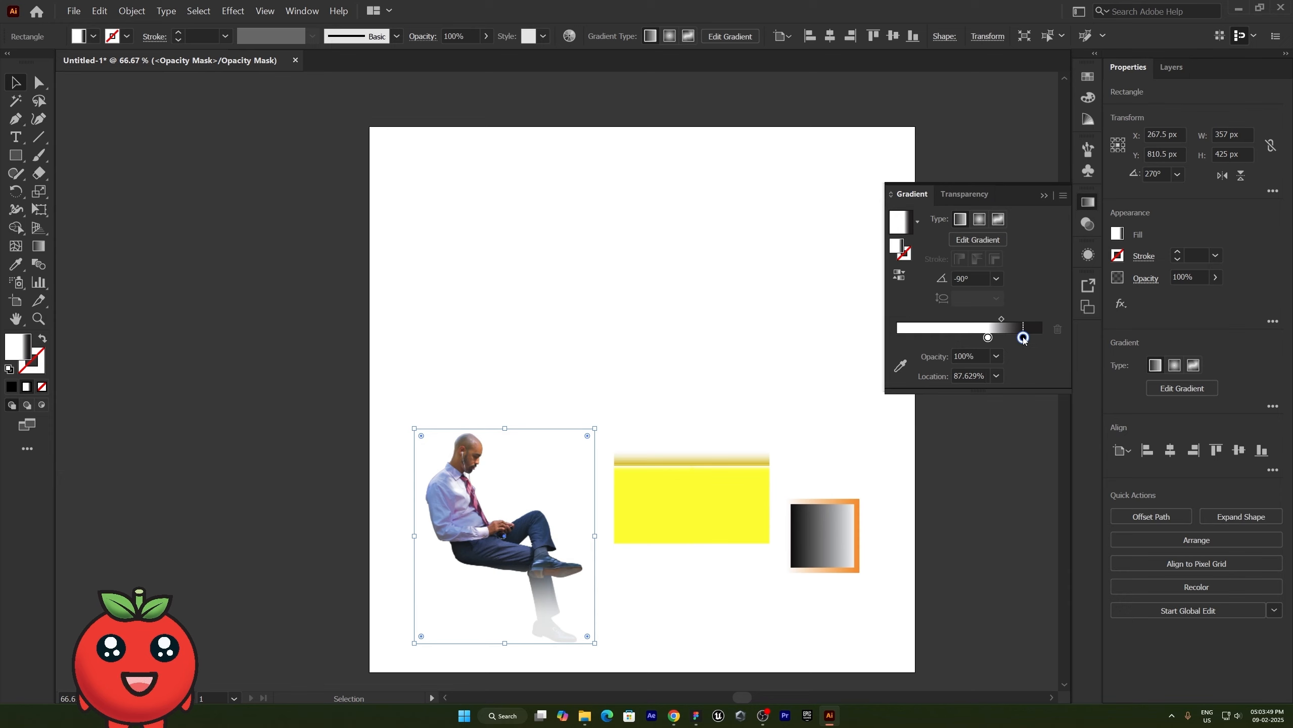
- Switch the mask gradient's black stop to the HSB color mode with H, S and B at 0
double_click(1023, 338)
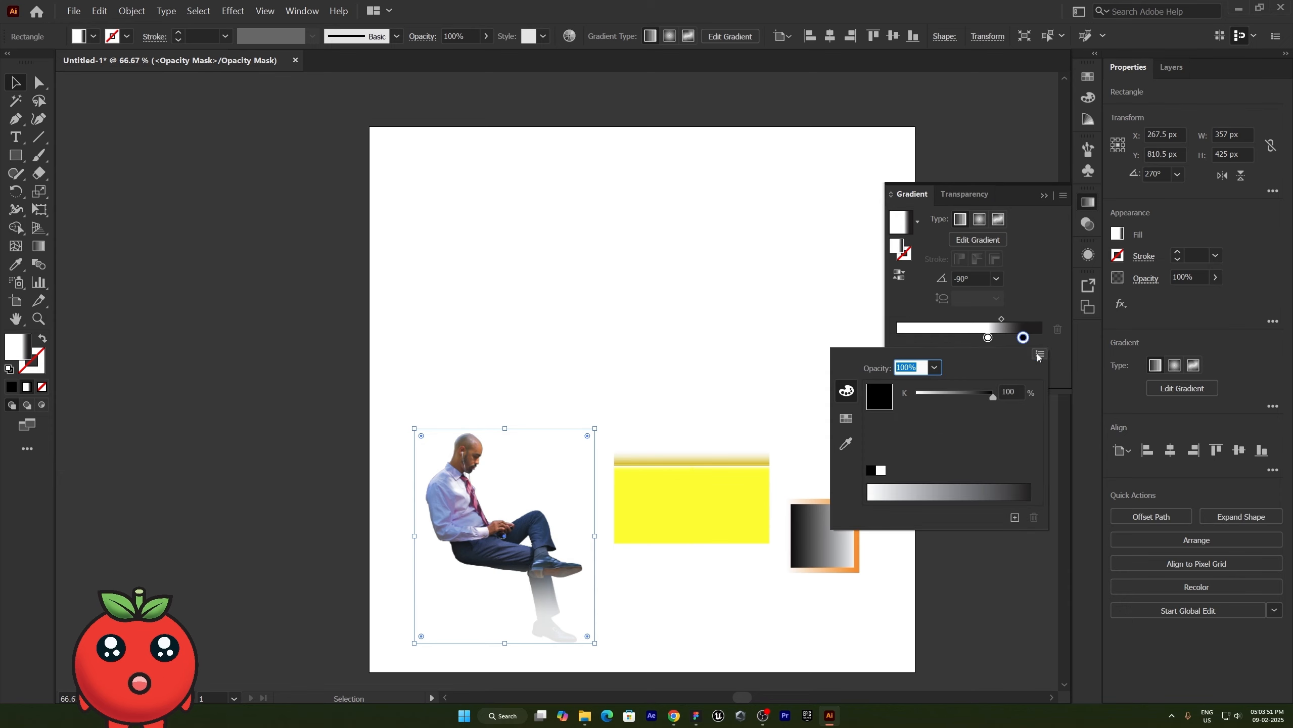
click(1040, 354)
click(1065, 377)
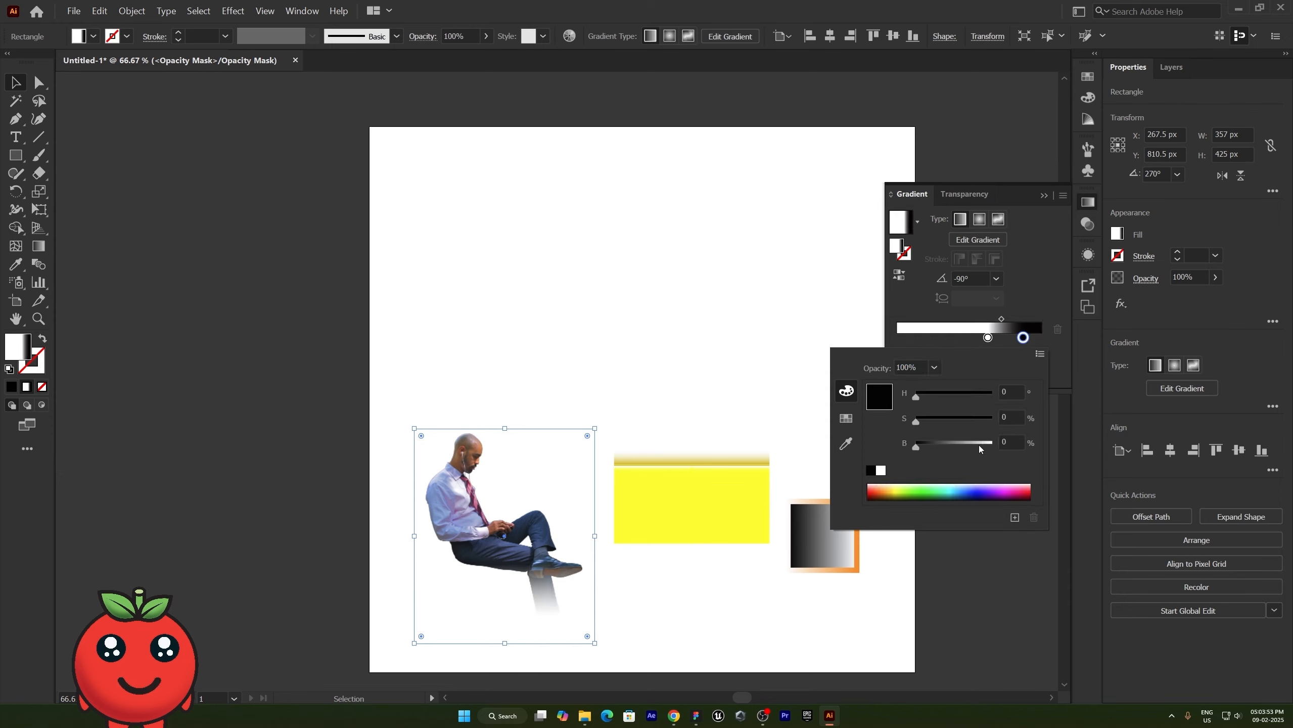
click(848, 380)
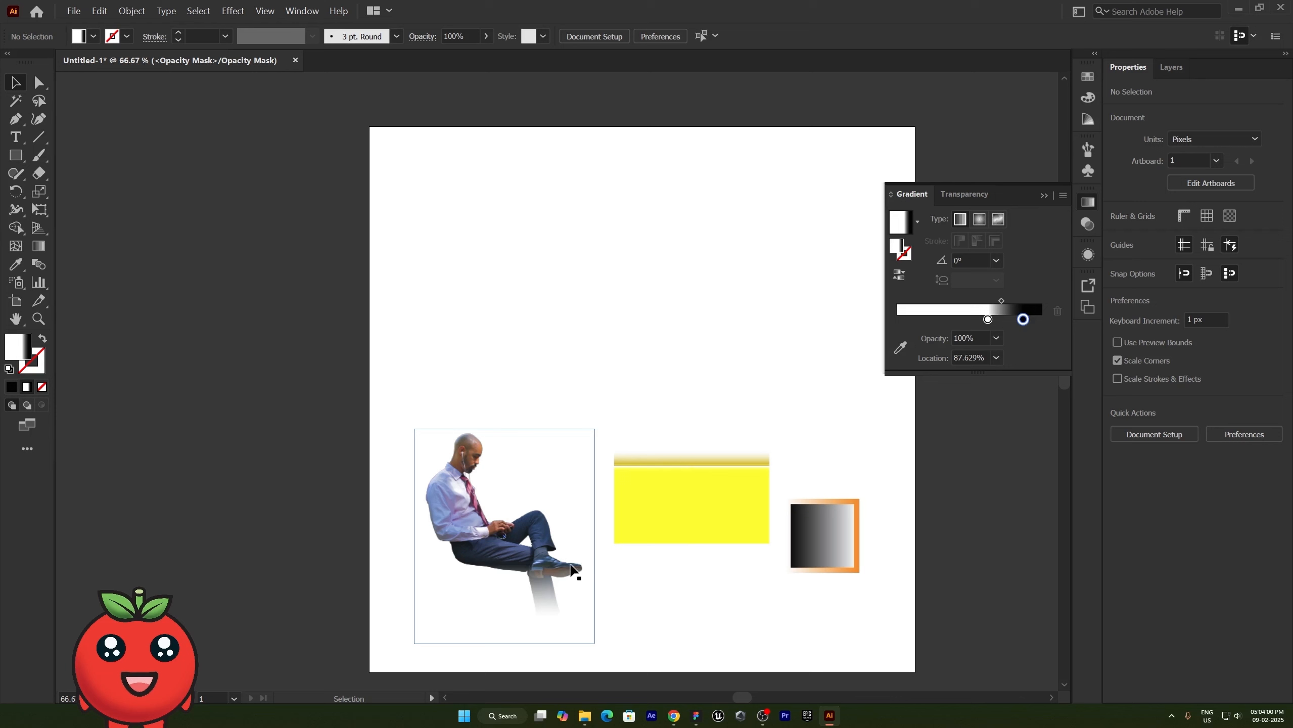
click(544, 608)
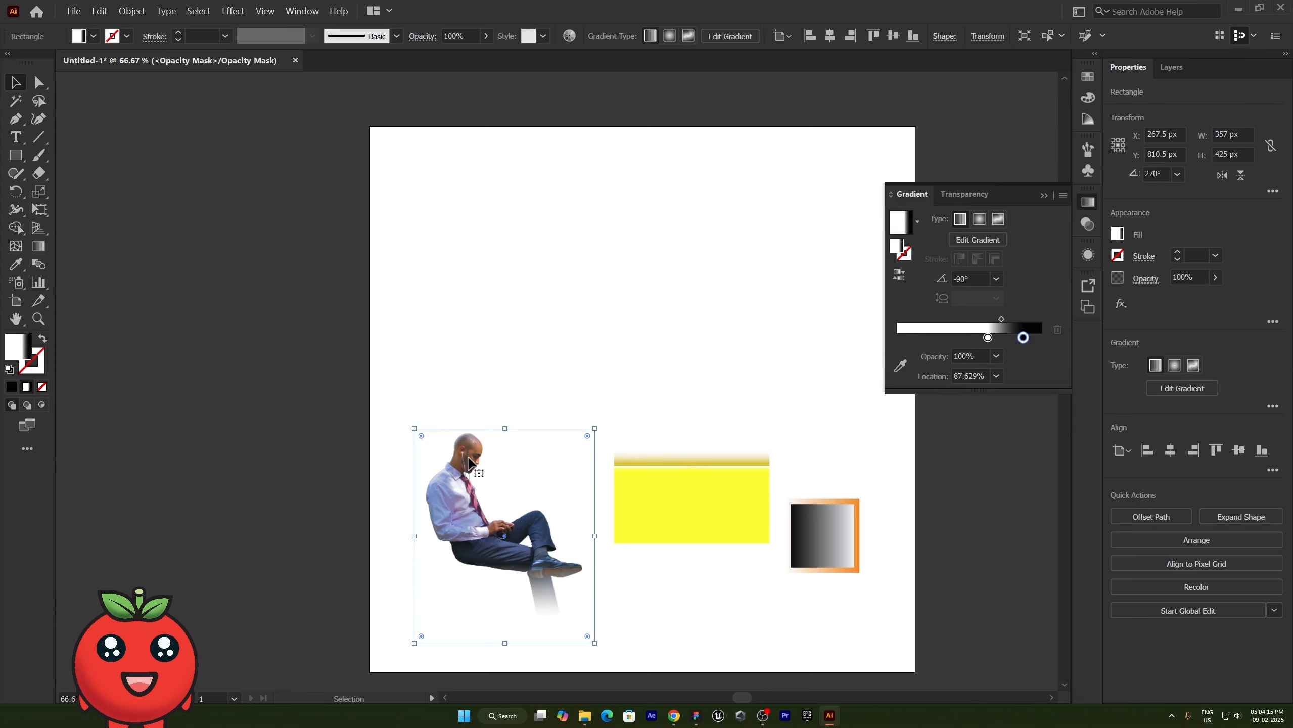
- Exit opacity mask editing by returning to the photo's artwork, and clear the selection
click(1094, 226)
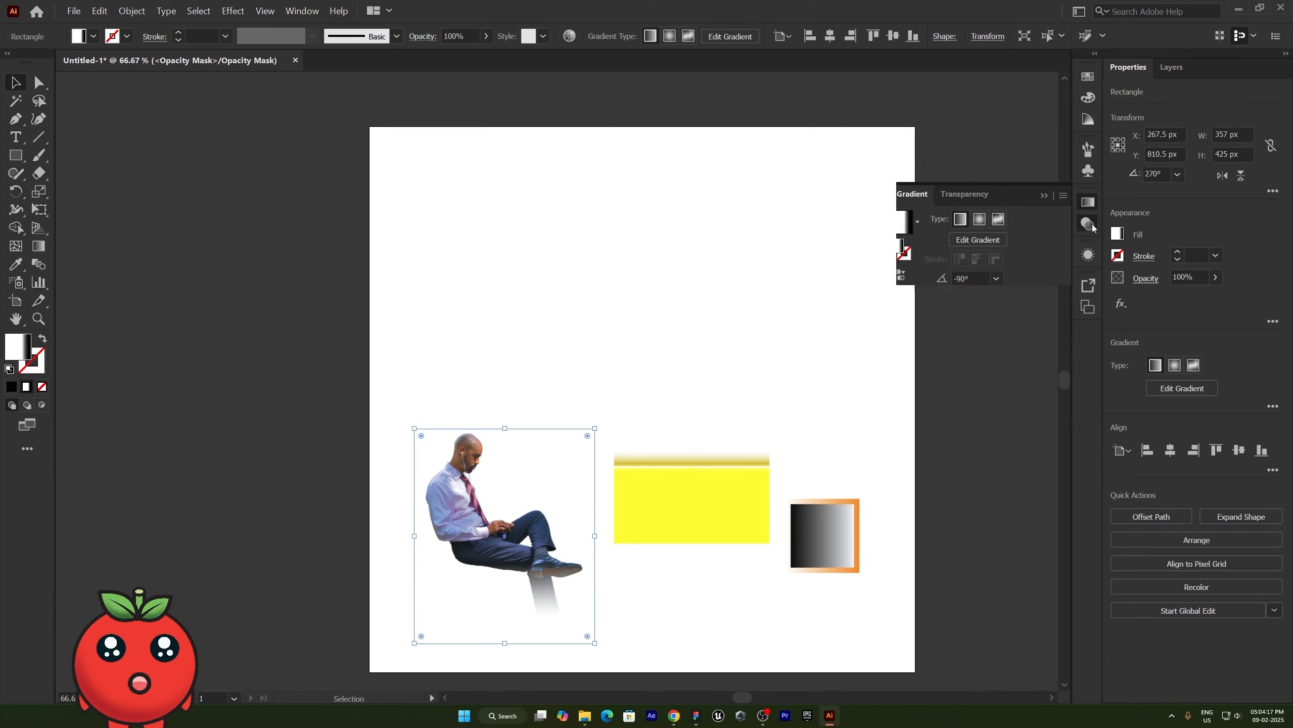
click(921, 257)
click(622, 319)
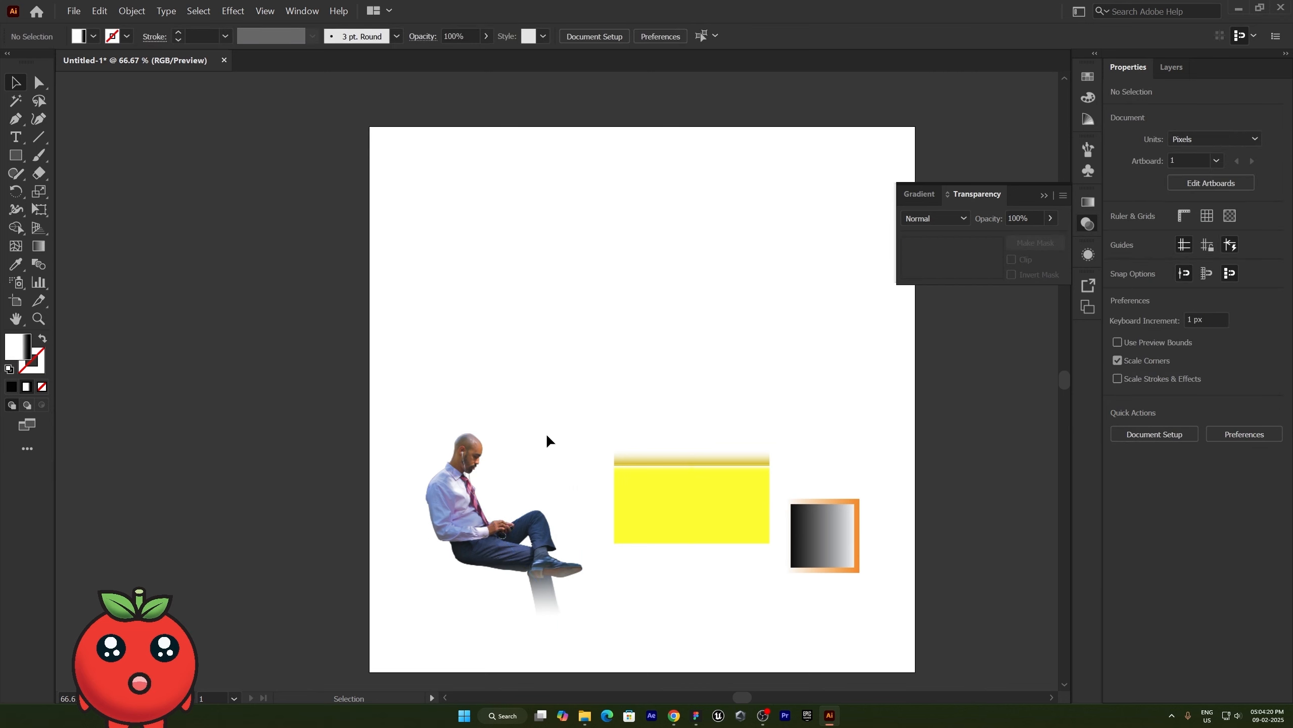
- Enlarge the masked photo to about 757 × 1012 px and move it over the yellow rectangle at X about 689 px, Y about 540 px
click(546, 436)
drag(504, 433, 507, 131)
scroll(630, 399, right, 3)
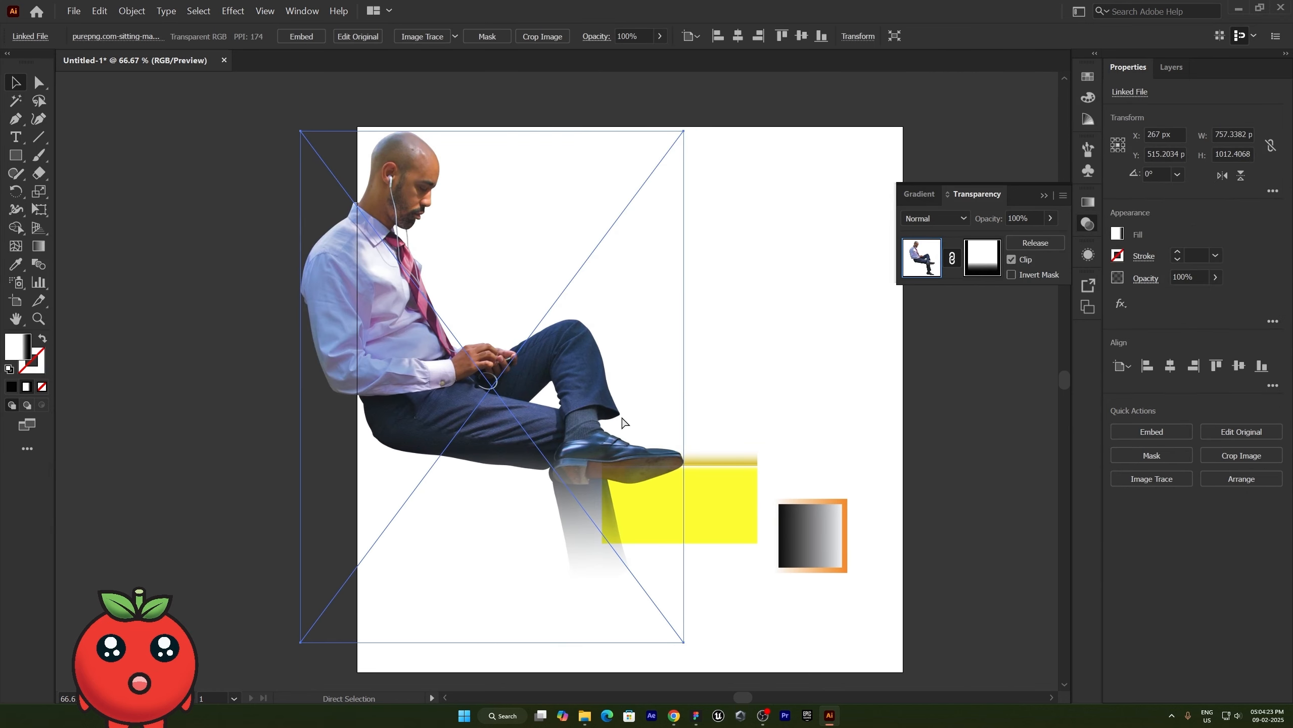
drag(531, 439, 719, 489)
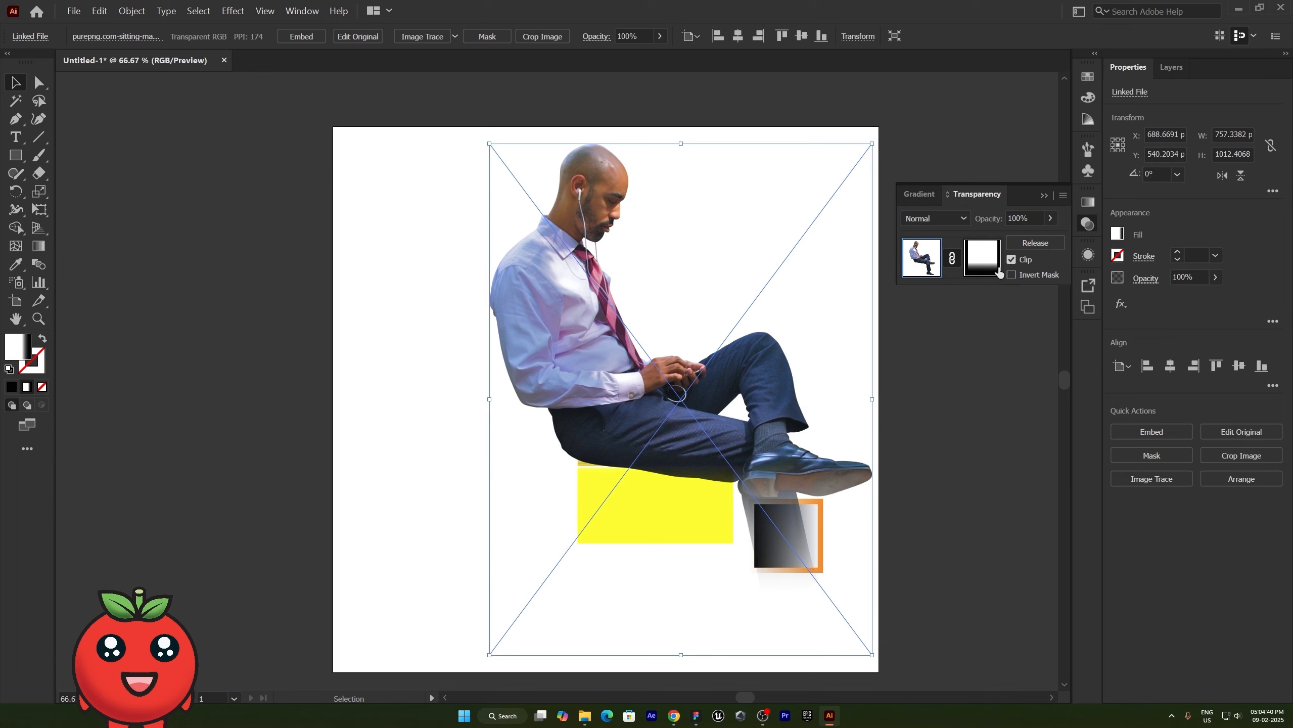
click(133, 400)
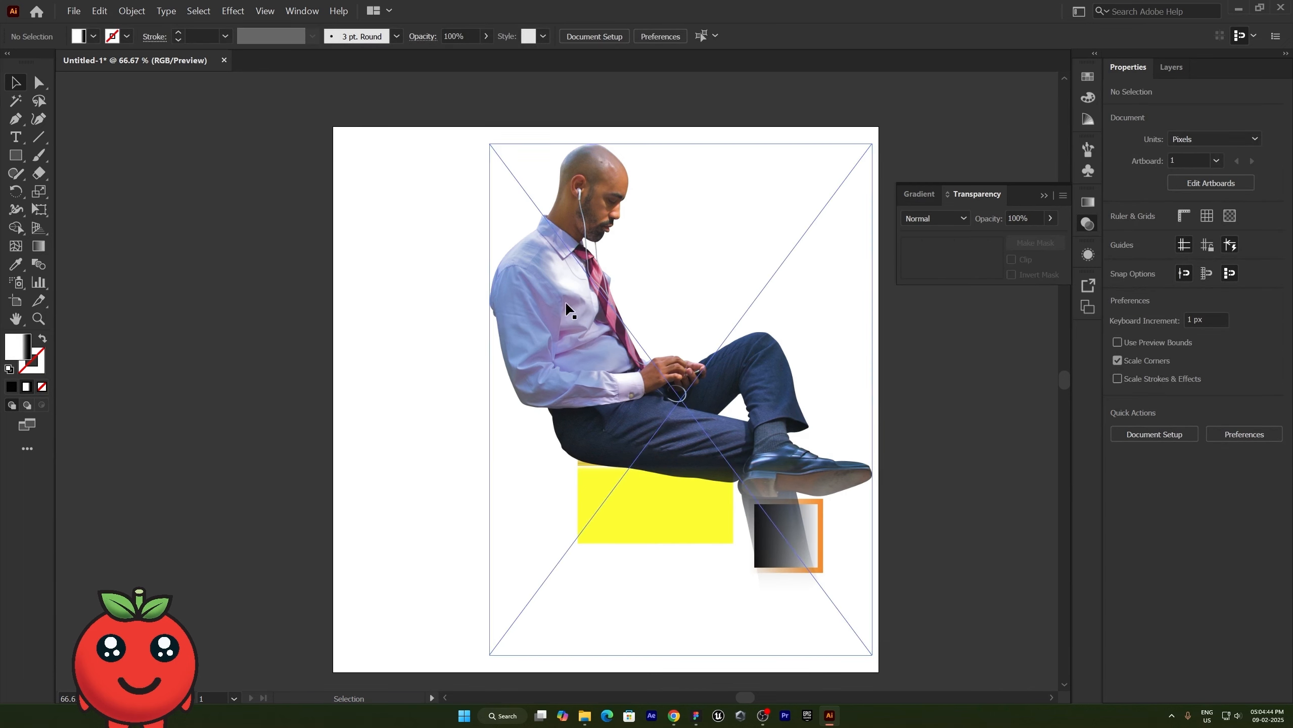
- Draw a gradient rectangle about 431 × 403 px beside the photo and compare black and white in its fill color picker without applying a color
click(15, 156)
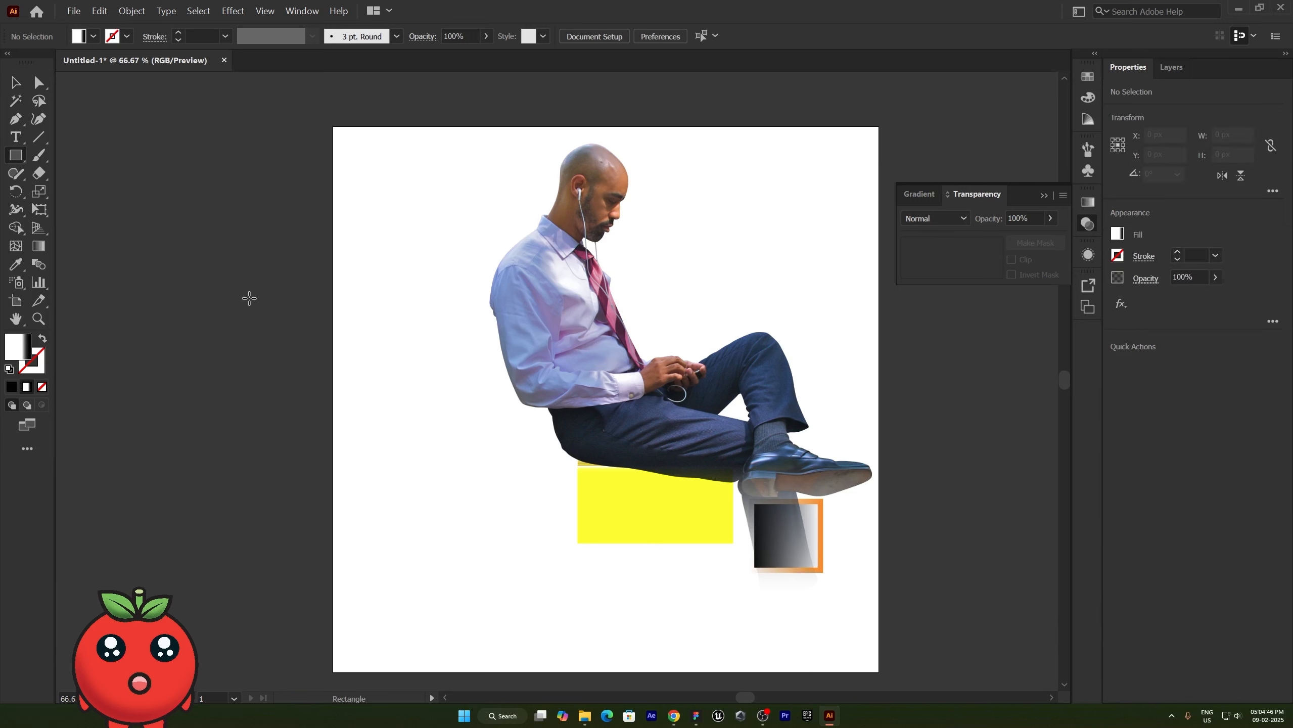
mouse_move(210, 245)
mouse_down()
mouse_move(366, 396)
mouse_move(391, 490)
mouse_move(428, 449)
mouse_up()
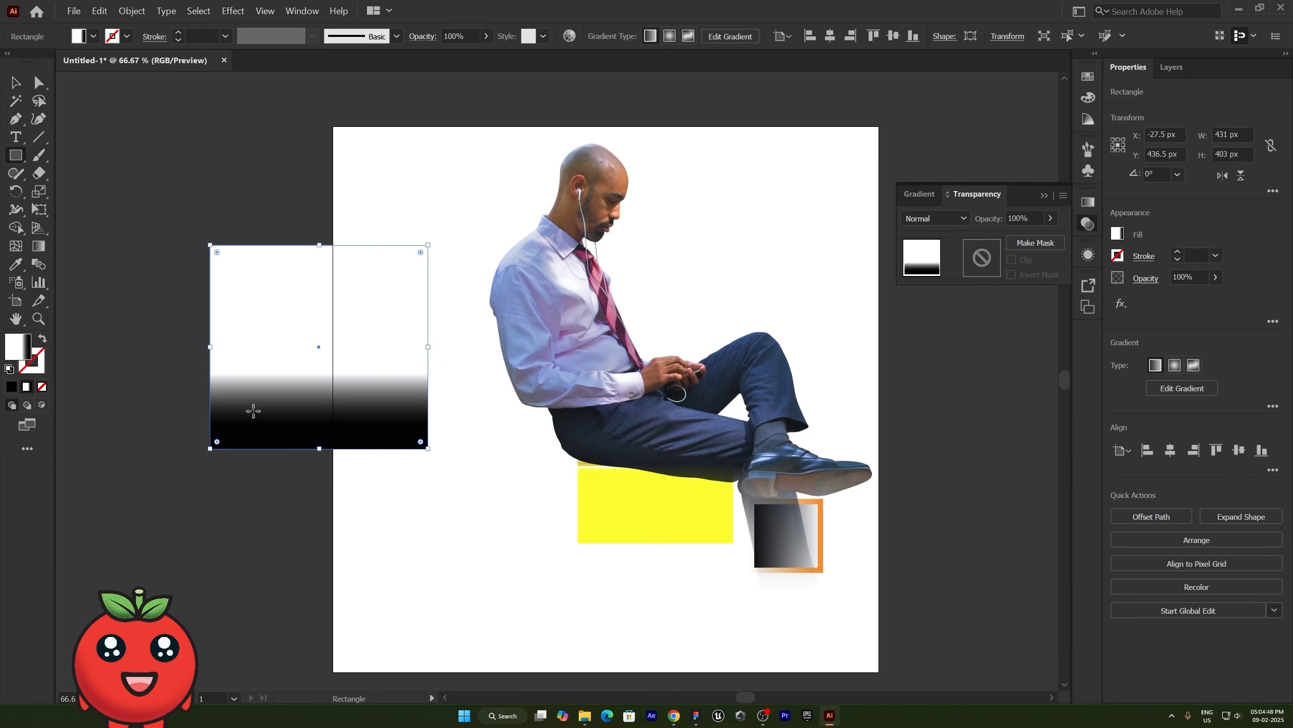
double_click(12, 352)
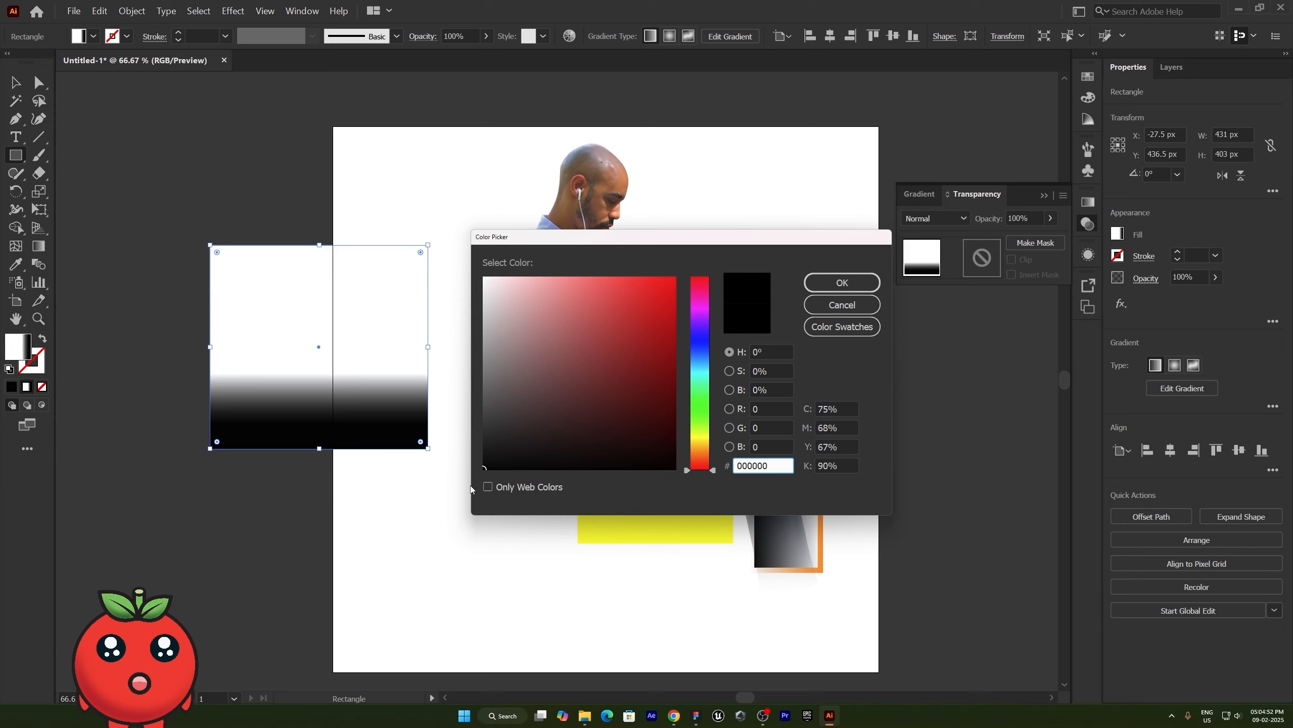
click(483, 469)
click(500, 297)
drag(500, 297, 461, 261)
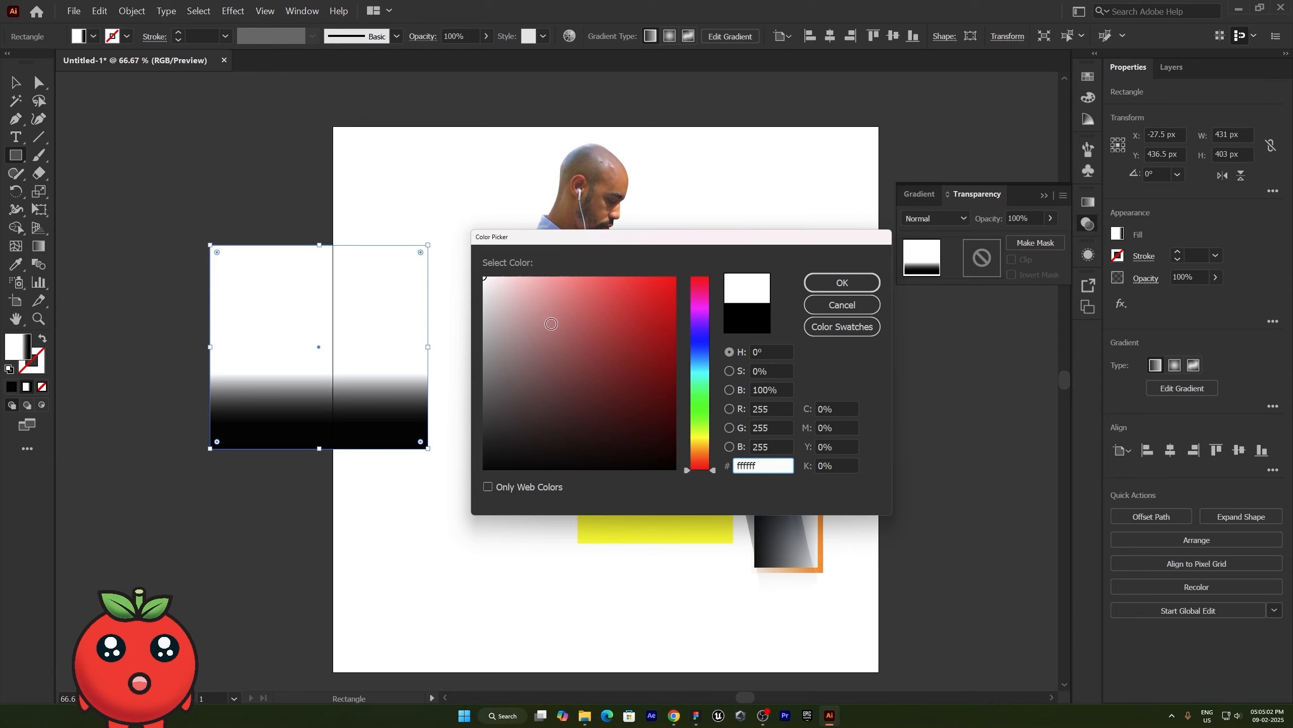
click(856, 304)
- Delete the gradient rectangle beside the photo
key(v)
click(153, 204)
click(242, 282)
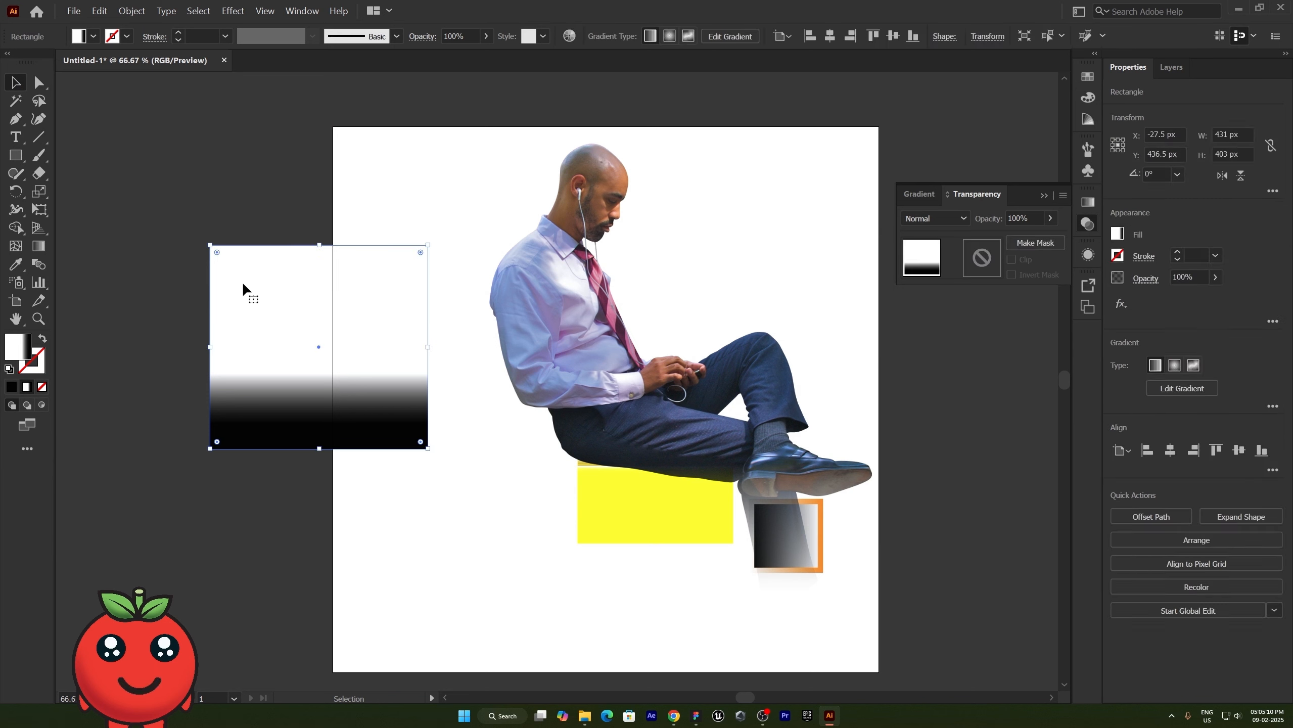
key(Delete)
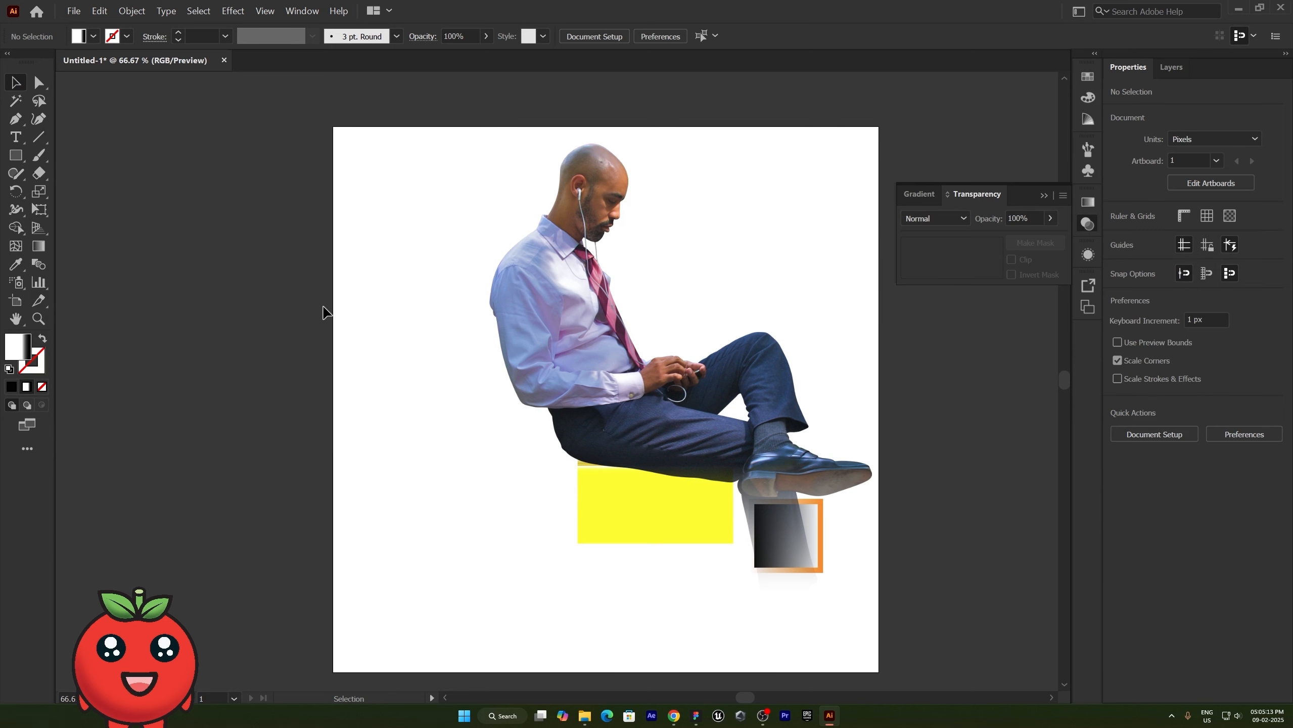
- Move the masked photo to X about 44 px, Y about 516 px and set its blending mode to Darken
drag(675, 402, 349, 389)
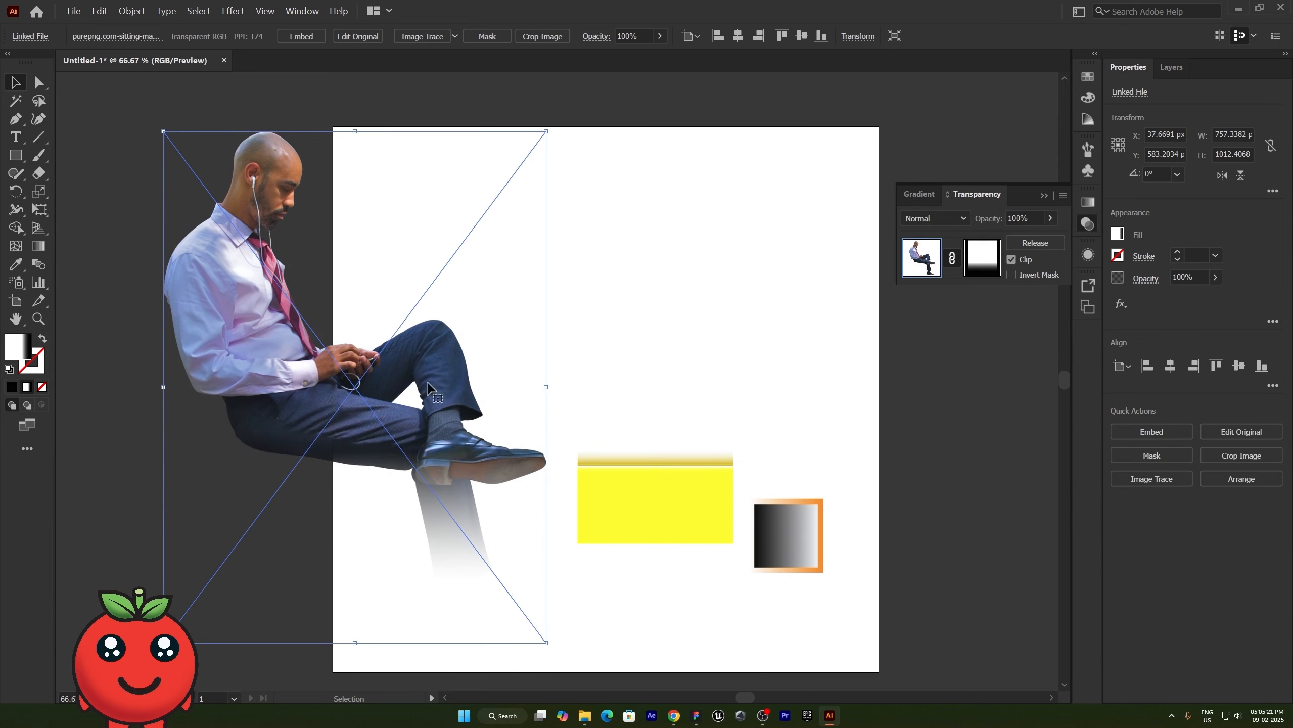
click(930, 220)
click(937, 255)
- Set the photo's blending mode to Multiply and move it over the yellow rectangle at X about 510 px, Y about 596 px
click(936, 220)
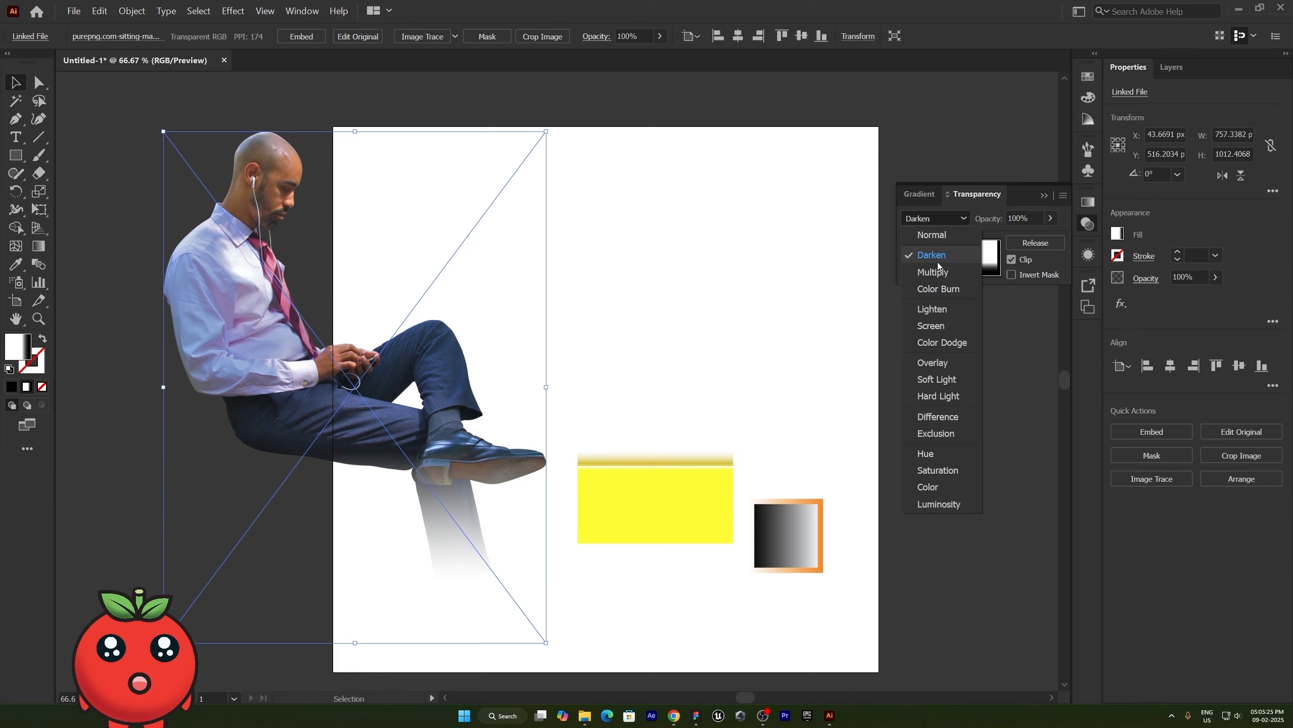
click(945, 323)
drag(331, 389, 566, 430)
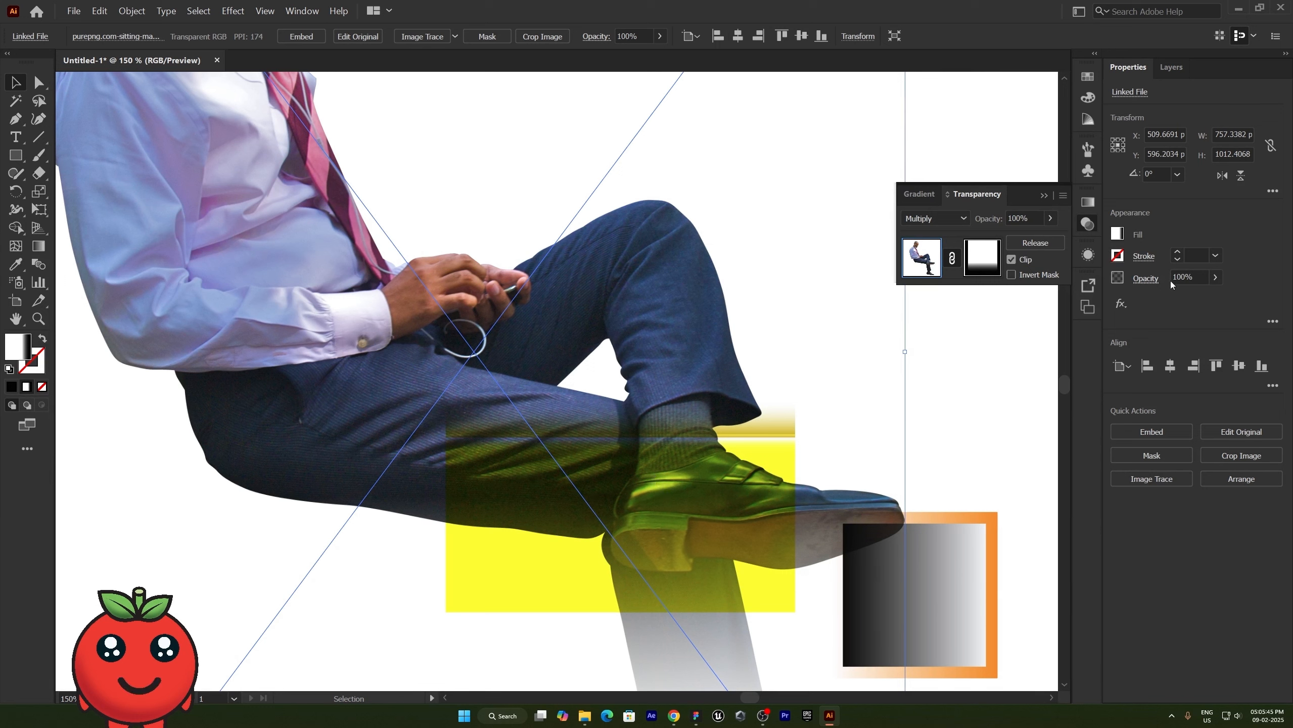
- Open the photo's opacity options and compare the Darken and Soft Light blending modes over the yellow rectangle
click(1147, 278)
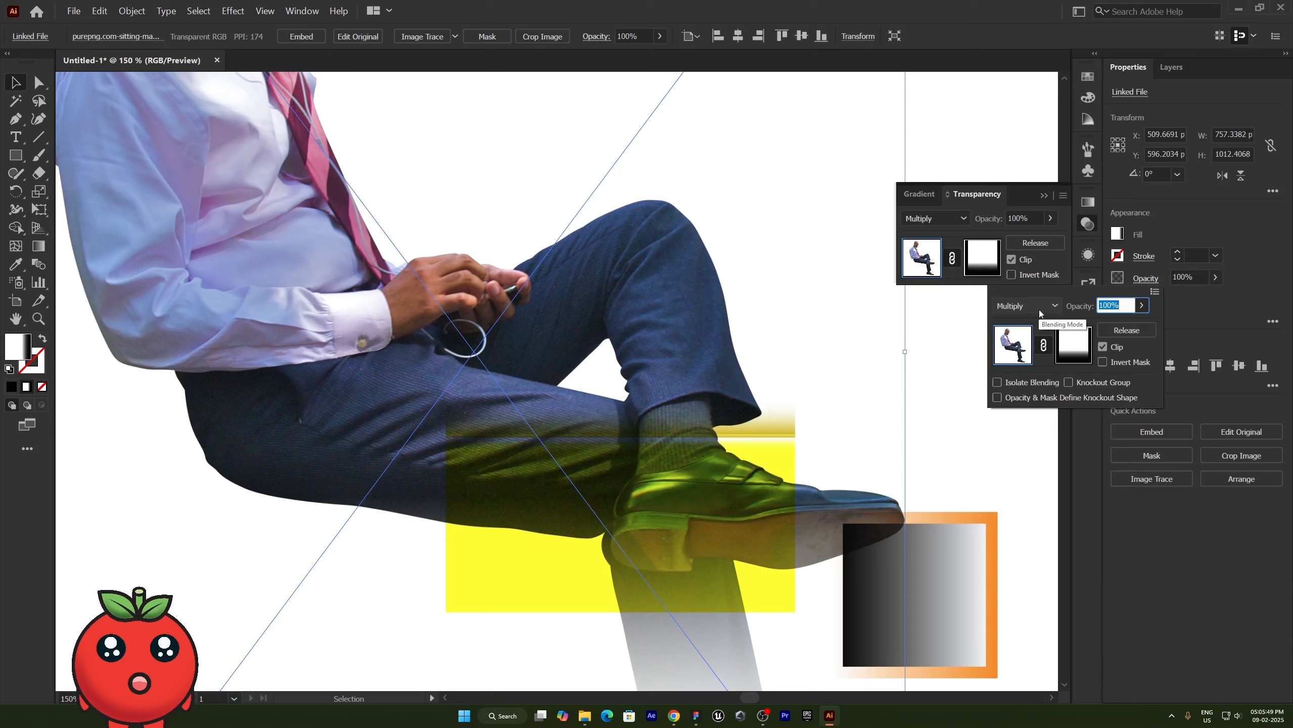
click(933, 219)
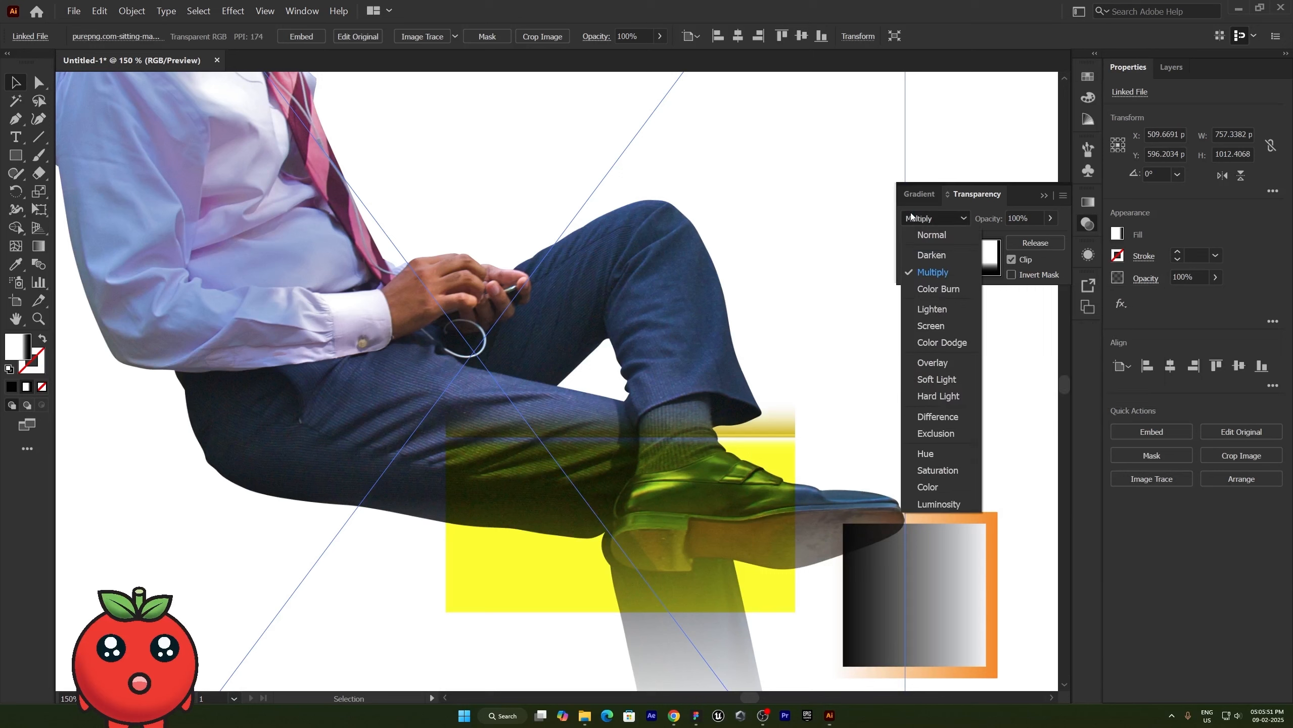
click(935, 256)
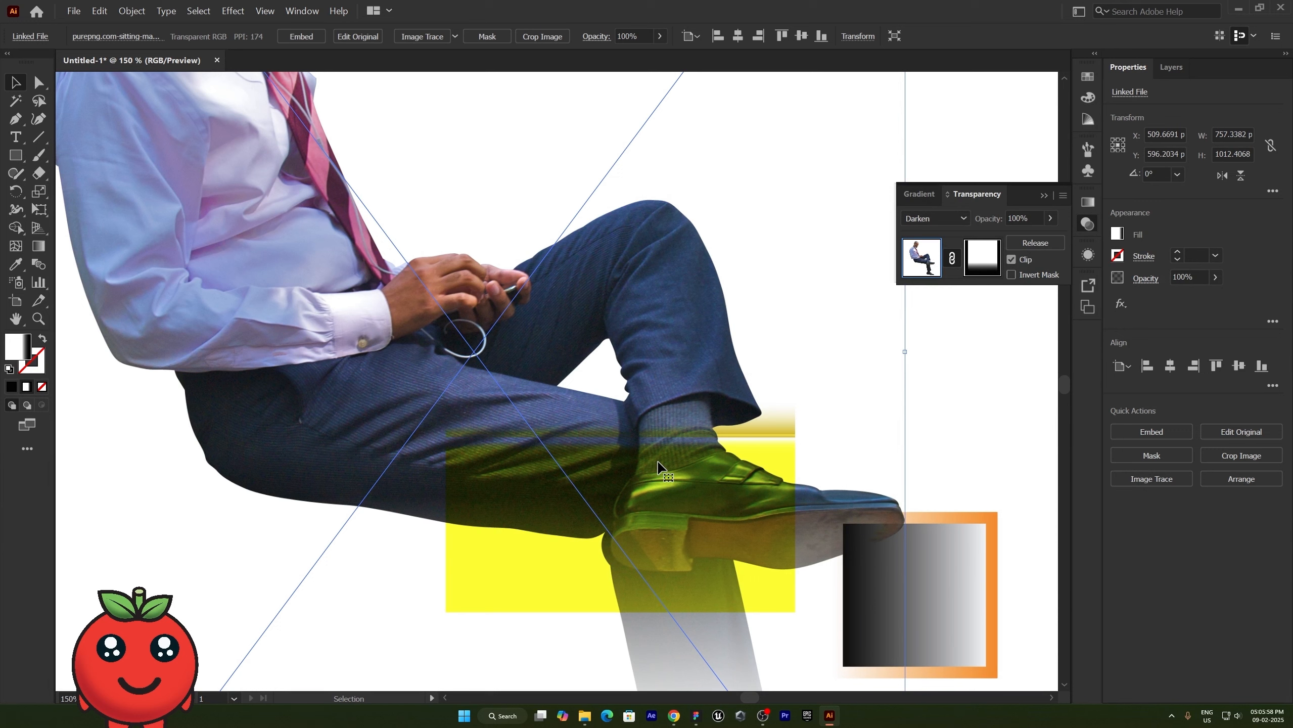
click(932, 218)
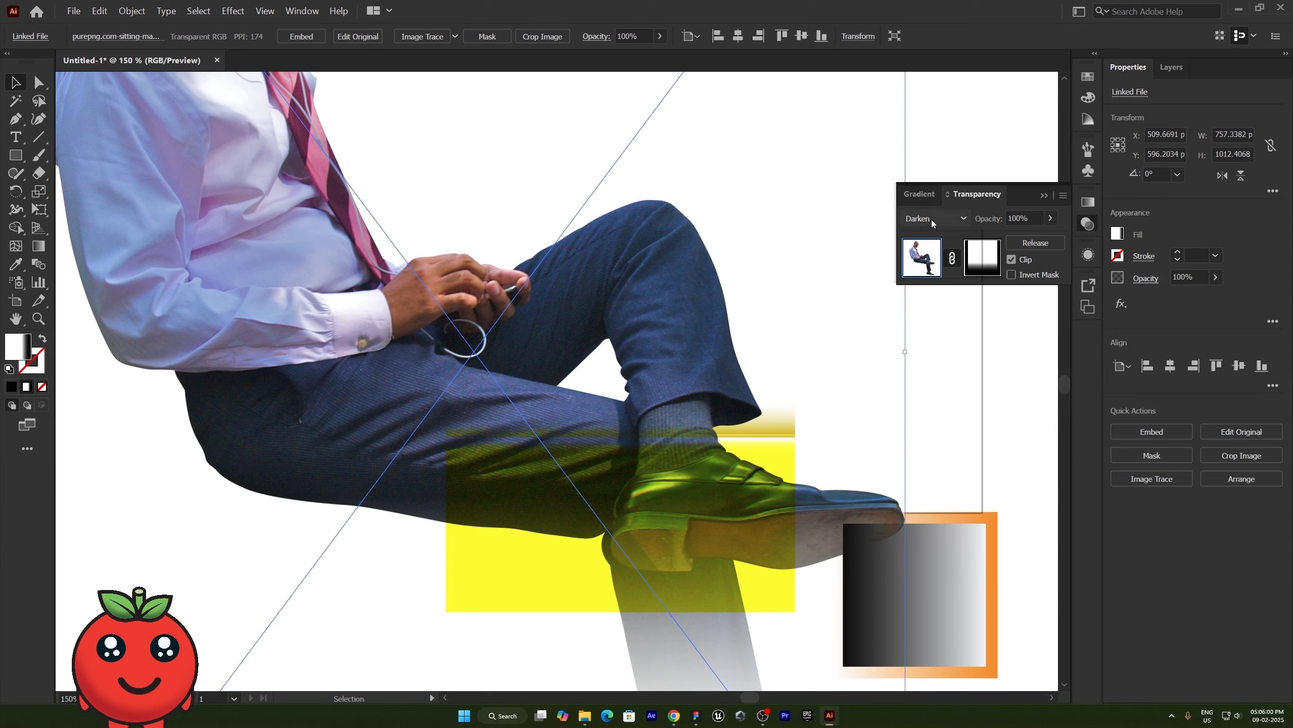
click(947, 377)
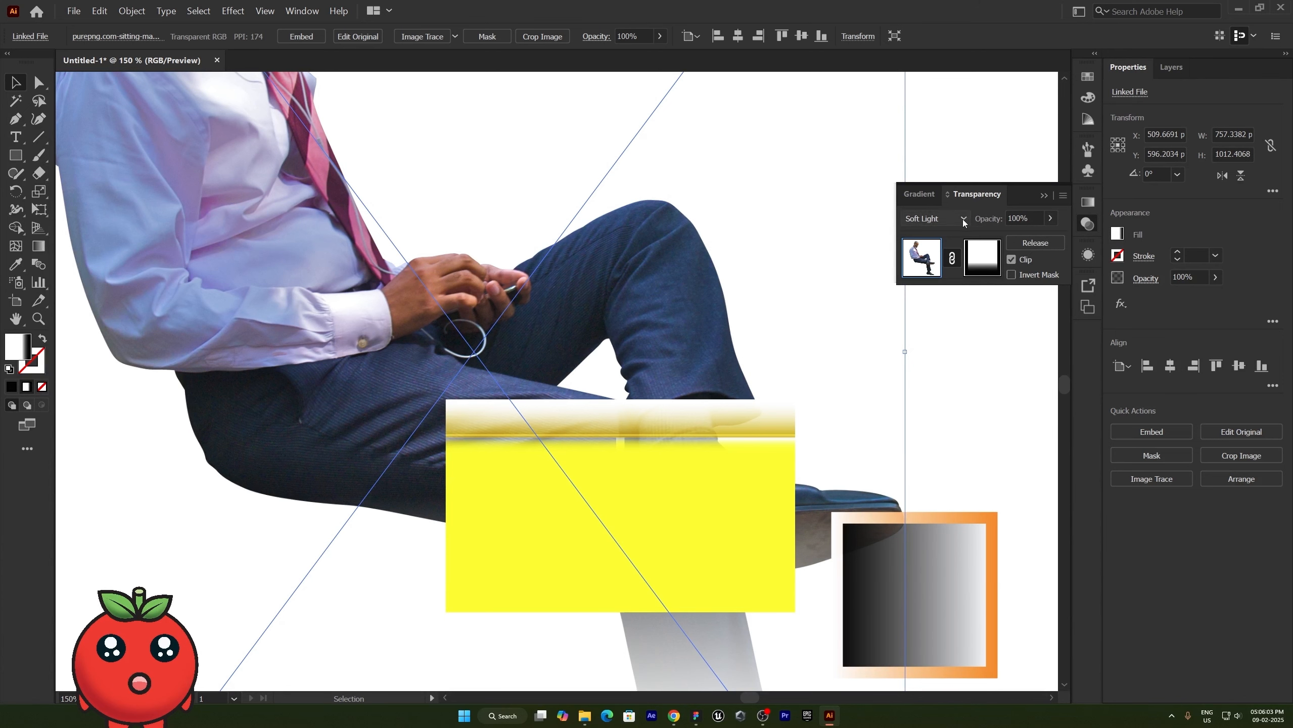
- Set the photo's blending mode to Screen and review the list of available modes
click(964, 219)
click(954, 324)
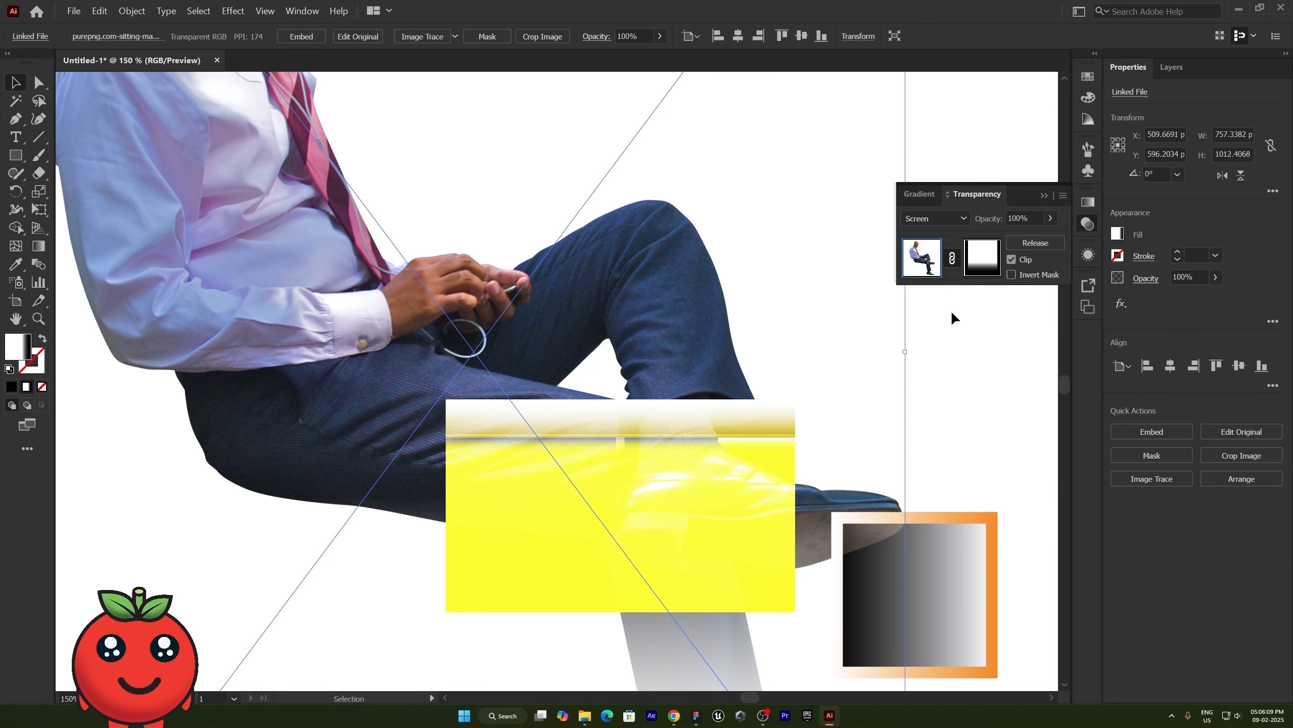
click(947, 215)
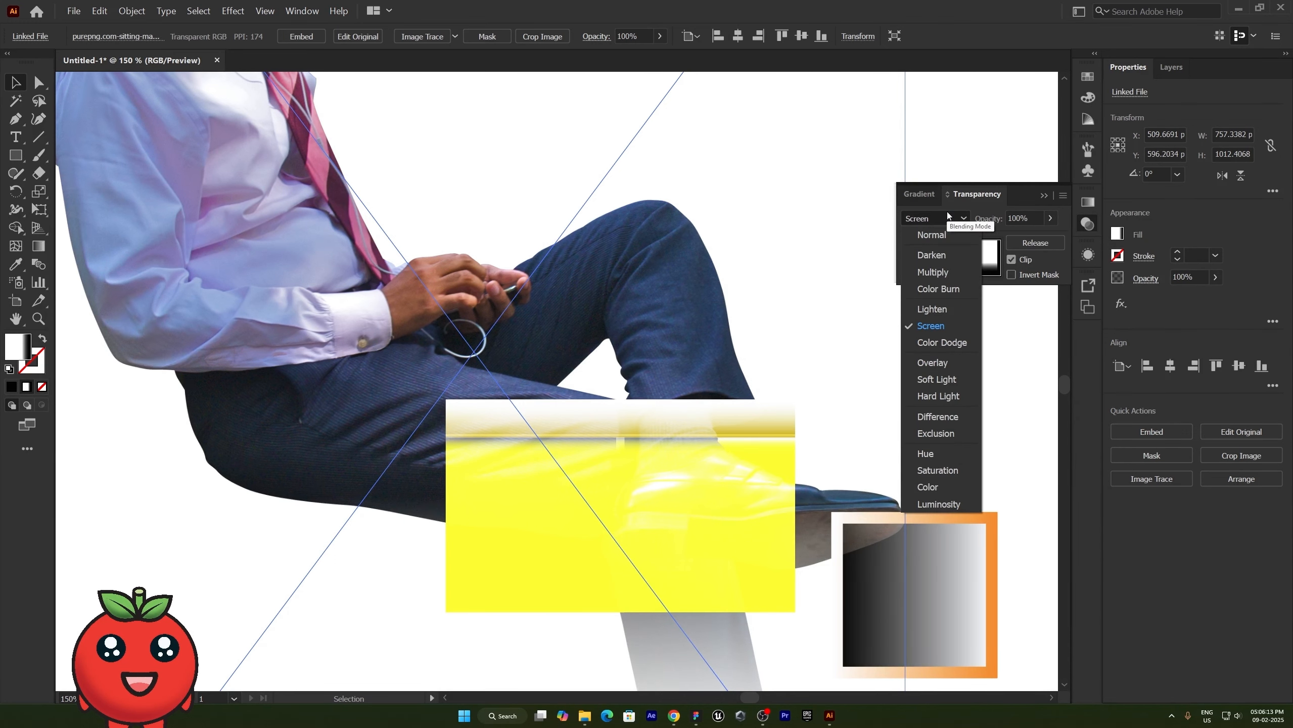
- Fit the artboard in view and open the Asset Export settings
key(ctrl+0)
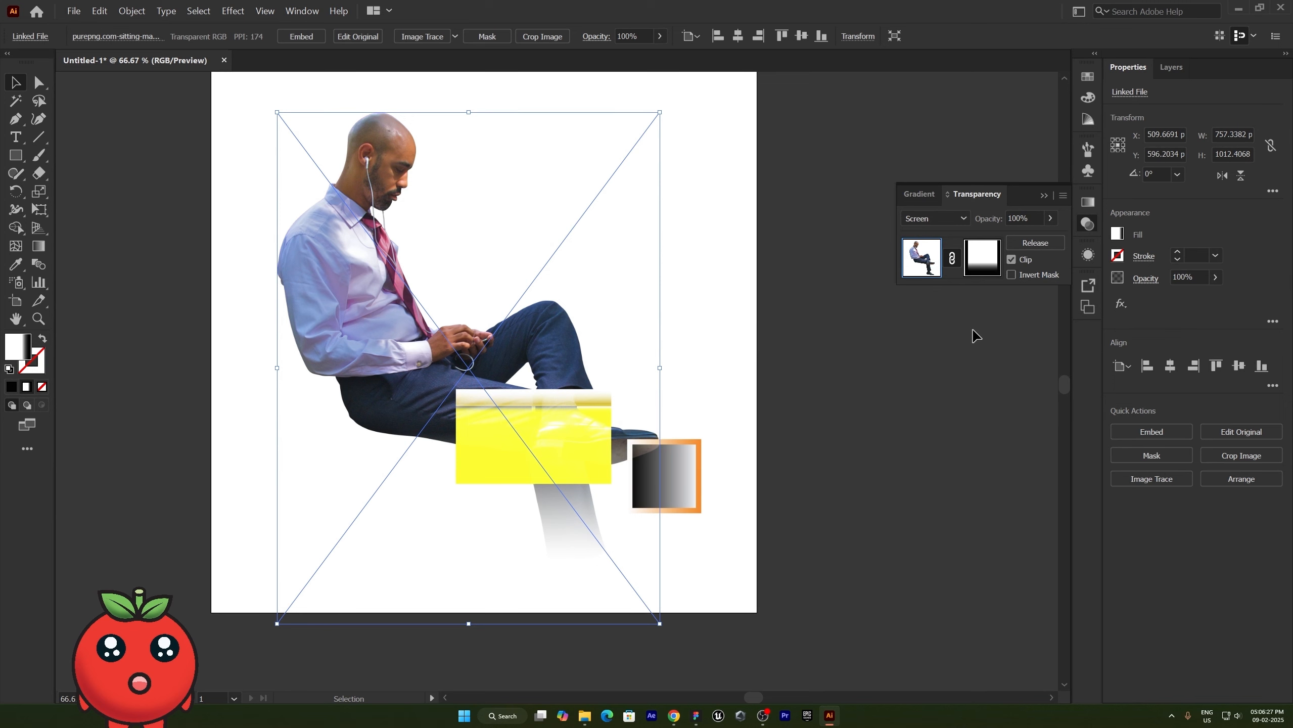
click(1089, 286)
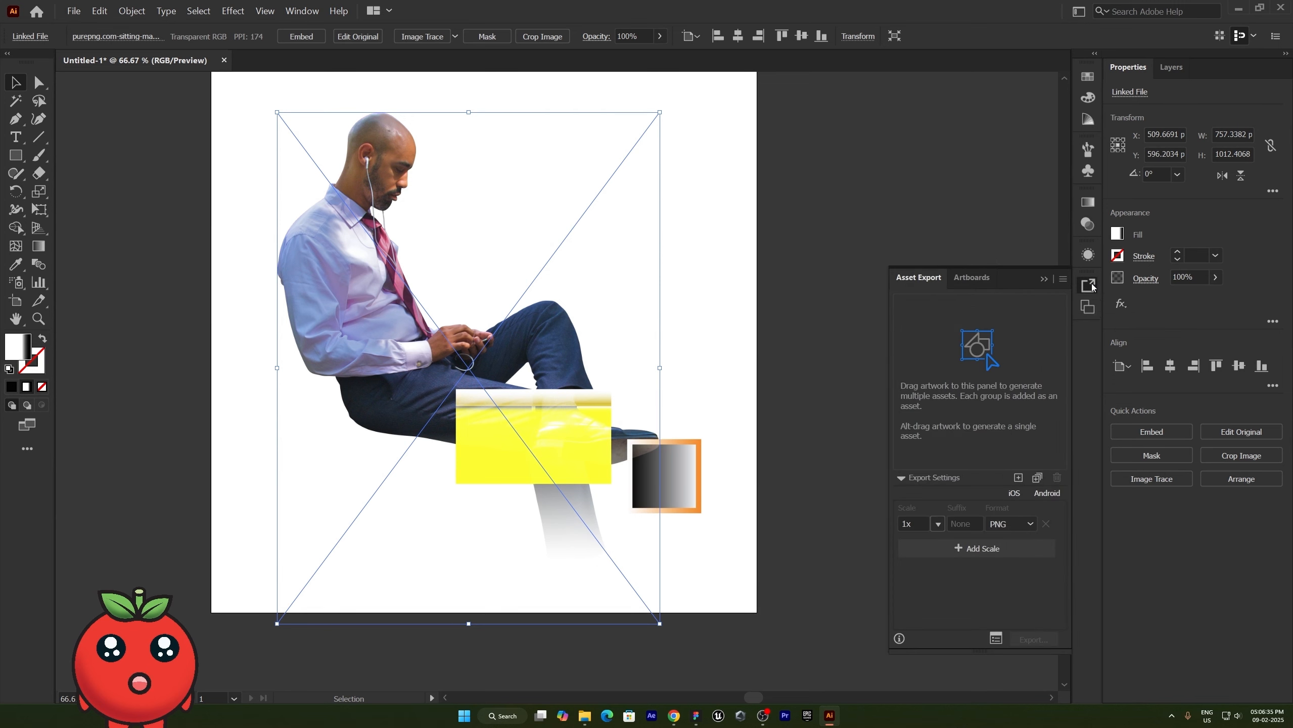